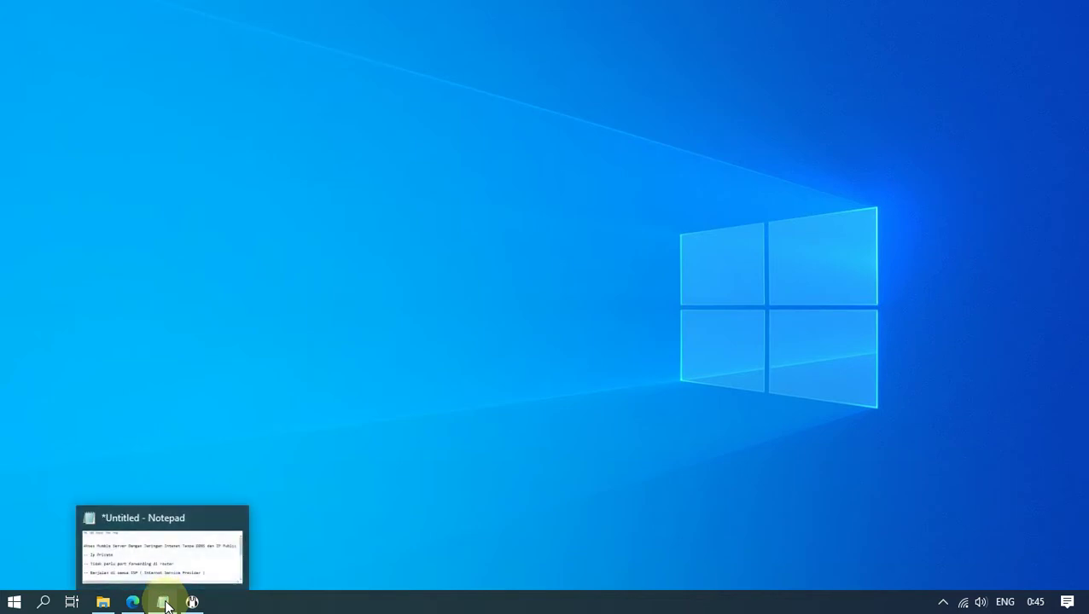
- Switch to the Notepad notes, slightly enlarge the window, and highlight the title line and its phrase "IP Public"
{"action": "left_click", "coordinate": [163, 603]}
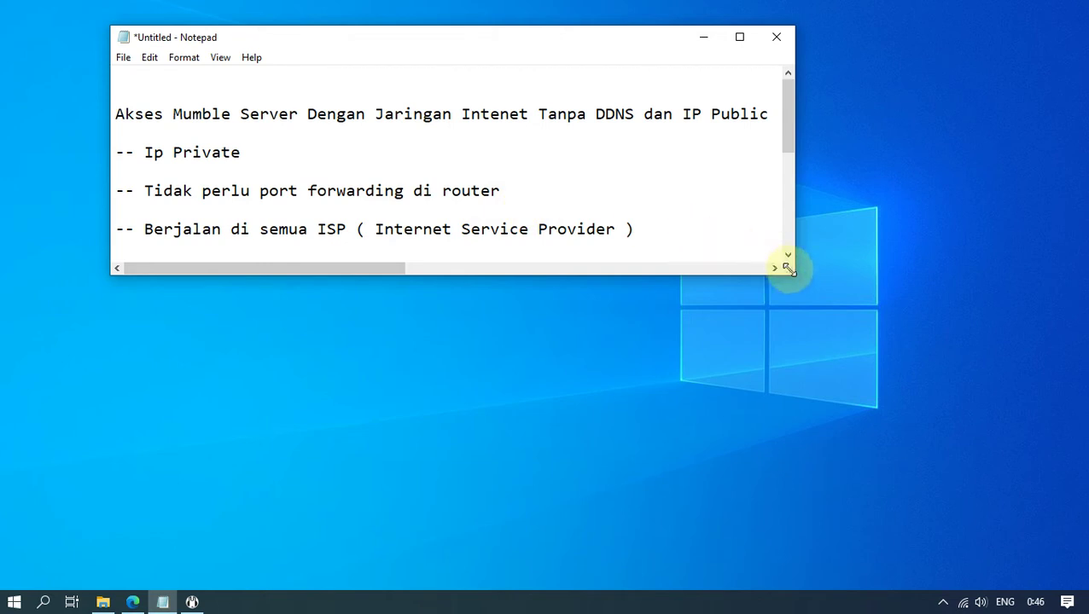
{"action": "left_click_drag", "start_coordinate": [790, 272], "coordinate": [821, 290]}
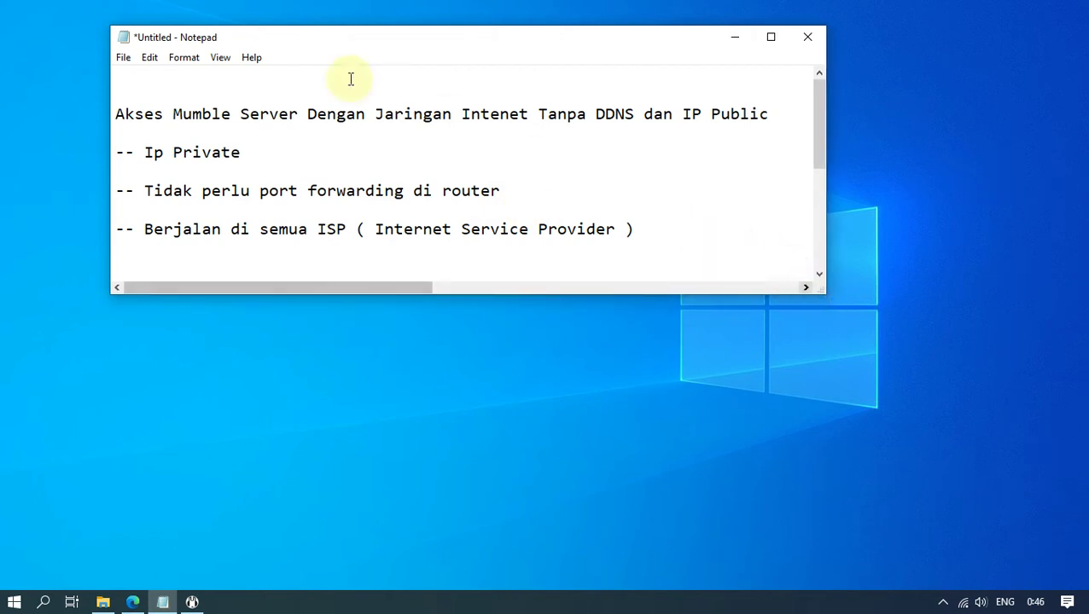
{"action": "left_click", "coordinate": [114, 114]}
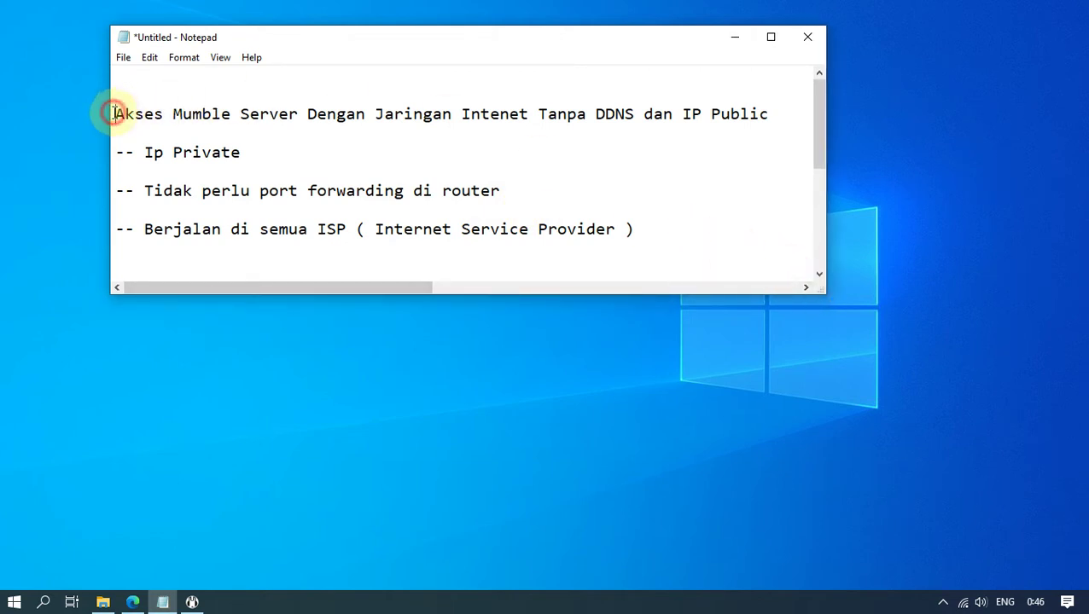
{"action": "left_click_drag", "start_coordinate": [114, 114], "coordinate": [778, 115]}
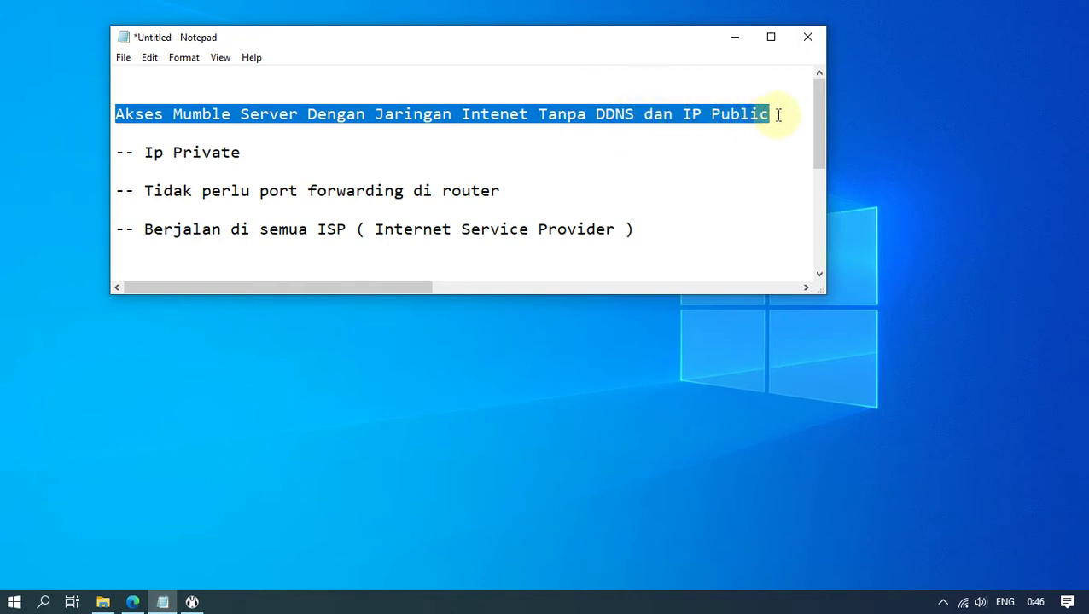
{"action": "left_click", "coordinate": [778, 115]}
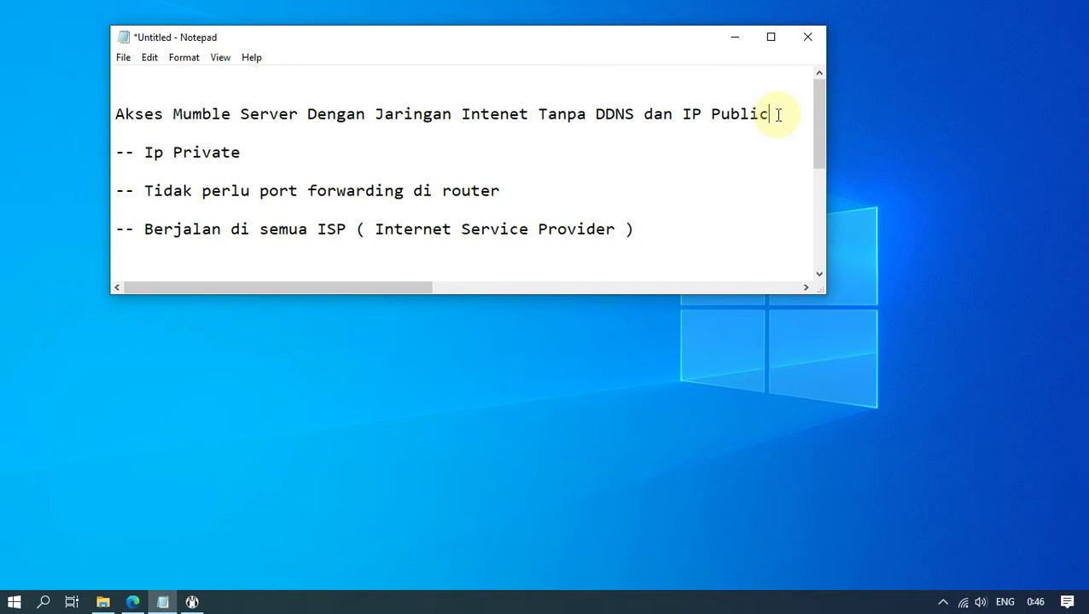
{"action": "left_click", "coordinate": [680, 114]}
{"action": "left_click_drag", "start_coordinate": [680, 114], "coordinate": [773, 114]}
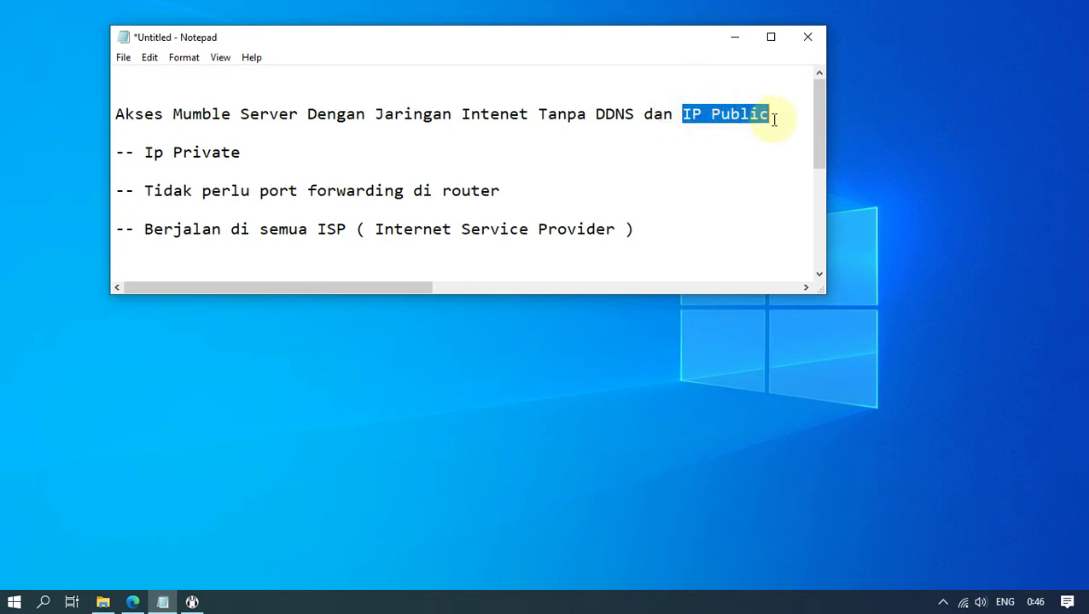
{"action": "left_click", "coordinate": [740, 140]}
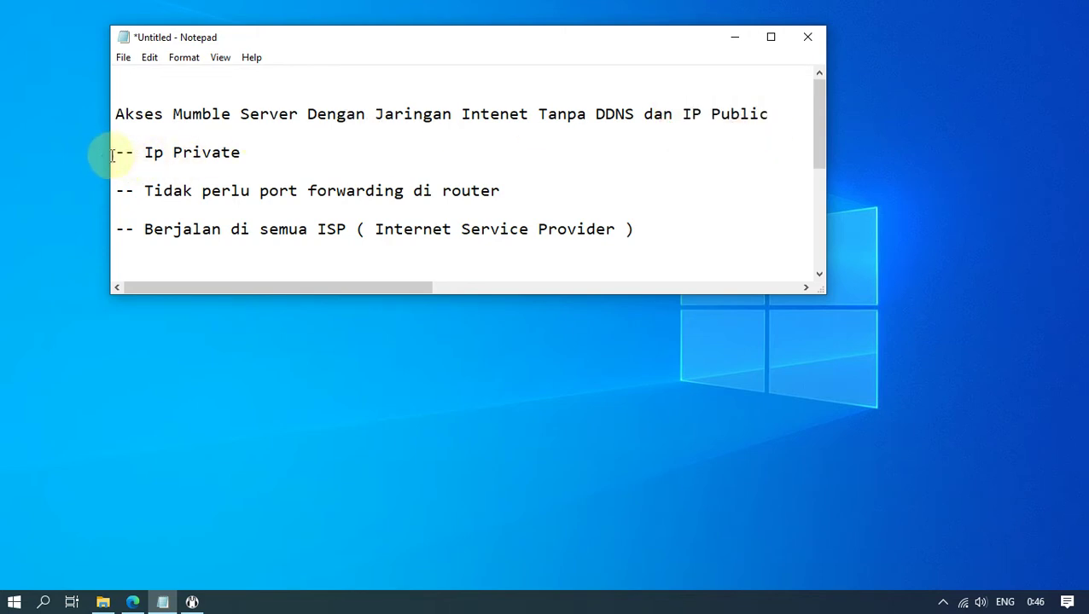
- Review the three bullet points below the title, highlighting the port forwarding line and the phrase "Internet Service Provider"
{"action": "left_click_drag", "start_coordinate": [118, 152], "coordinate": [244, 153]}
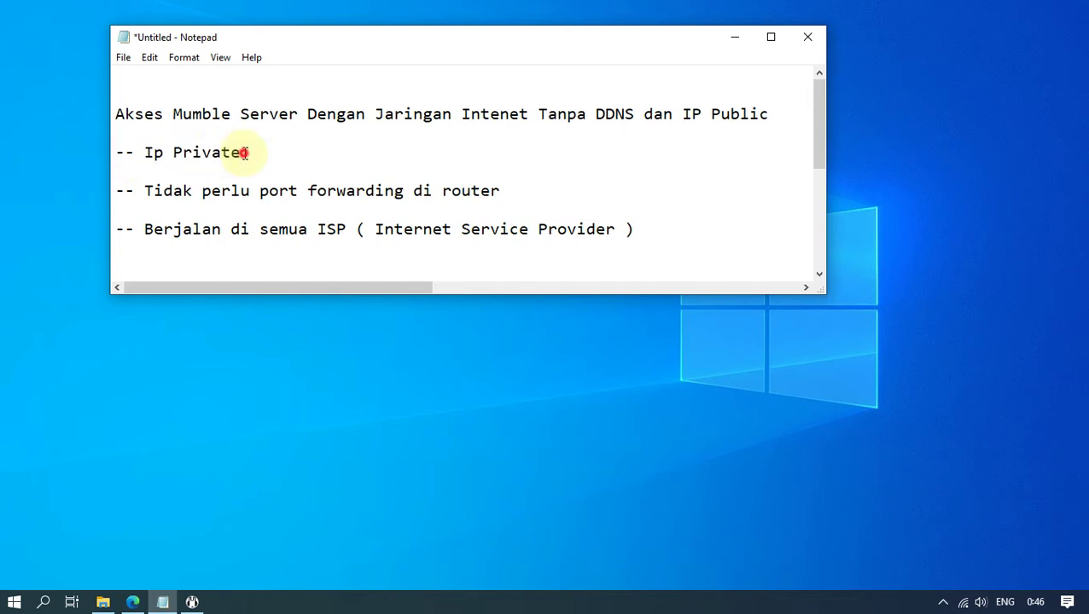
{"action": "double_click", "coordinate": [243, 152]}
{"action": "left_click", "coordinate": [147, 191]}
{"action": "left_click_drag", "start_coordinate": [147, 191], "coordinate": [506, 204]}
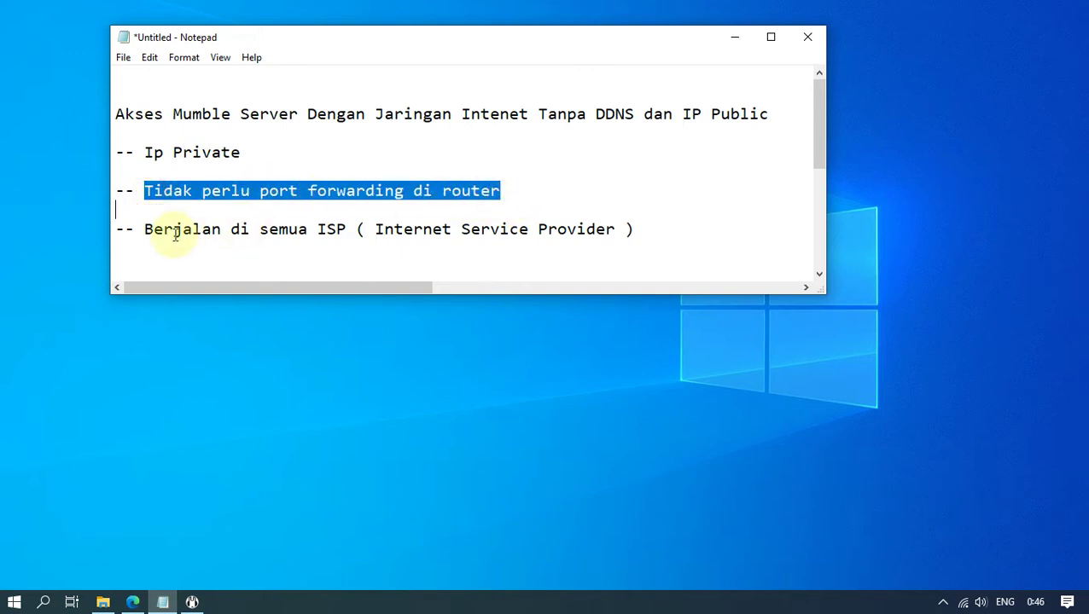
{"action": "left_click_drag", "start_coordinate": [143, 229], "coordinate": [612, 234]}
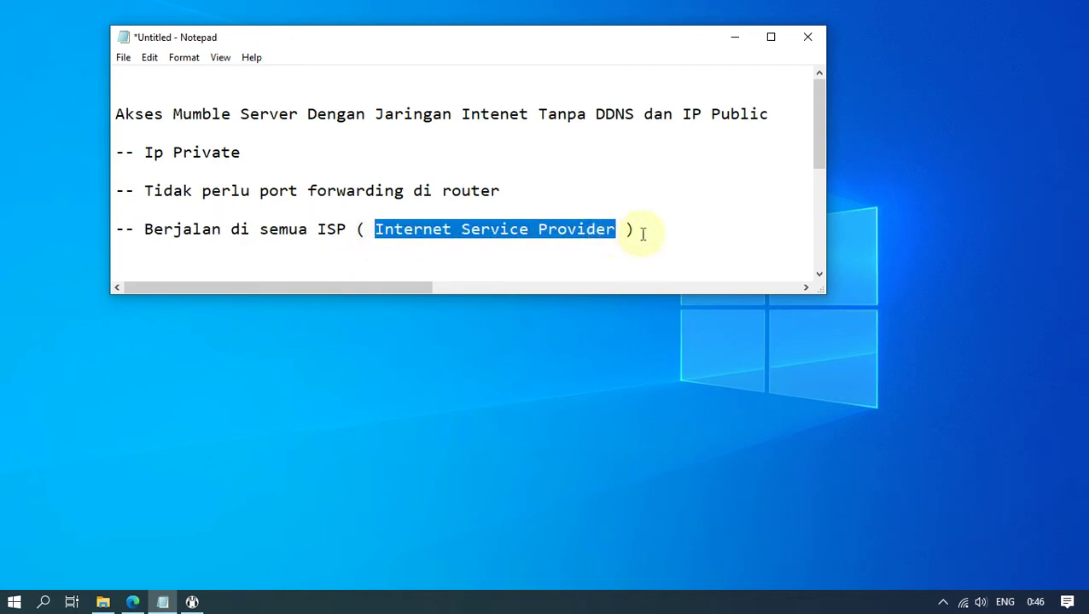
{"action": "left_click", "coordinate": [646, 233]}
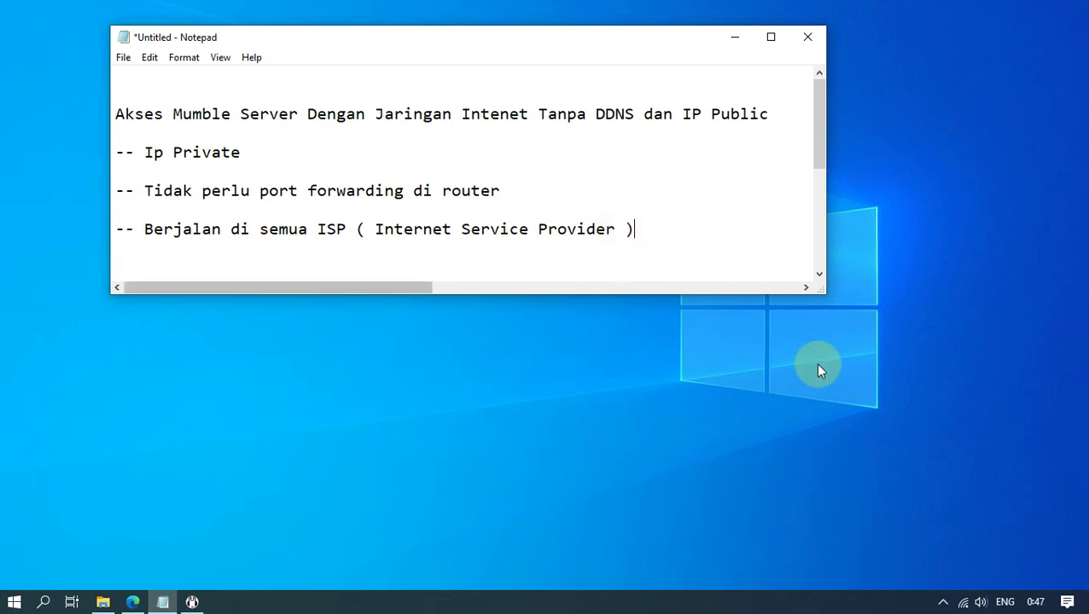
- Switch to Mumble, check the saved settings of the LOCAL favorite server without changing them, and connect to it
{"action": "left_click", "coordinate": [943, 602]}
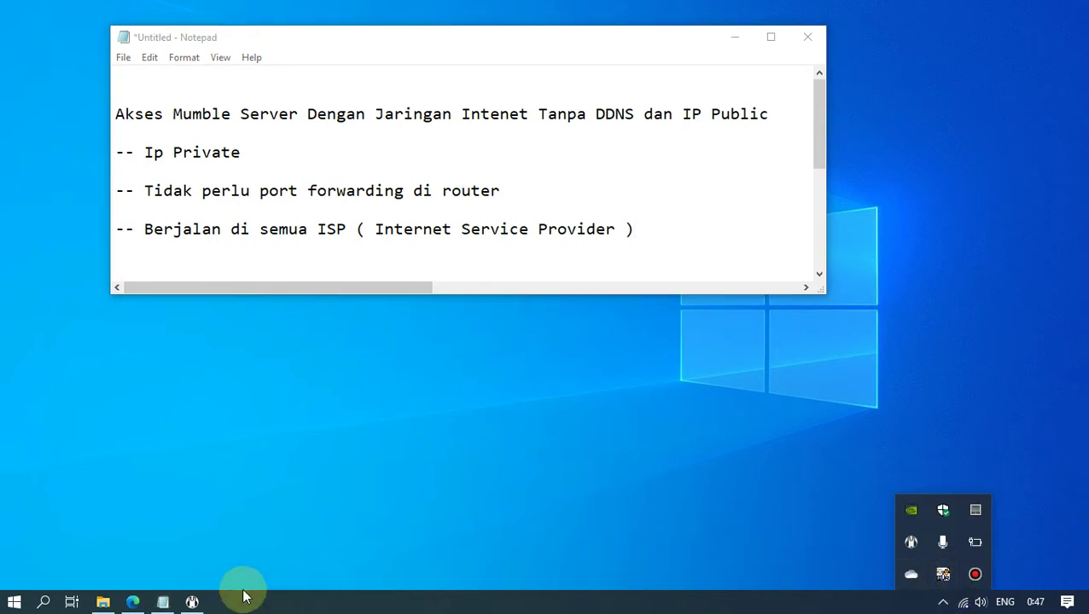
{"action": "left_click", "coordinate": [193, 604]}
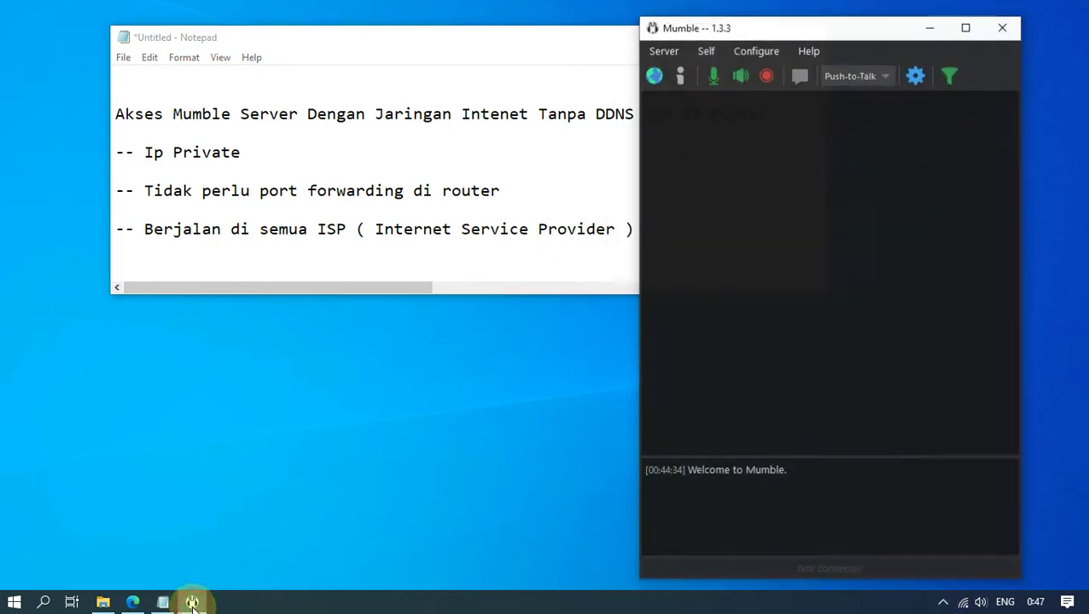
{"action": "left_click", "coordinate": [658, 49]}
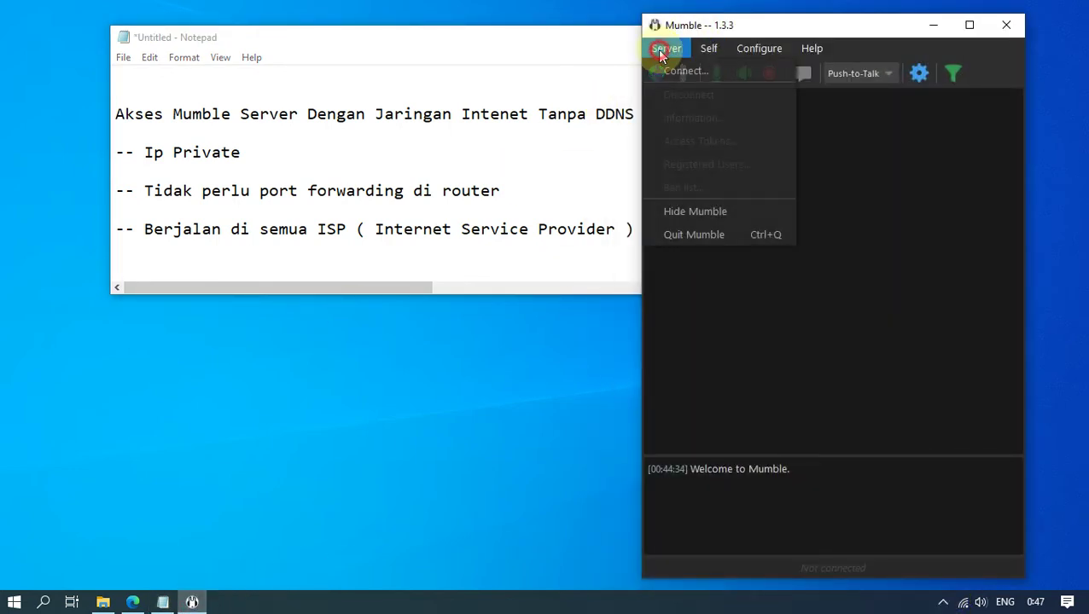
{"action": "left_click", "coordinate": [700, 75]}
{"action": "left_click", "coordinate": [638, 207]}
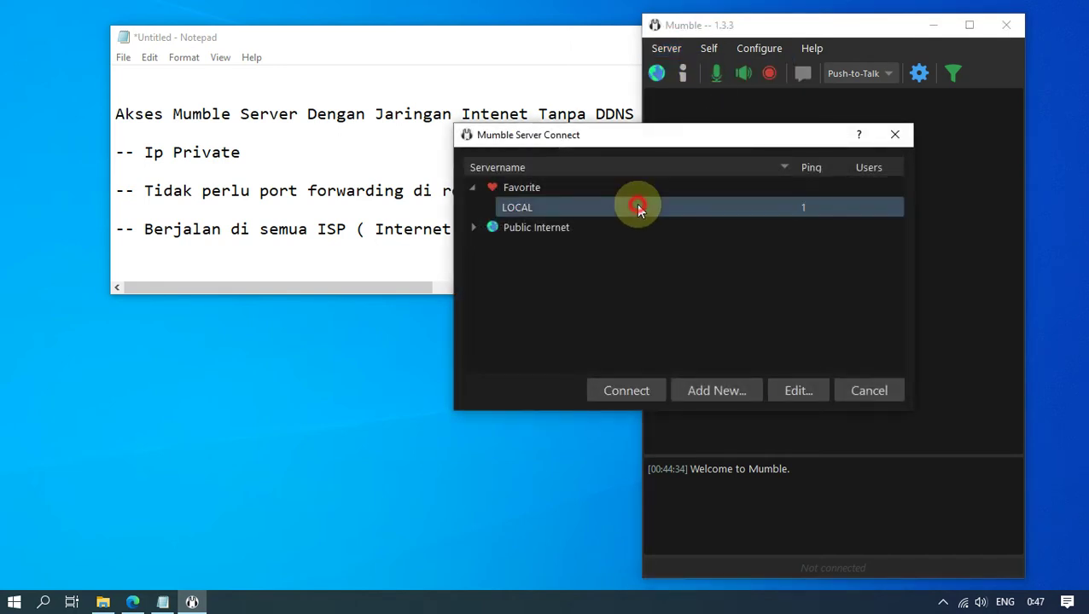
{"action": "left_click", "coordinate": [798, 390]}
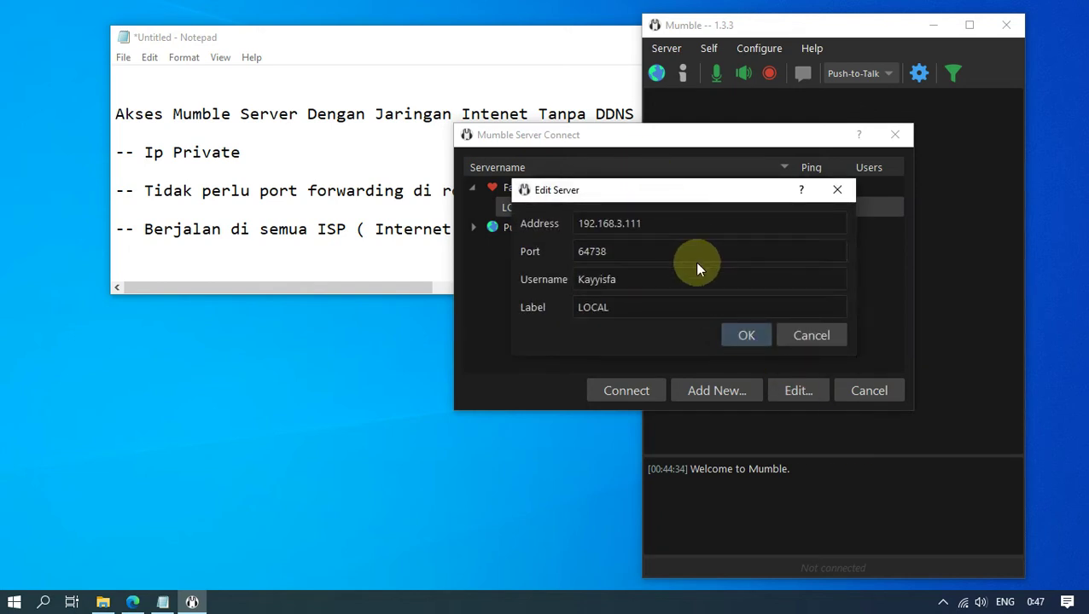
{"action": "left_click", "coordinate": [783, 336]}
{"action": "left_click", "coordinate": [627, 391]}
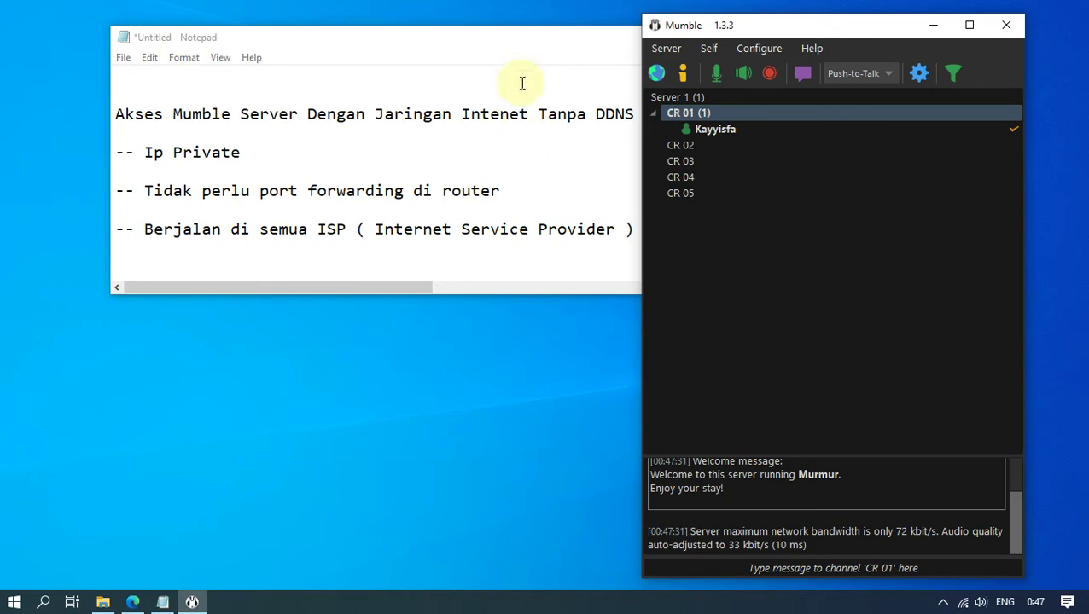
- Arrange the notes and Mumble windows side by side, and minimize the Mumble window
{"action": "mouse_move", "coordinate": [493, 44]}
{"action": "left_mouse_down"}
{"action": "mouse_move", "coordinate": [350, 31]}
{"action": "mouse_move", "coordinate": [527, 43]}
{"action": "mouse_move", "coordinate": [407, 51]}
{"action": "mouse_move", "coordinate": [279, 26]}
{"action": "mouse_move", "coordinate": [306, 26]}
{"action": "left_mouse_up"}
{"action": "left_click", "coordinate": [453, 41]}
{"action": "left_click_drag", "start_coordinate": [823, 26], "coordinate": [892, 25]}
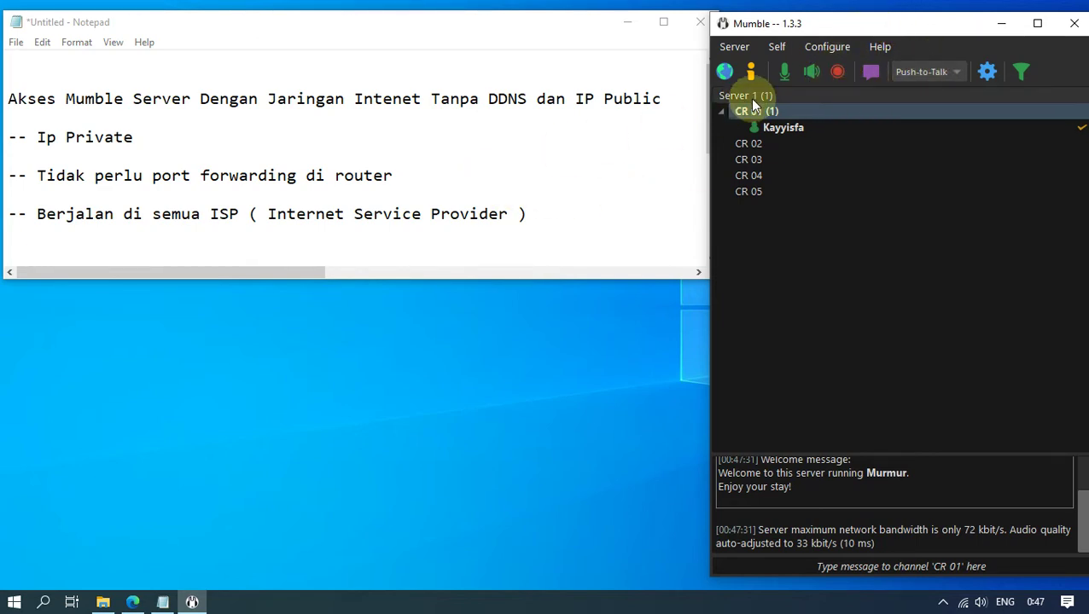
{"action": "left_click", "coordinate": [1002, 28]}
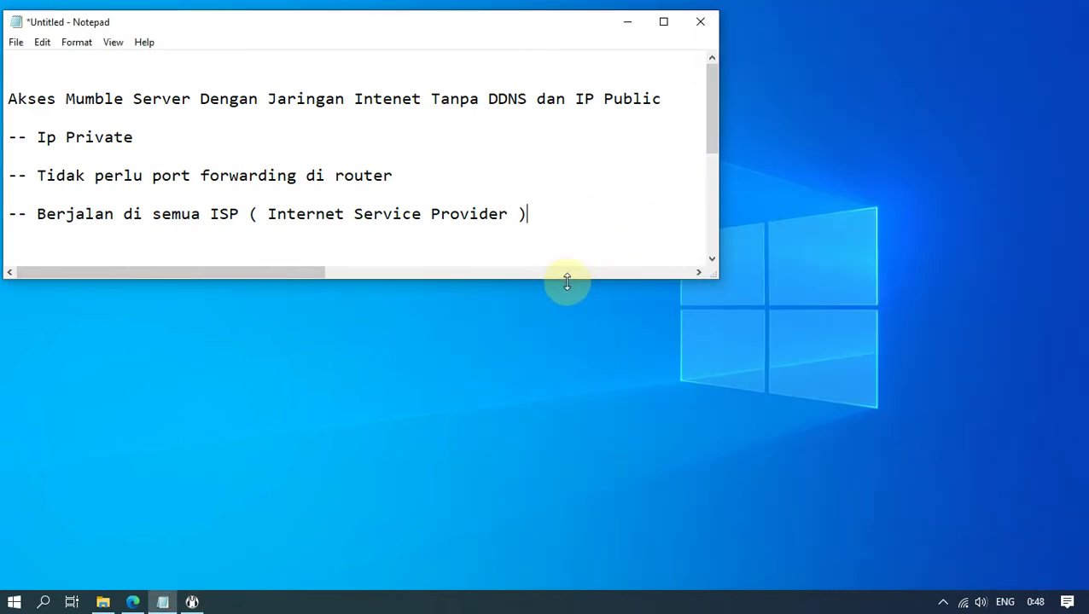
- Enlarge and maximize the notes window to read the Ngrok section, highlighting its heading and description paragraph
{"action": "left_click_drag", "start_coordinate": [567, 283], "coordinate": [571, 322]}
{"action": "left_click_drag", "start_coordinate": [100, 294], "coordinate": [48, 296]}
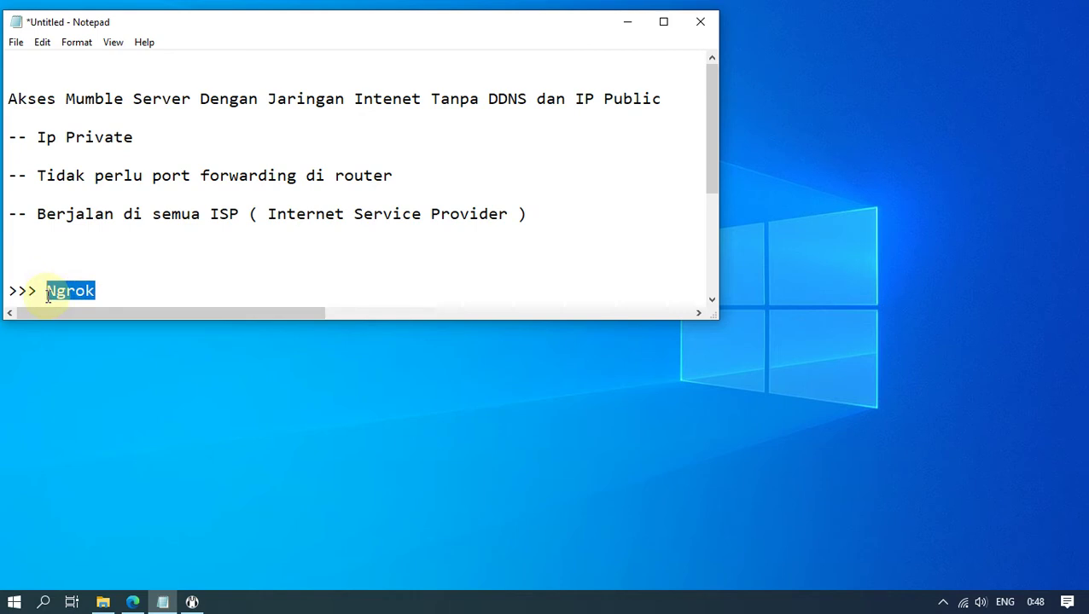
{"action": "left_click", "coordinate": [109, 293]}
{"action": "left_click_drag", "start_coordinate": [336, 31], "coordinate": [539, 7]}
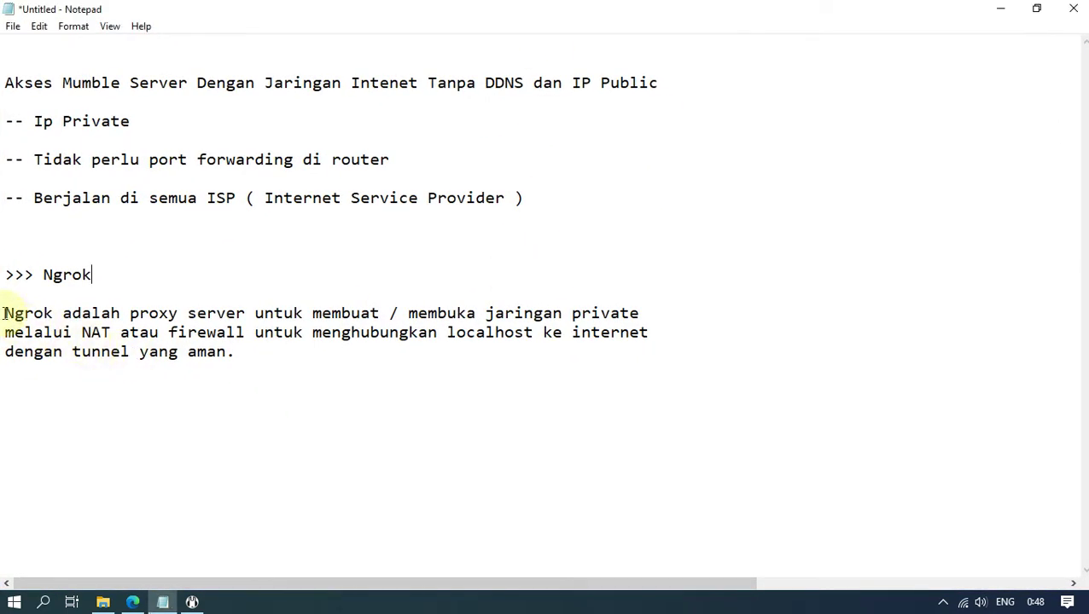
{"action": "left_click_drag", "start_coordinate": [5, 313], "coordinate": [337, 357]}
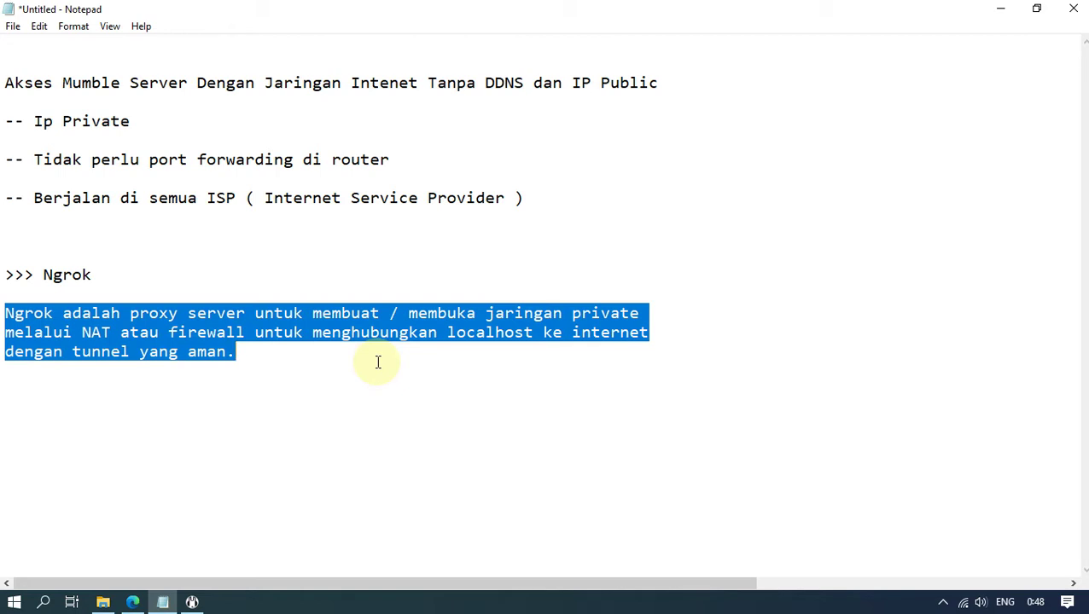
{"action": "left_click", "coordinate": [317, 351]}
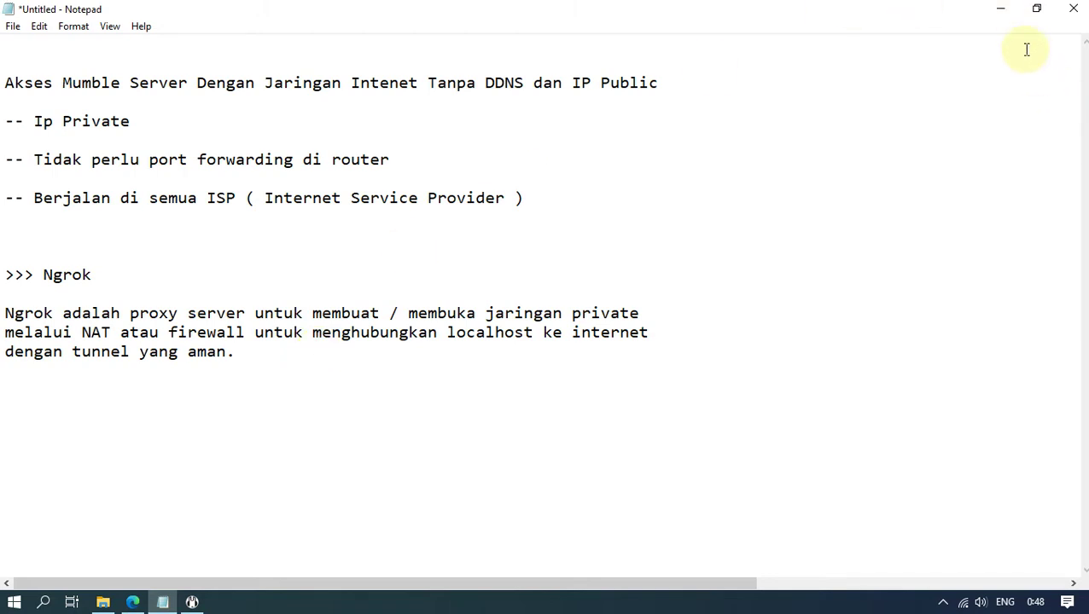
- Restore the notes window, enlarge it to show the whole Ngrok section, and highlight "NAT atau firewall" and "localhost"
{"action": "left_click", "coordinate": [1037, 19]}
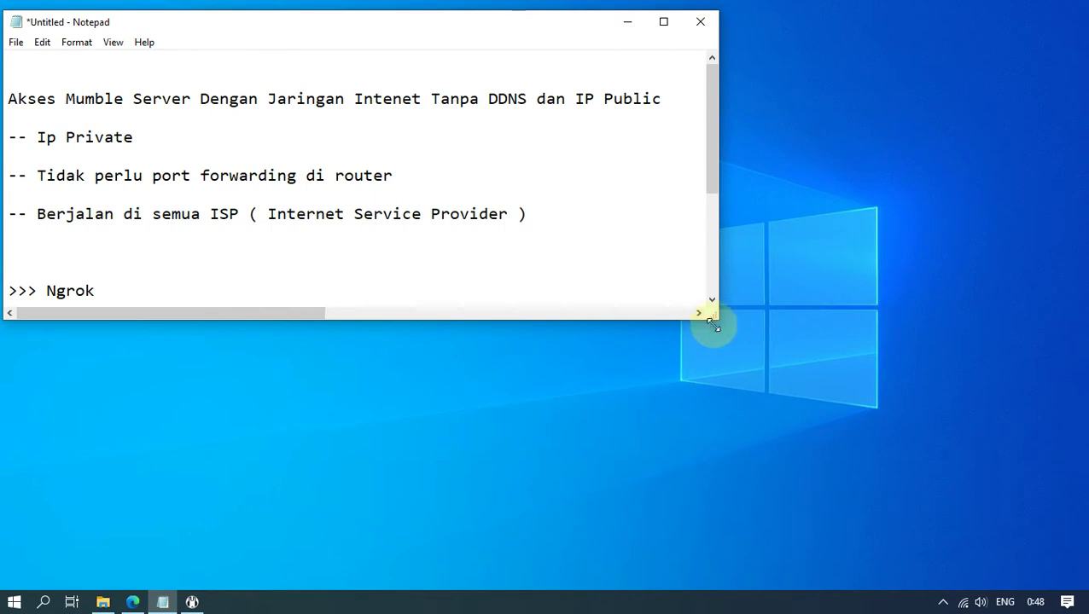
{"action": "left_click_drag", "start_coordinate": [713, 316], "coordinate": [824, 476]}
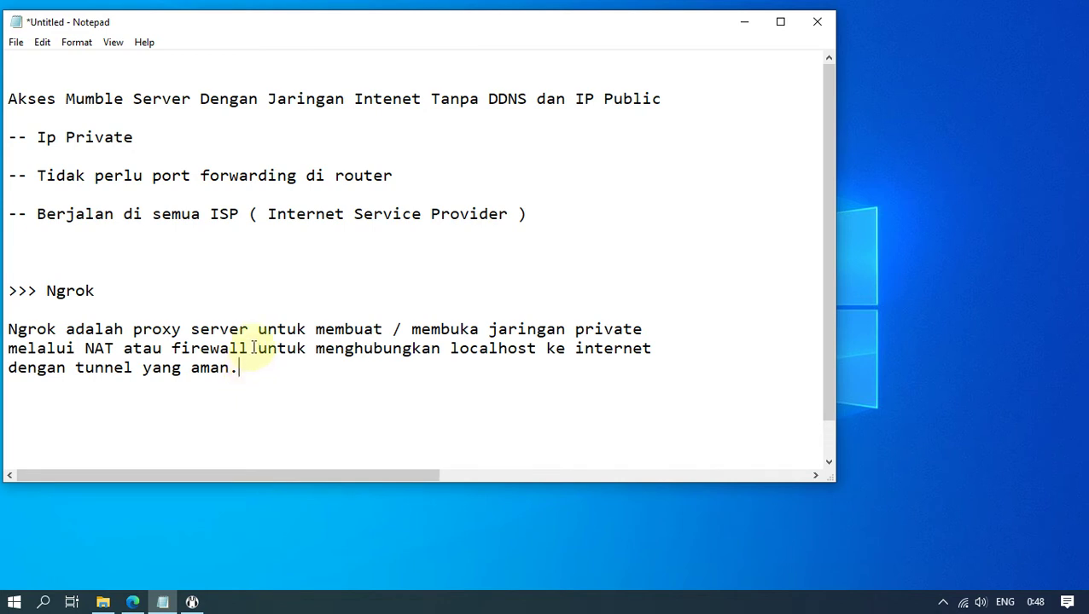
{"action": "left_click_drag", "start_coordinate": [250, 348], "coordinate": [89, 350]}
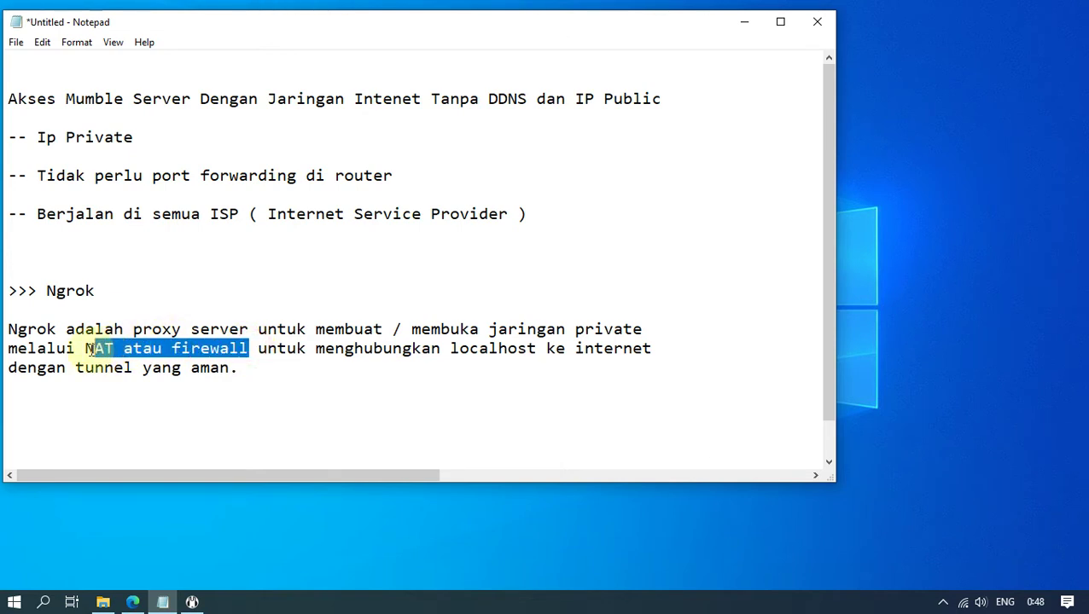
{"action": "left_click", "coordinate": [268, 379]}
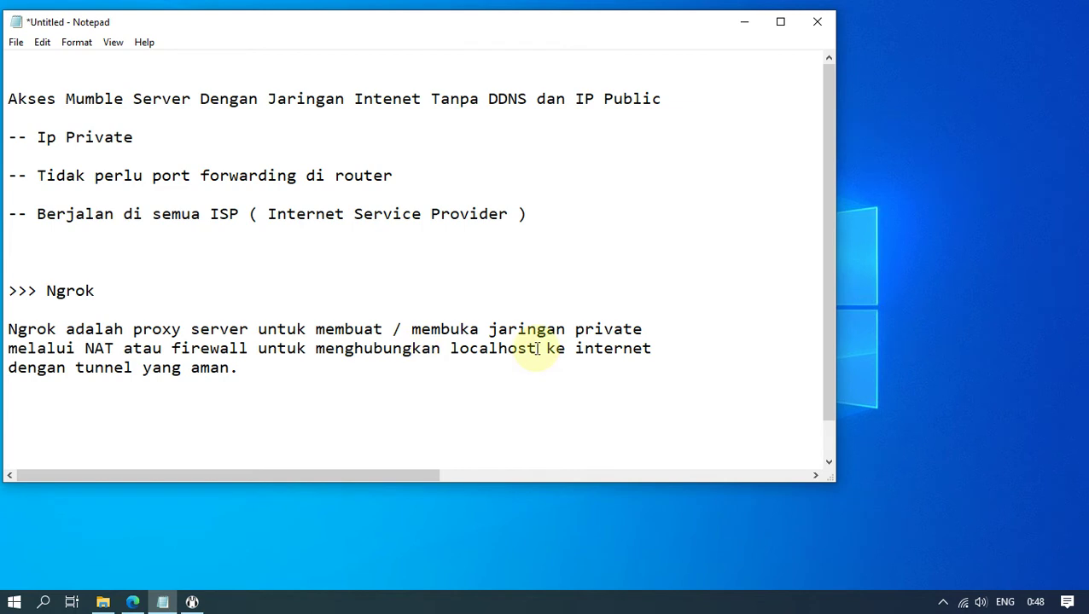
{"action": "left_click_drag", "start_coordinate": [537, 348], "coordinate": [449, 349]}
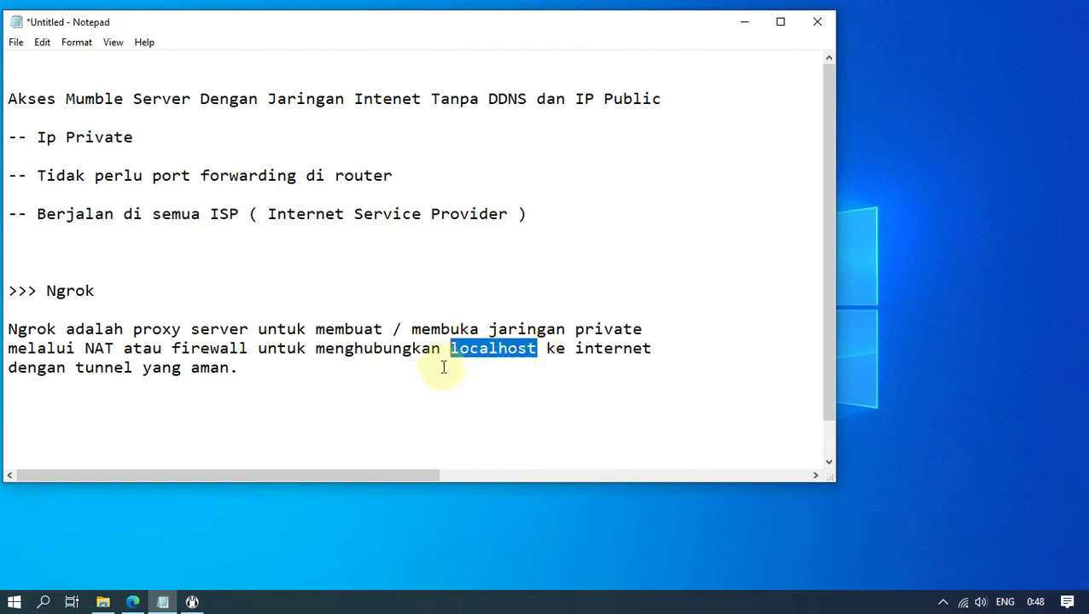
{"action": "left_click", "coordinate": [443, 367]}
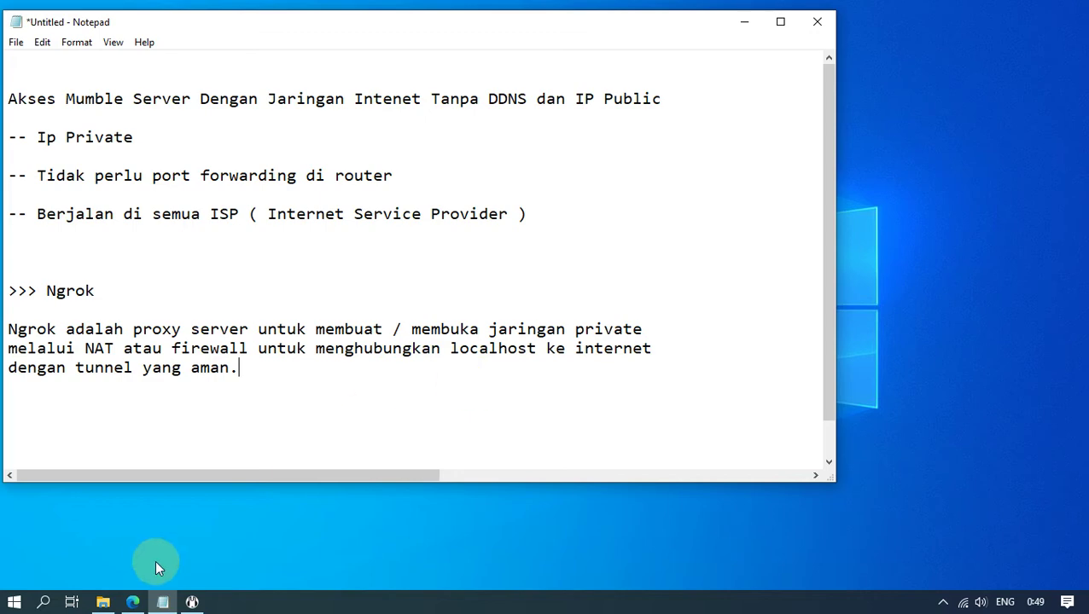
- Switch to the ngrok website in Edge and examine the features and limits of the plans on its pricing page
{"action": "left_click", "coordinate": [134, 601]}
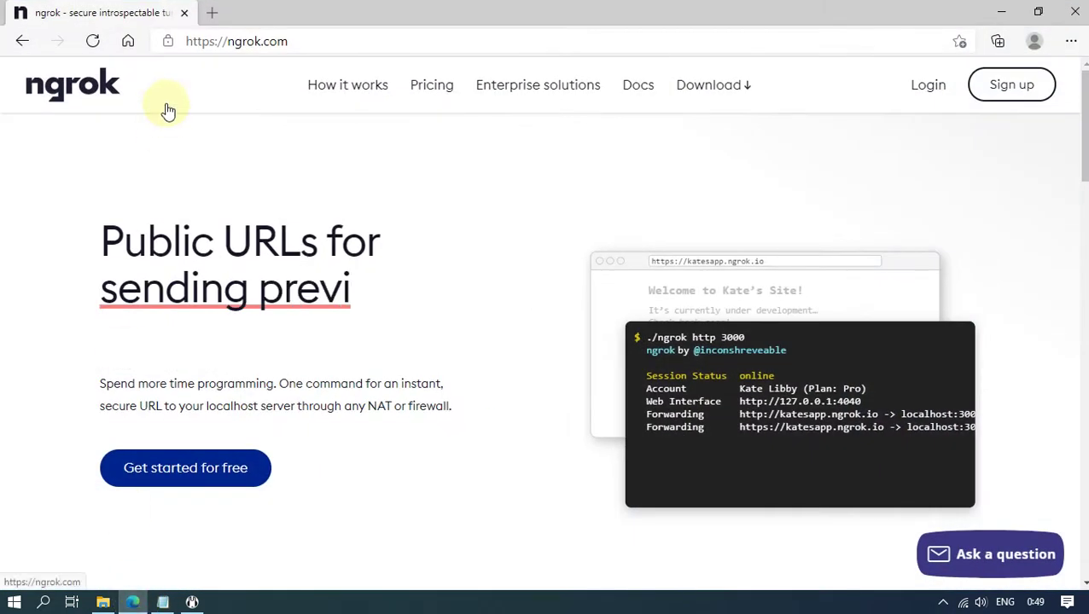
{"action": "left_click", "coordinate": [312, 40]}
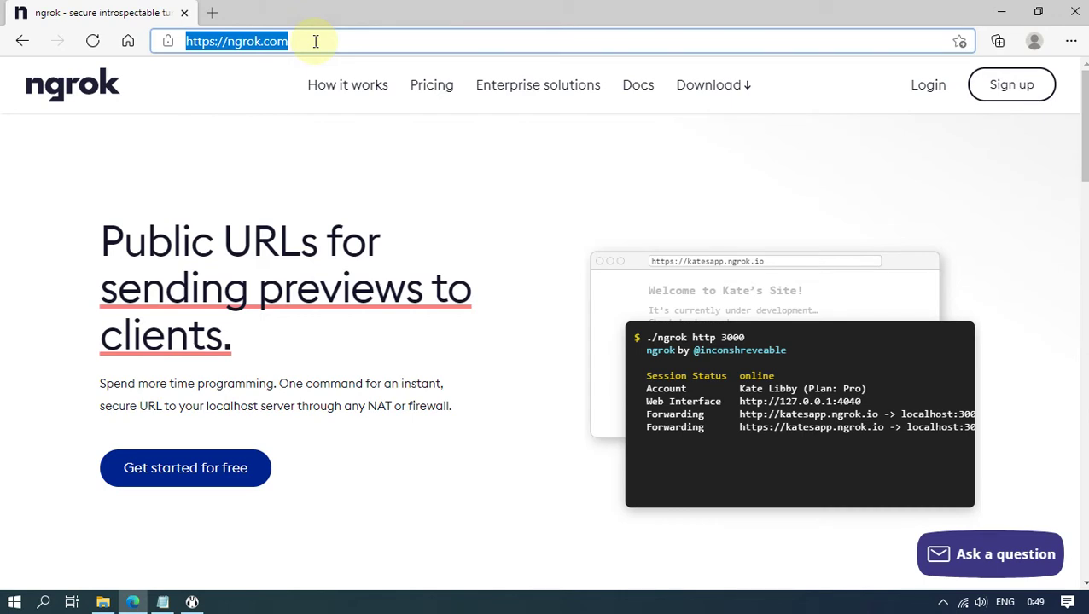
{"action": "left_click", "coordinate": [315, 41]}
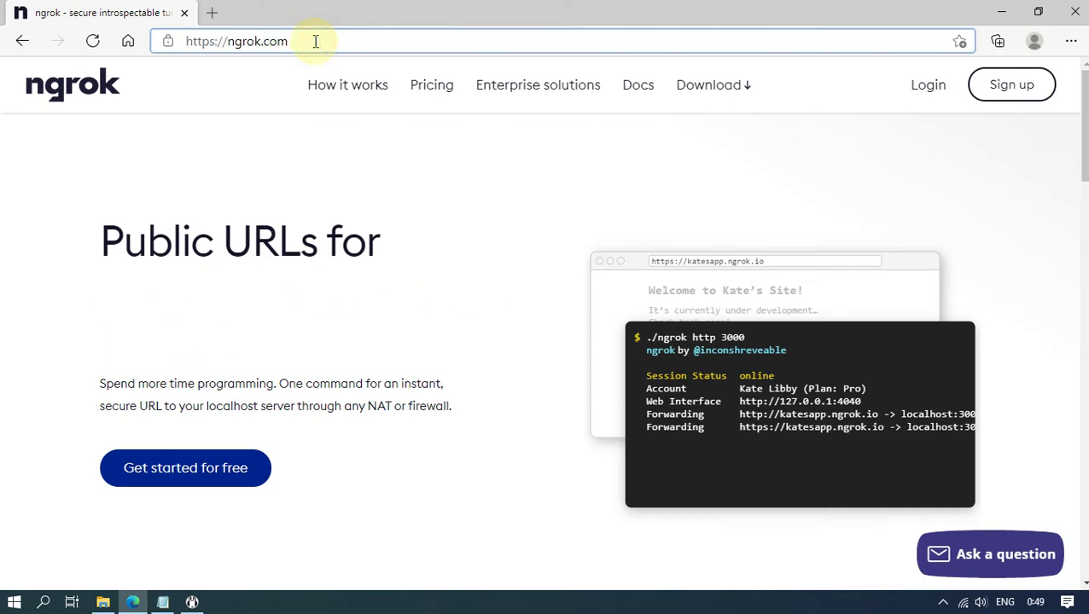
{"action": "left_click", "coordinate": [422, 89]}
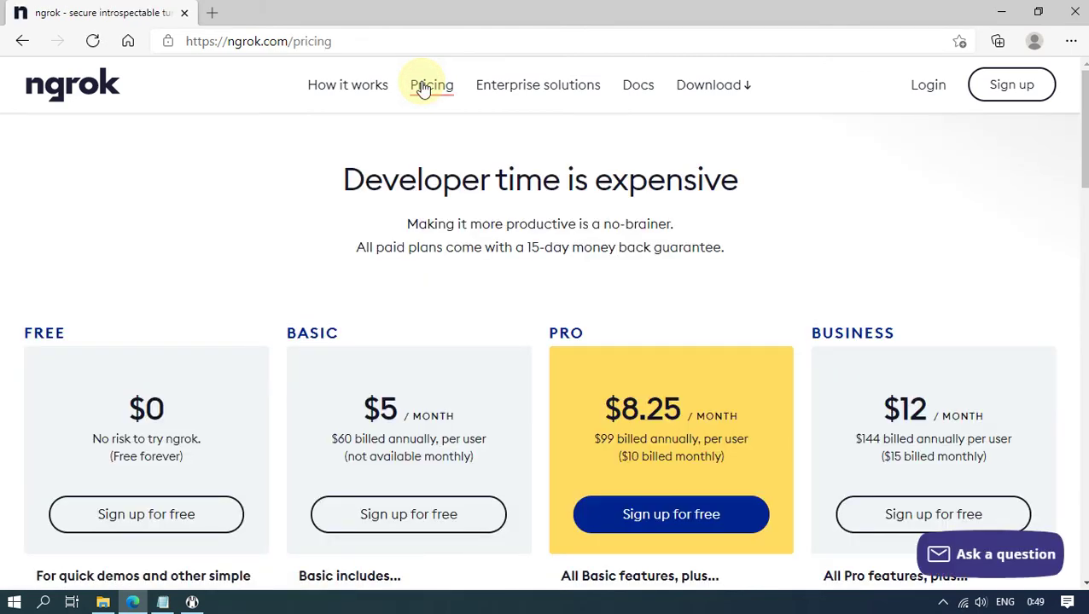
{"action": "scroll", "coordinate": [367, 234], "scroll_direction": "down", "scroll_amount": 2}
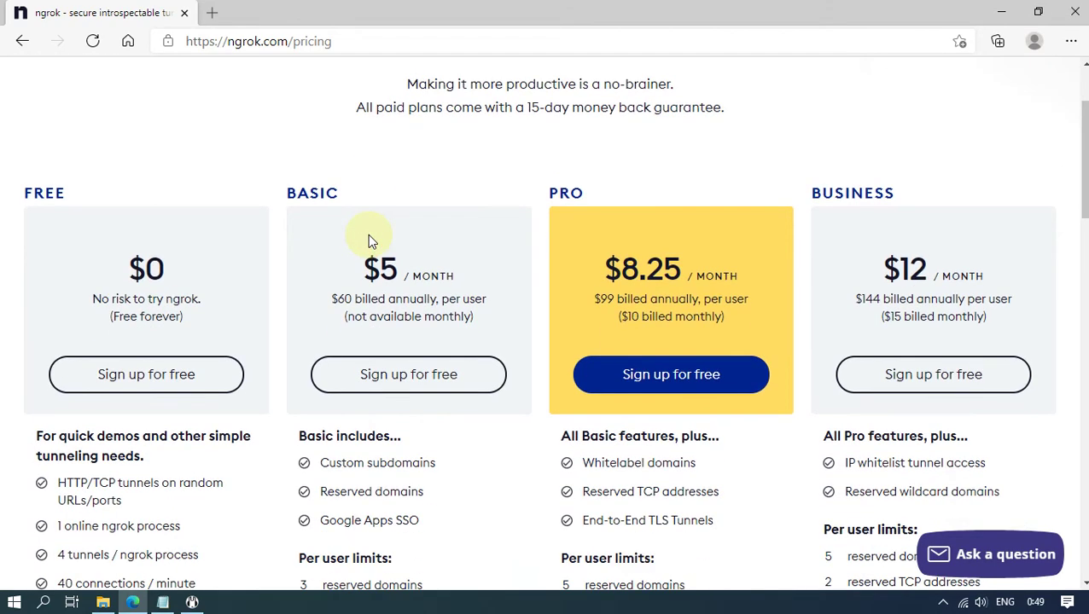
{"action": "scroll", "coordinate": [172, 256], "scroll_direction": "down", "scroll_amount": 2}
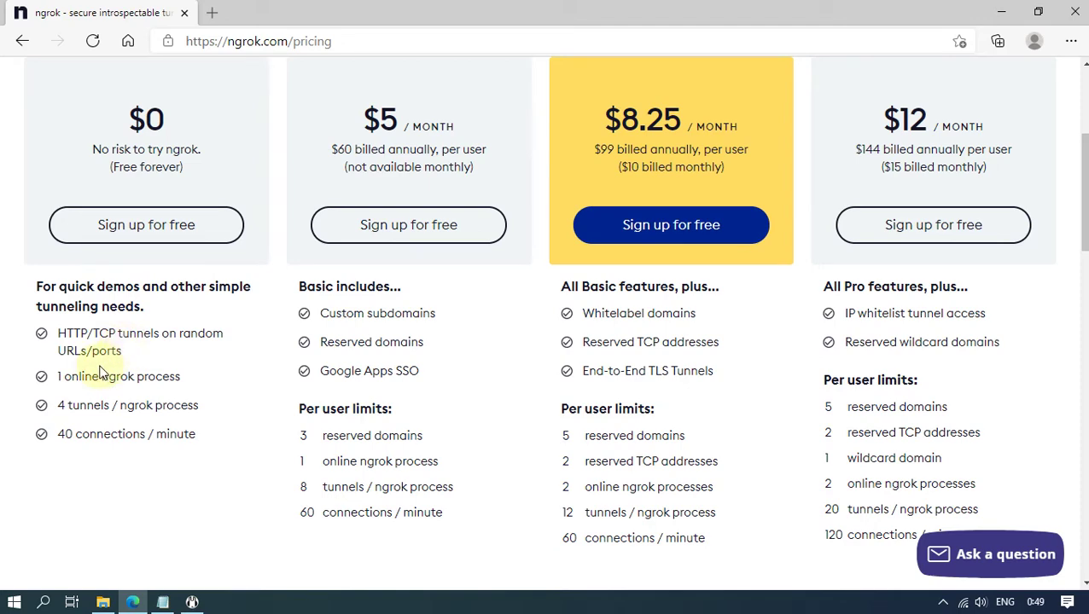
- Review the Free plan's features and limits again on the ngrok pricing page and return to its header
{"action": "scroll", "coordinate": [160, 335], "scroll_direction": "down", "scroll_amount": 1}
{"action": "scroll", "coordinate": [158, 335], "scroll_direction": "up", "scroll_amount": 1}
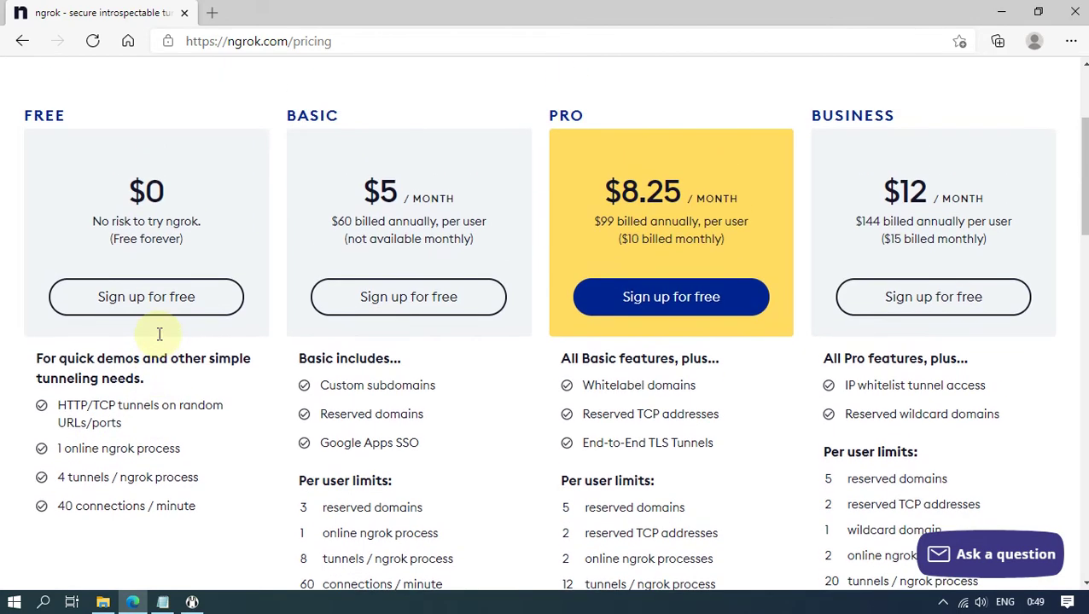
{"action": "scroll", "coordinate": [158, 336], "scroll_direction": "down", "scroll_amount": 1}
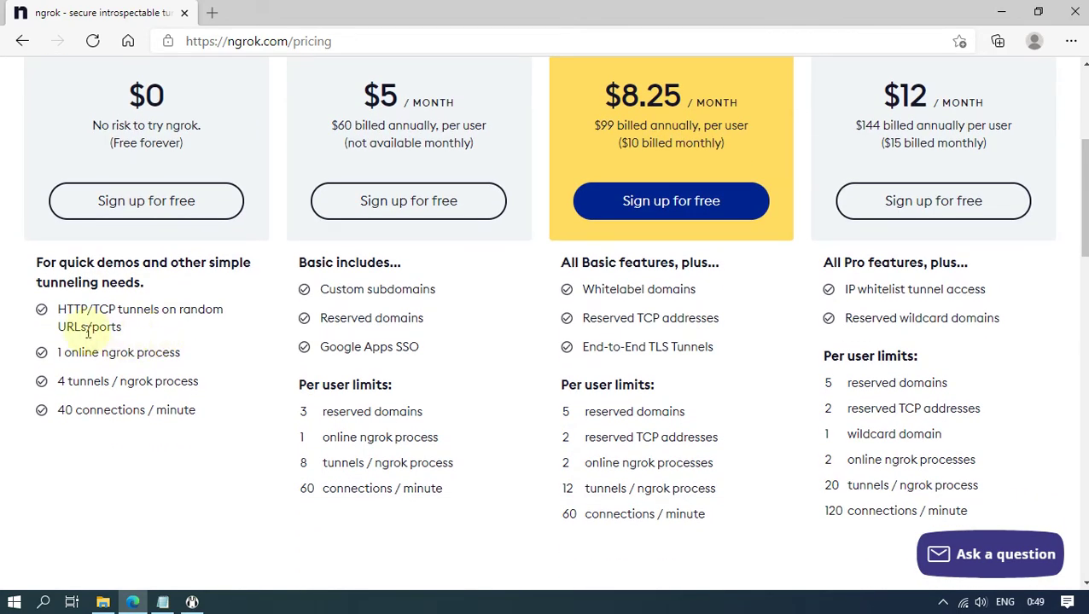
{"action": "scroll", "coordinate": [169, 332], "scroll_direction": "up", "scroll_amount": 4}
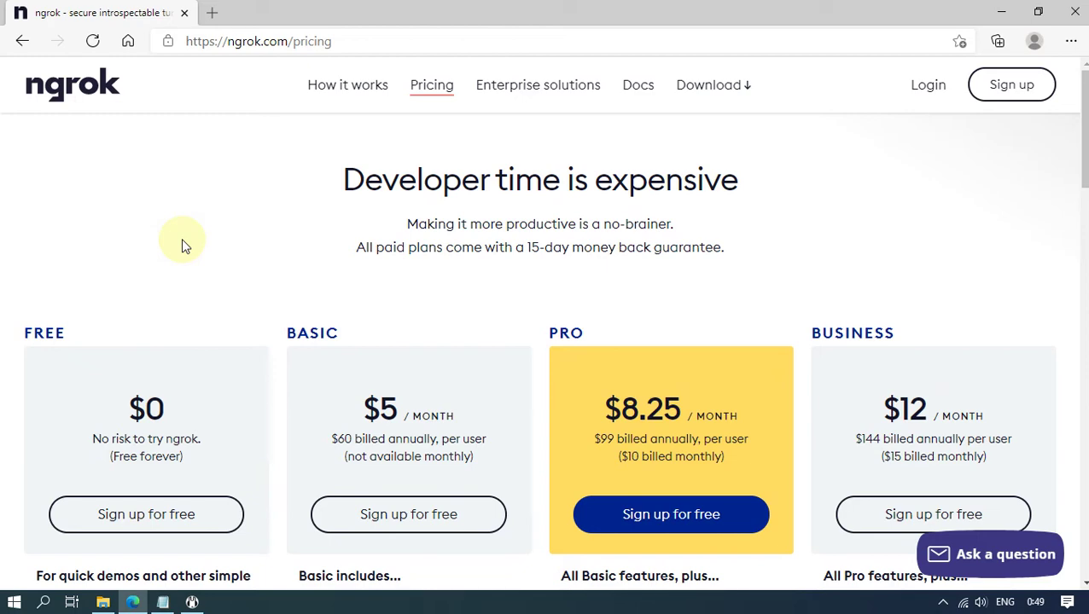
{"action": "scroll", "coordinate": [182, 244], "scroll_direction": "down", "scroll_amount": 3}
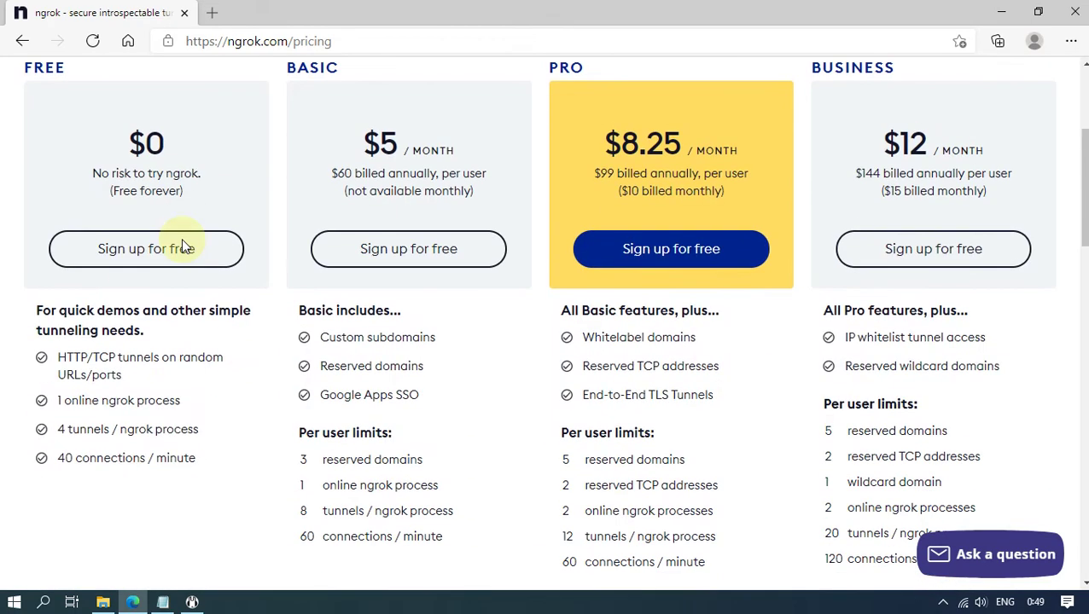
{"action": "scroll", "coordinate": [219, 278], "scroll_direction": "up", "scroll_amount": 3}
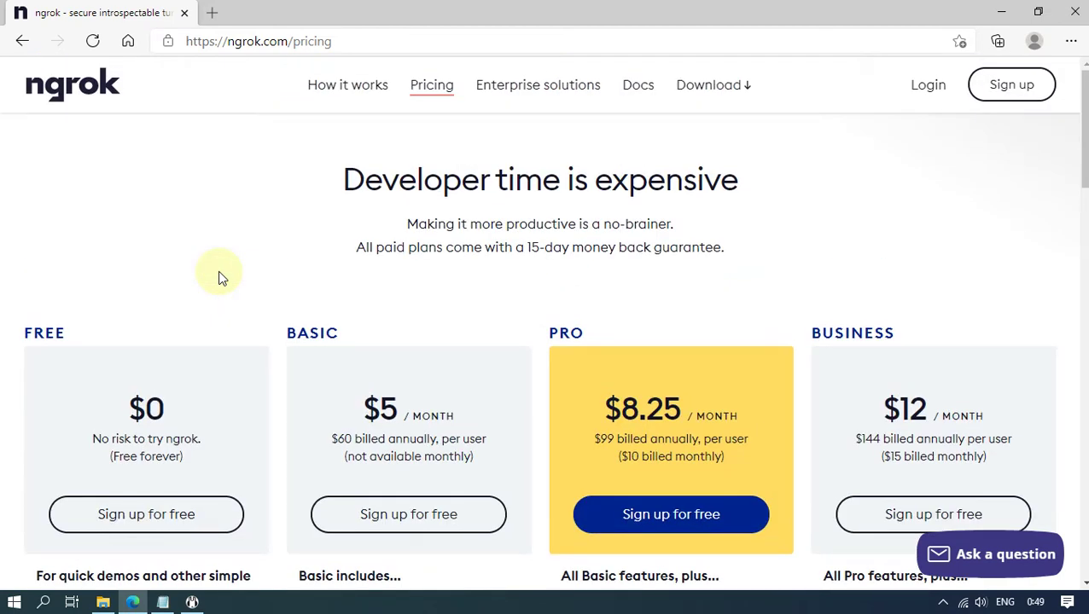
- Open the ngrok sign-up page and review its form and the Github and Google registration options
{"action": "left_click", "coordinate": [1011, 96]}
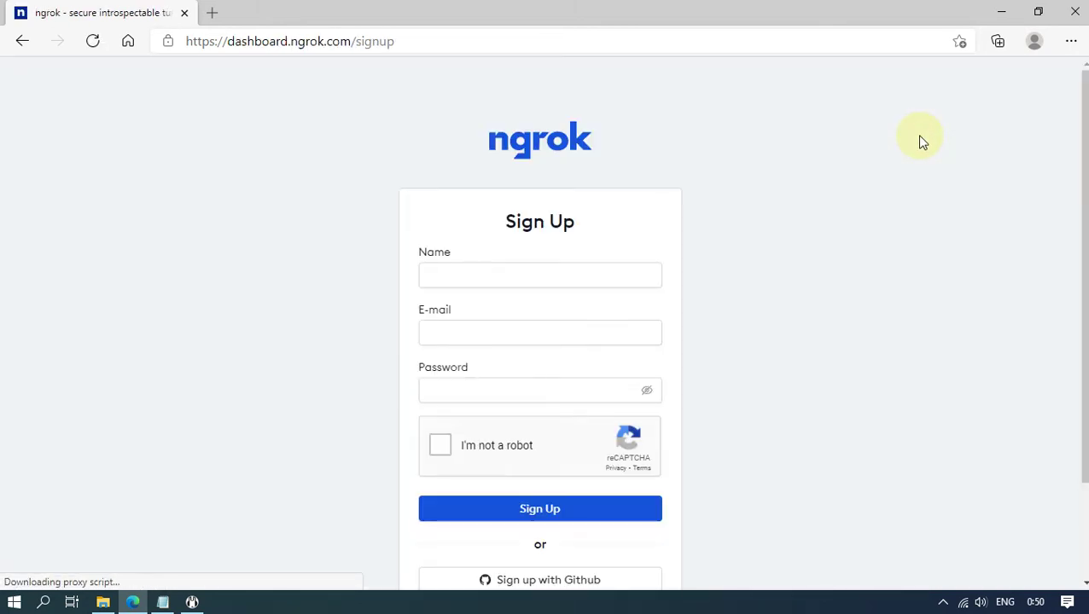
{"action": "scroll", "coordinate": [920, 140], "scroll_direction": "down", "scroll_amount": 1}
{"action": "scroll", "coordinate": [920, 141], "scroll_direction": "up", "scroll_amount": 1}
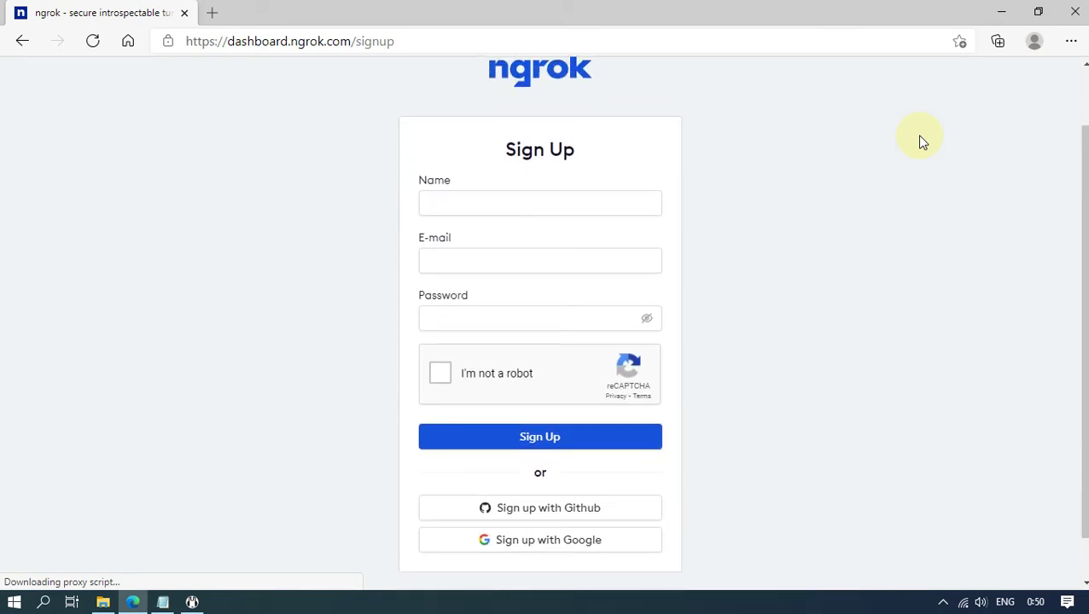
{"action": "scroll", "coordinate": [920, 141], "scroll_direction": "down", "scroll_amount": 1}
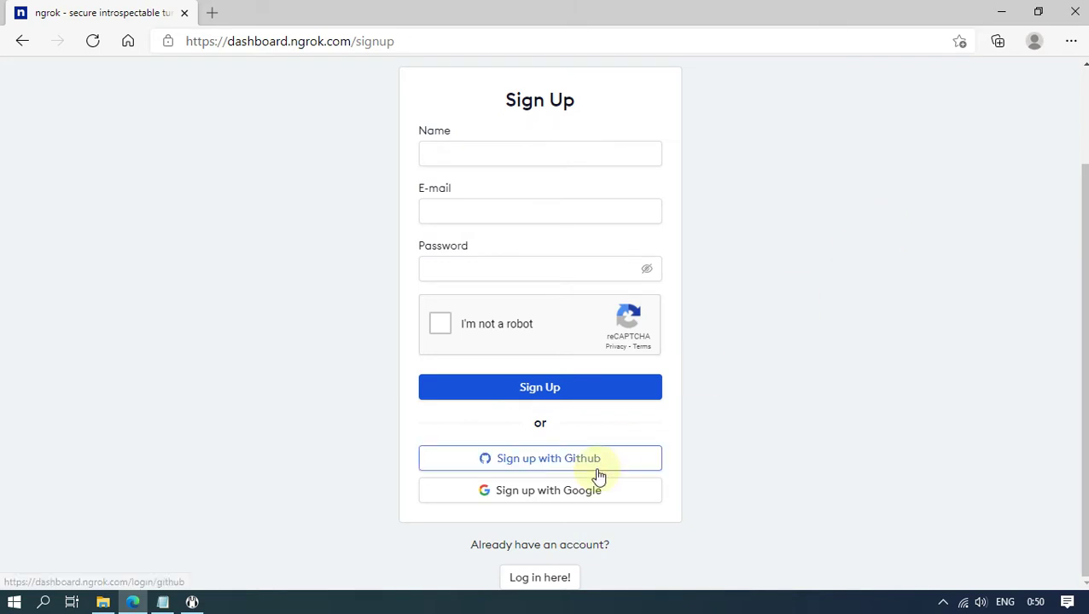
- Go to the ngrok login page and log in with the first listed Google account
{"action": "left_click", "coordinate": [549, 583]}
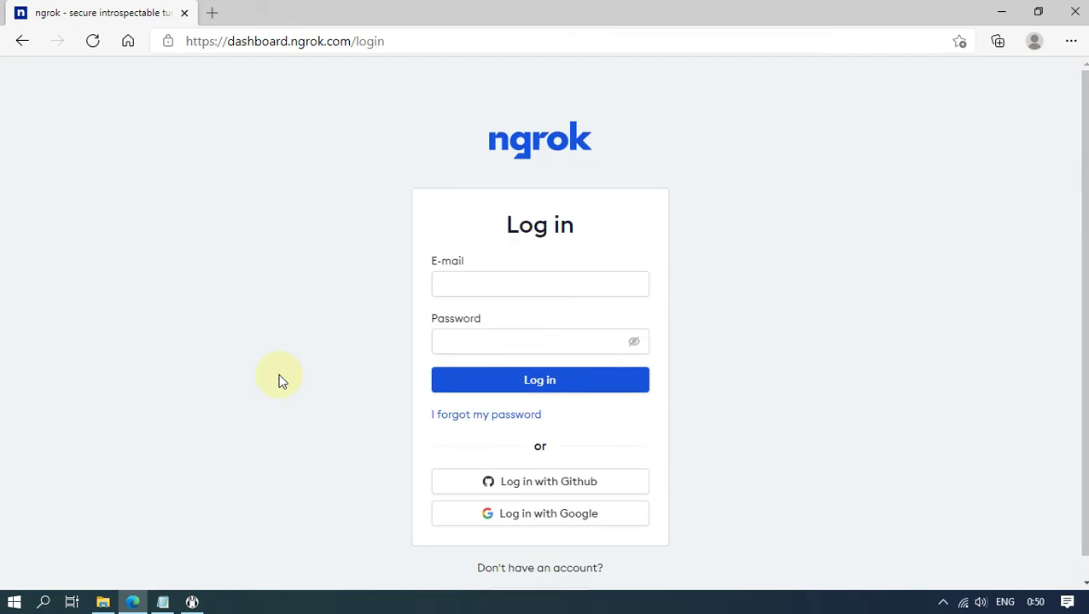
{"action": "left_click", "coordinate": [447, 517]}
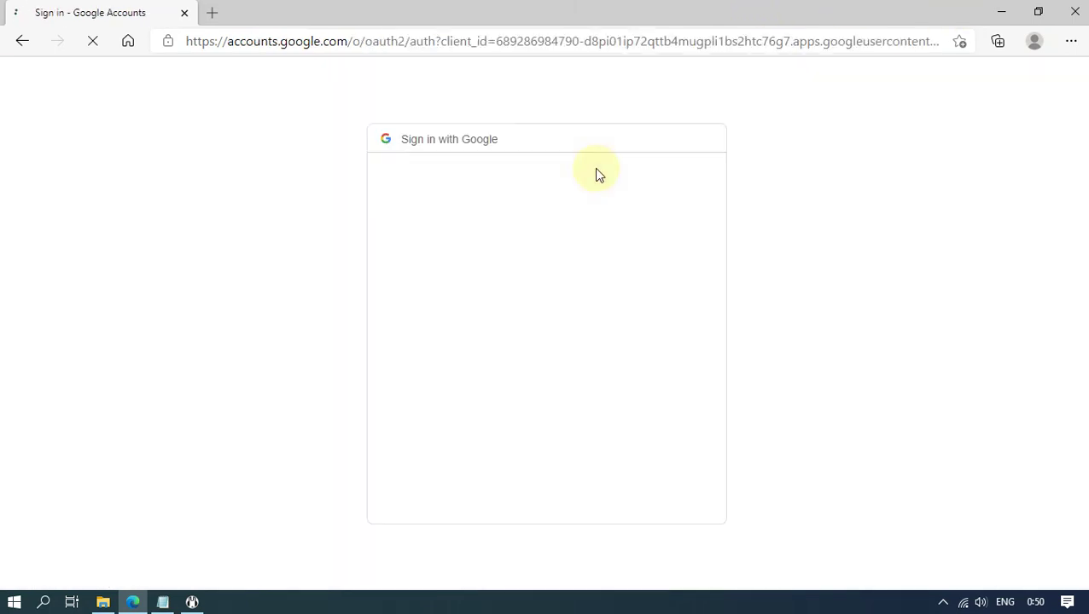
{"action": "left_click", "coordinate": [480, 288]}
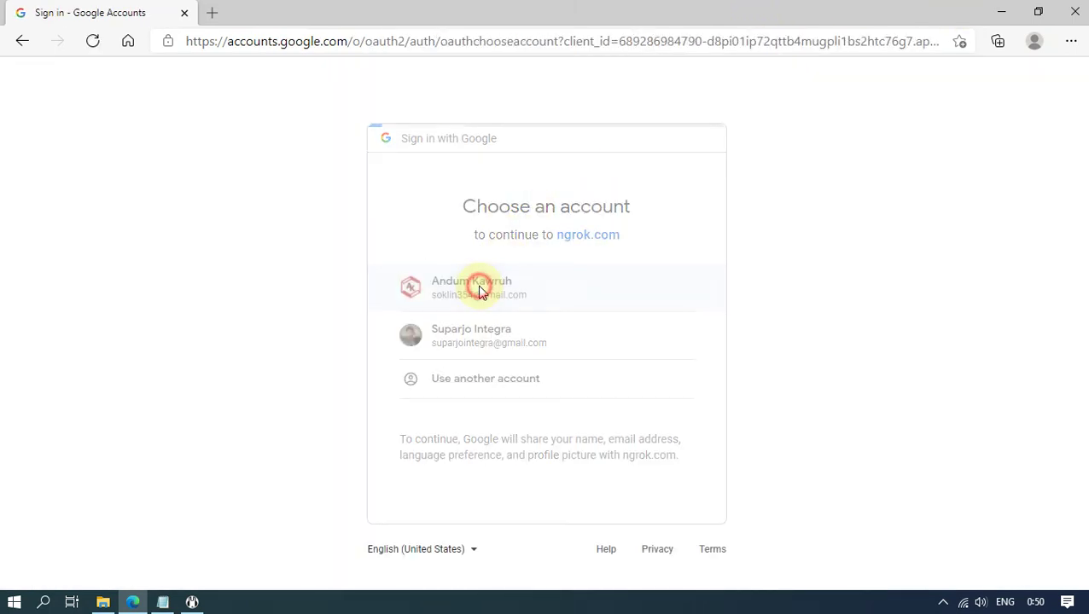
- Minimize the browser and notes windows, and bring the ngrok dashboard back up in Edge
{"action": "left_click", "coordinate": [1003, 11]}
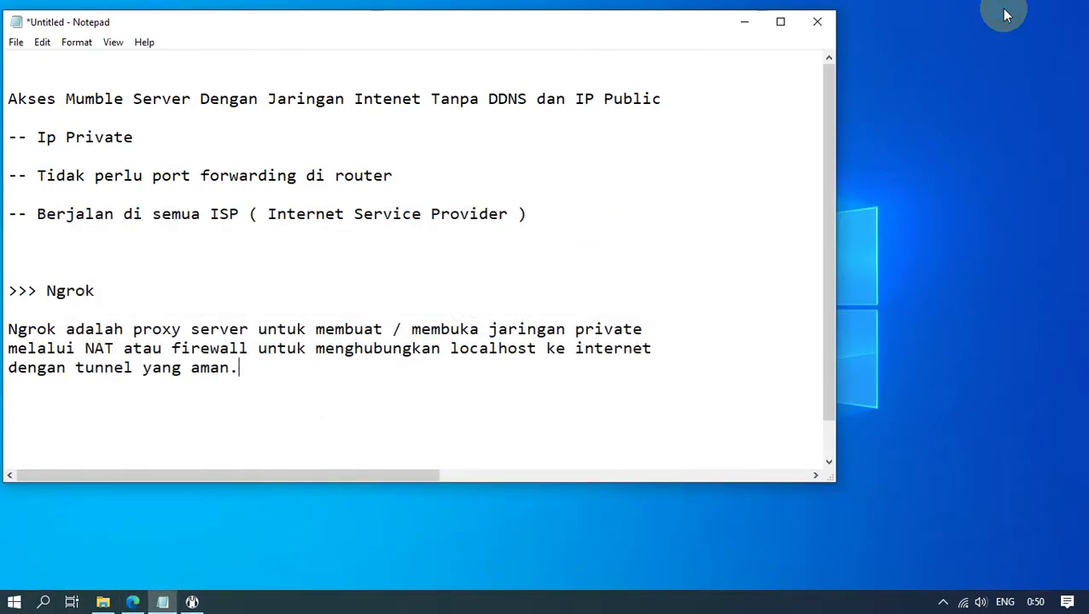
{"action": "left_click", "coordinate": [745, 23]}
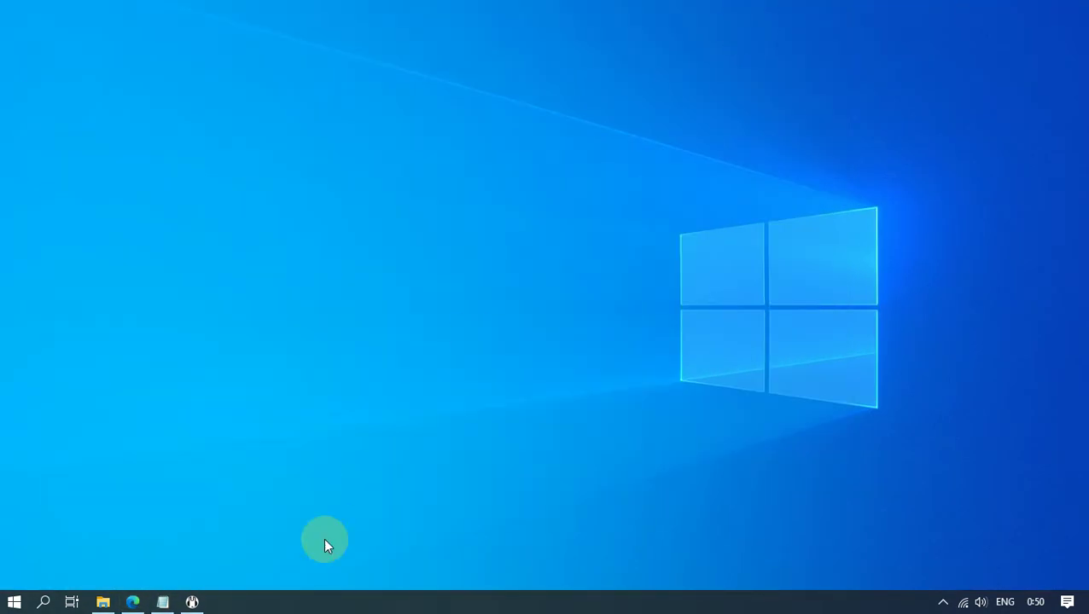
{"action": "left_click", "coordinate": [130, 606]}
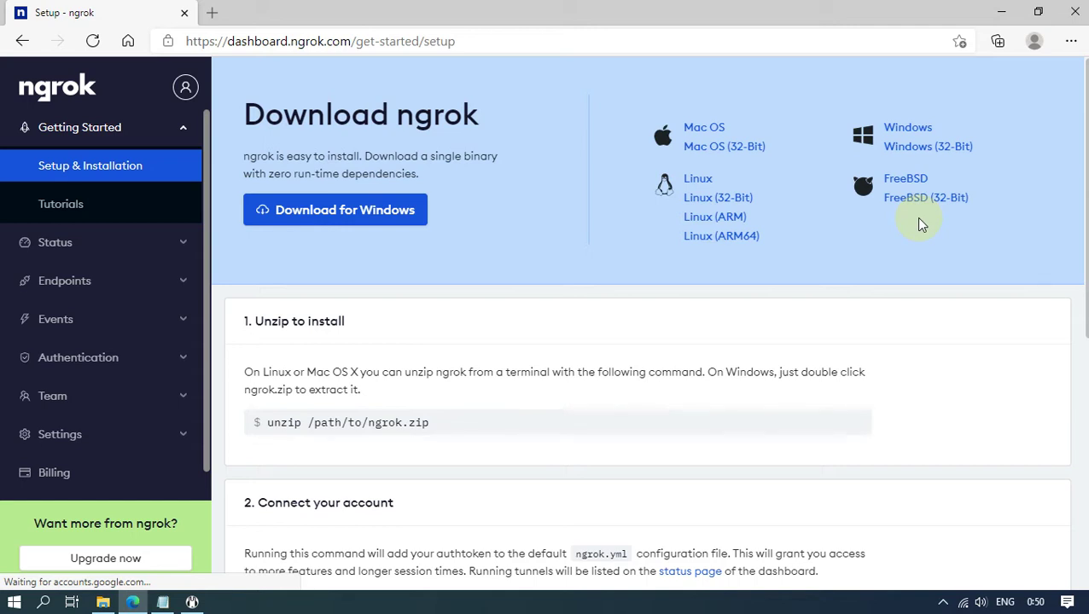
- Open the C:\Ngrok folder in File Explorer to check the extracted ngrok program and its zip archive, and minimize the window
{"action": "left_click", "coordinate": [414, 220]}
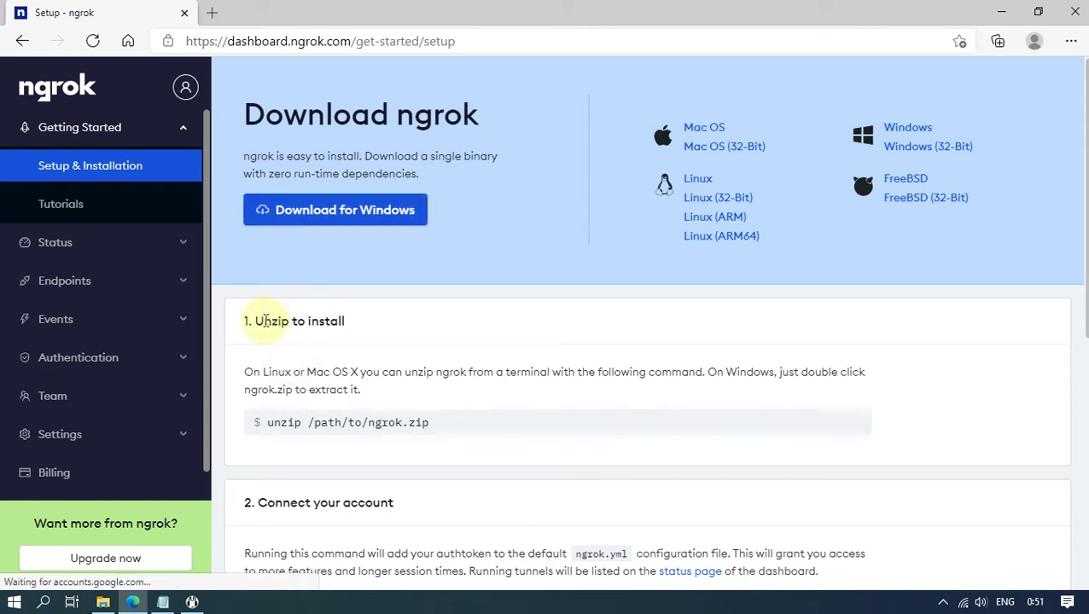
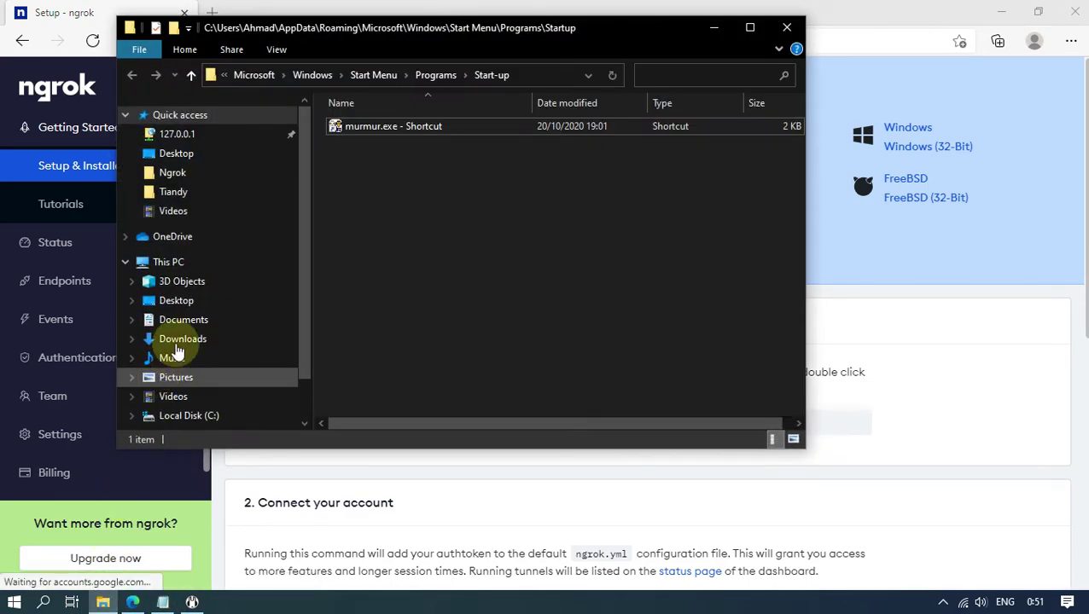
{"action": "left_click", "coordinate": [181, 174]}
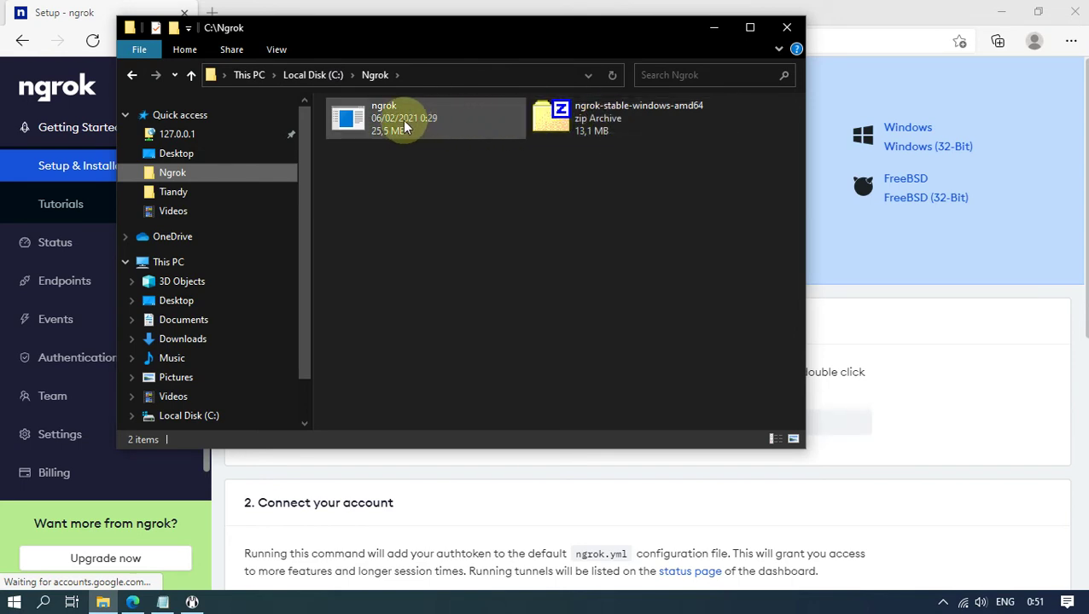
{"action": "left_click", "coordinate": [539, 249]}
{"action": "left_click", "coordinate": [714, 26]}
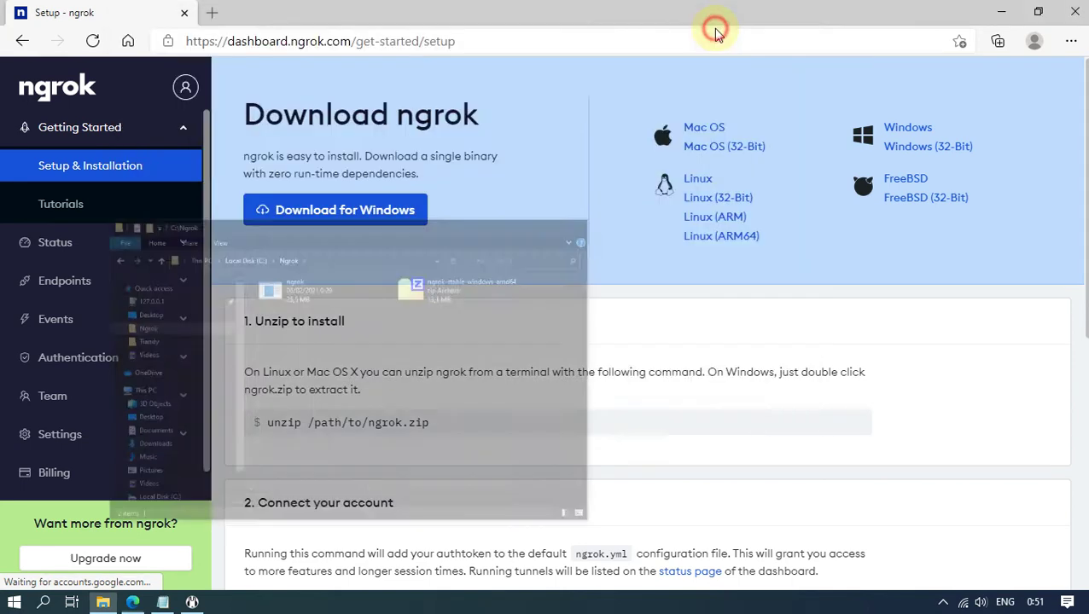
- Copy the ngrok authtoken command under "Connect your account", leaving out the leading "./"
{"action": "scroll", "coordinate": [585, 174], "scroll_direction": "down", "scroll_amount": 3}
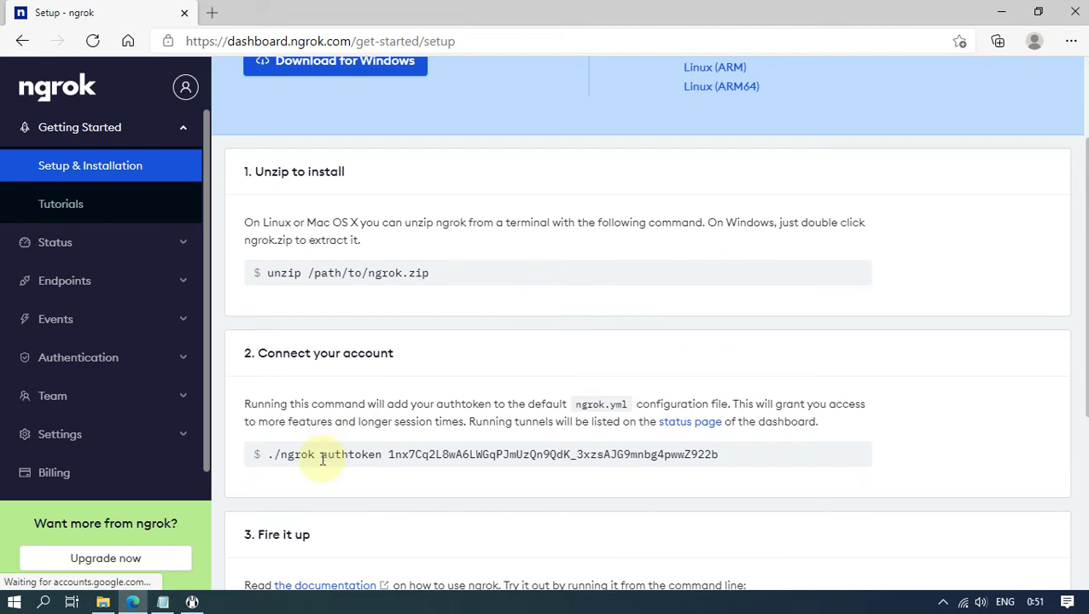
{"action": "left_click_drag", "start_coordinate": [321, 459], "coordinate": [750, 457]}
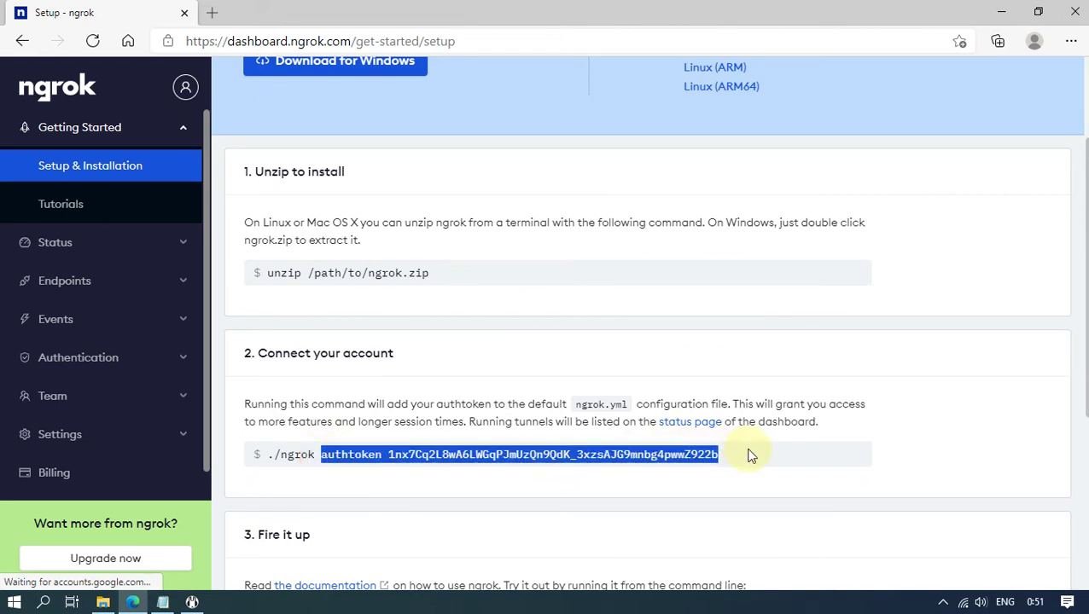
{"action": "left_click", "coordinate": [729, 454]}
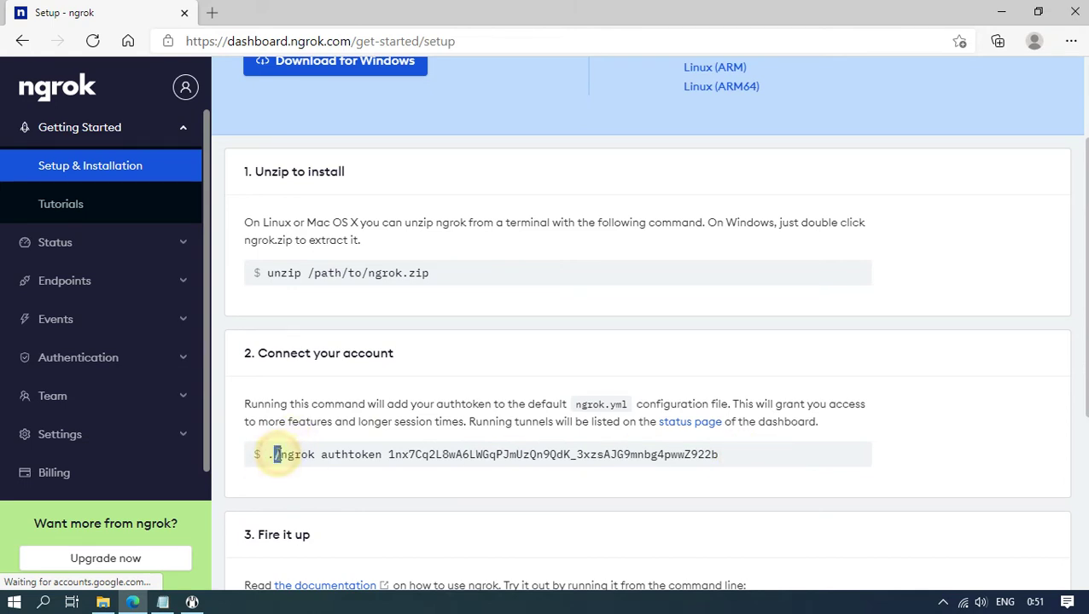
{"action": "left_click_drag", "start_coordinate": [287, 456], "coordinate": [711, 456]}
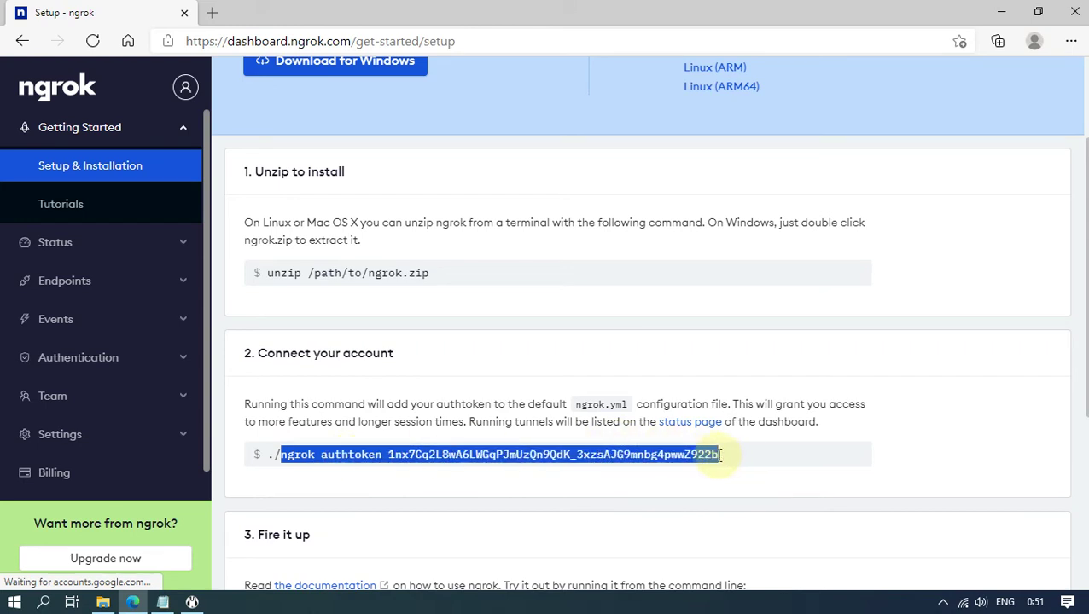
{"action": "right_click", "coordinate": [705, 456]}
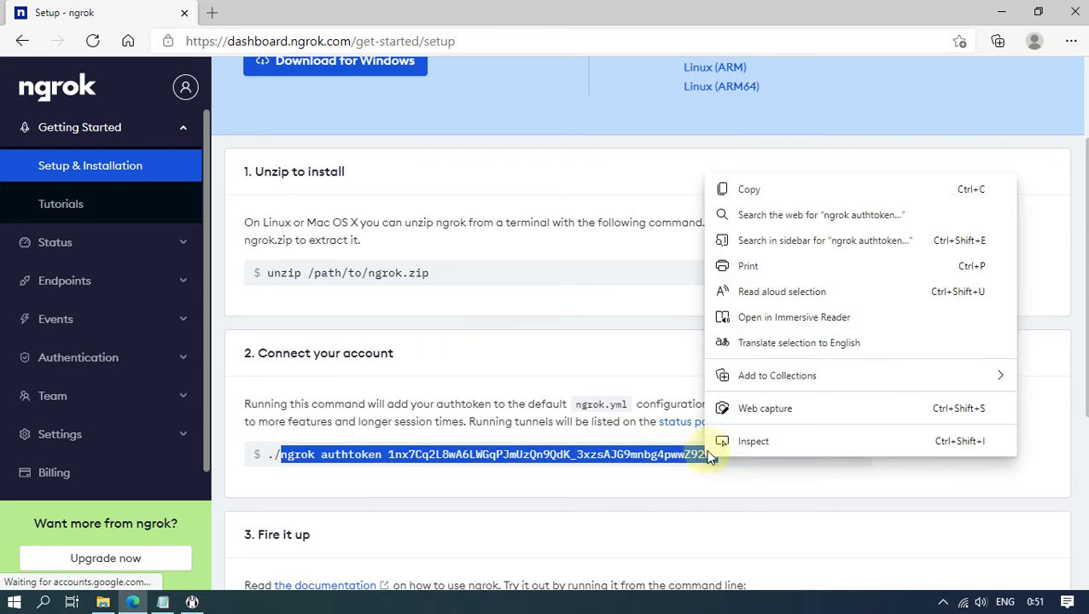
{"action": "left_click", "coordinate": [784, 192]}
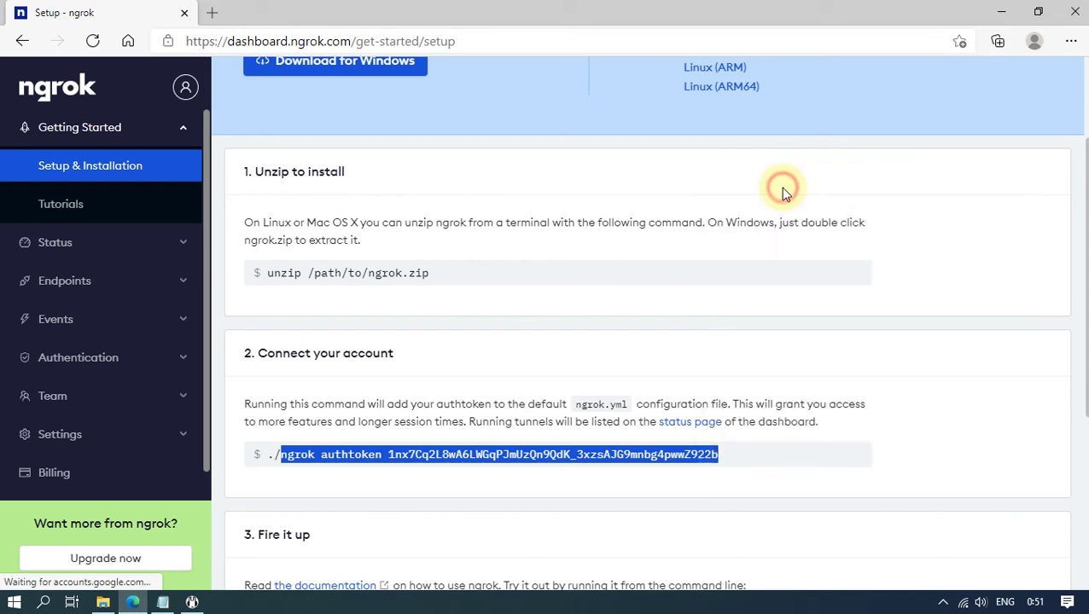
- Launch ngrok from the C:\Ngrok folder, run the copied authtoken command with the account's token, and minimize the folder window
{"action": "left_click", "coordinate": [103, 602]}
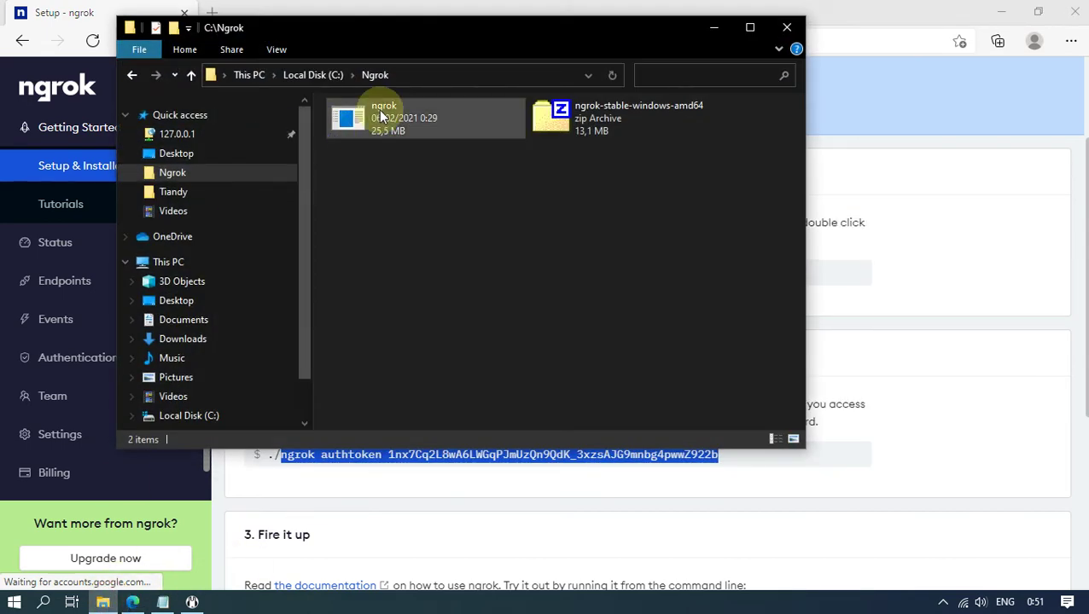
{"action": "double_click", "coordinate": [381, 116]}
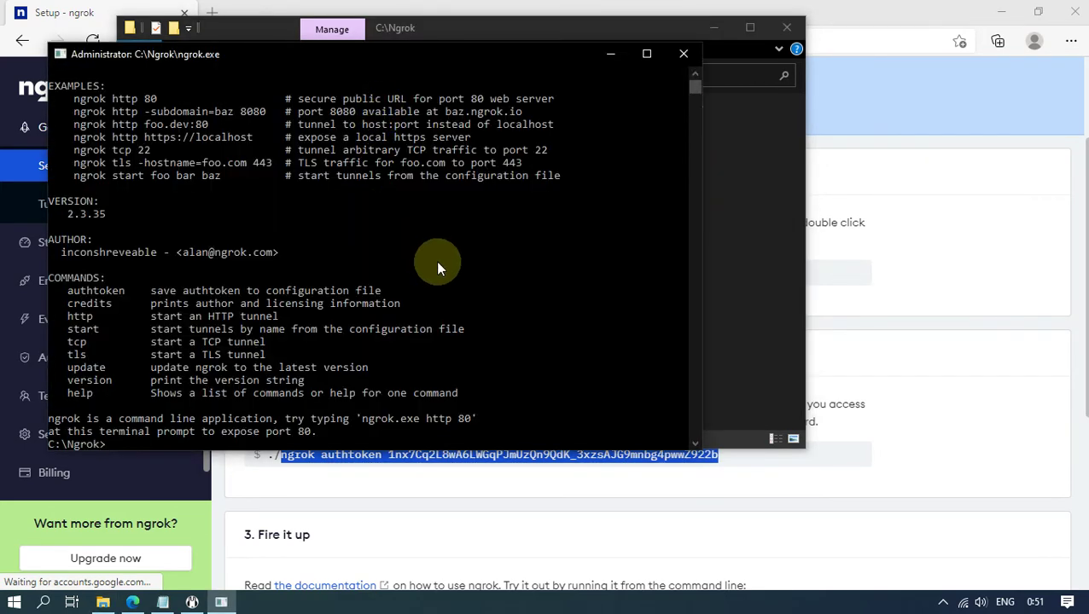
{"action": "scroll", "coordinate": [435, 261], "scroll_direction": "down", "scroll_amount": 2}
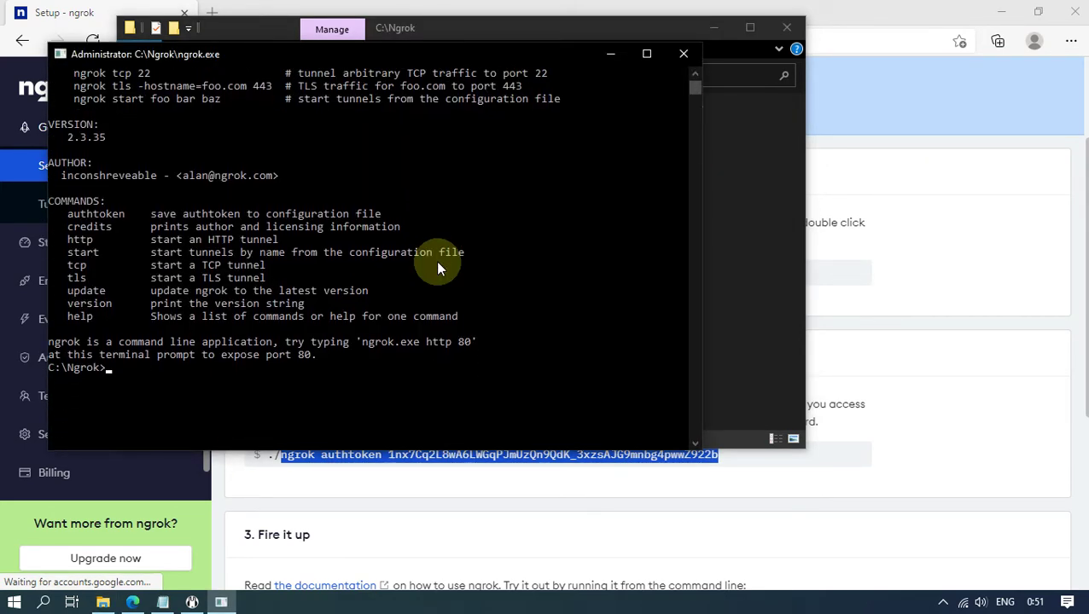
{"action": "right_click", "coordinate": [287, 392]}
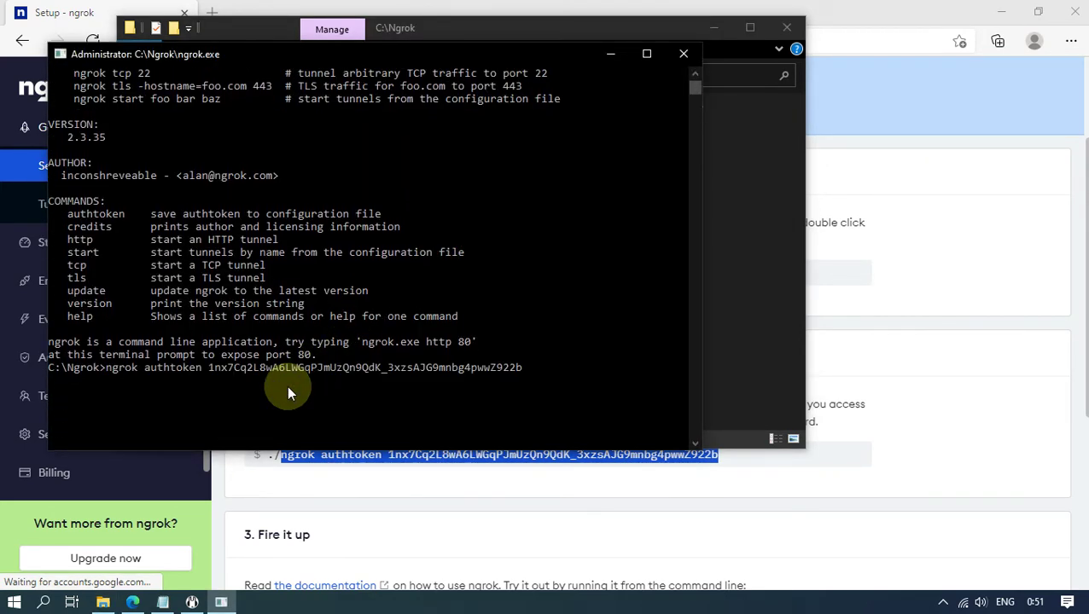
{"action": "key", "text": "Return"}
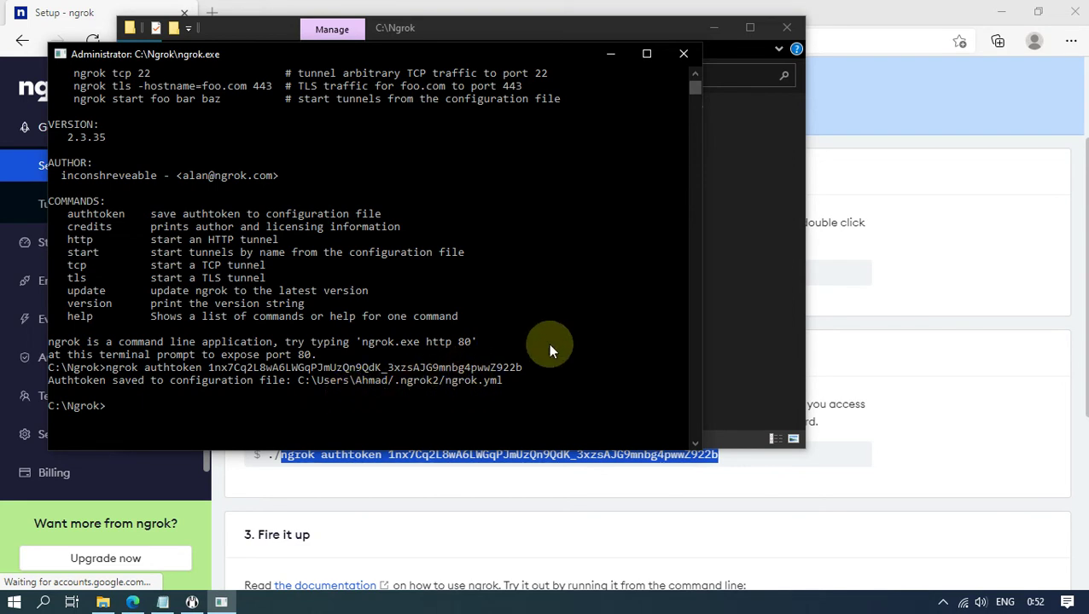
{"action": "left_click", "coordinate": [744, 258]}
{"action": "left_click", "coordinate": [715, 32]}
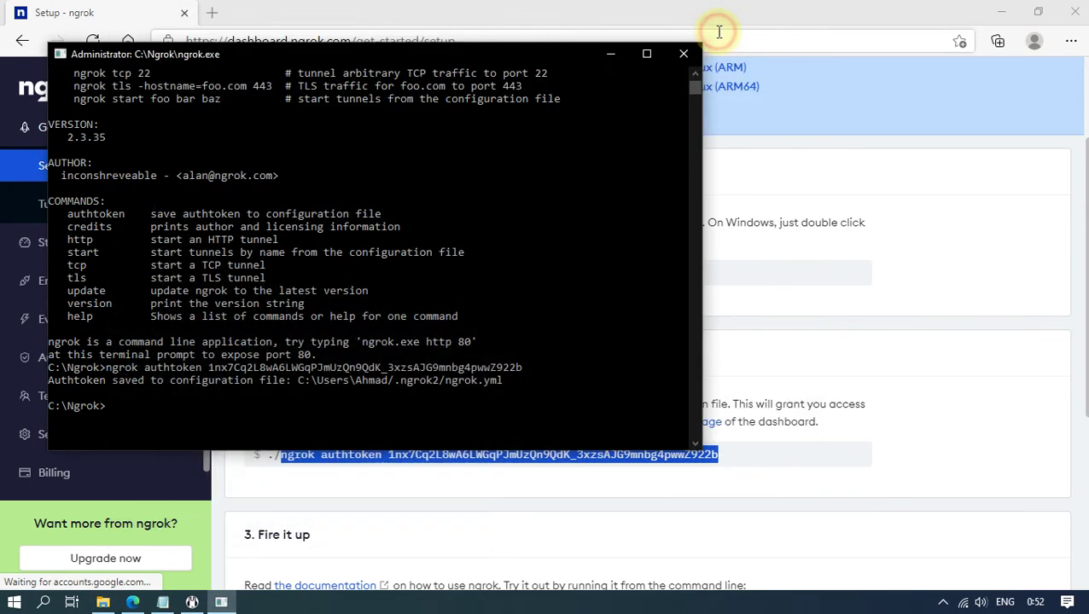
- Examine the tcp entry in ngrok's command list, marking the command name and its TCP tunnel description
{"action": "scroll", "coordinate": [573, 246], "scroll_direction": "down", "scroll_amount": 1}
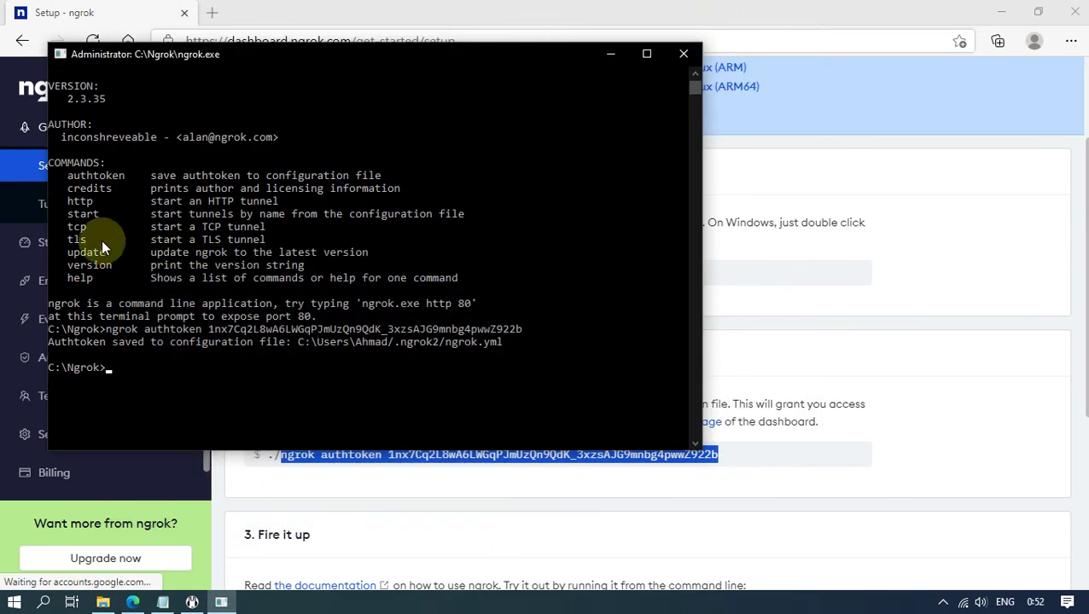
{"action": "left_click", "coordinate": [82, 228]}
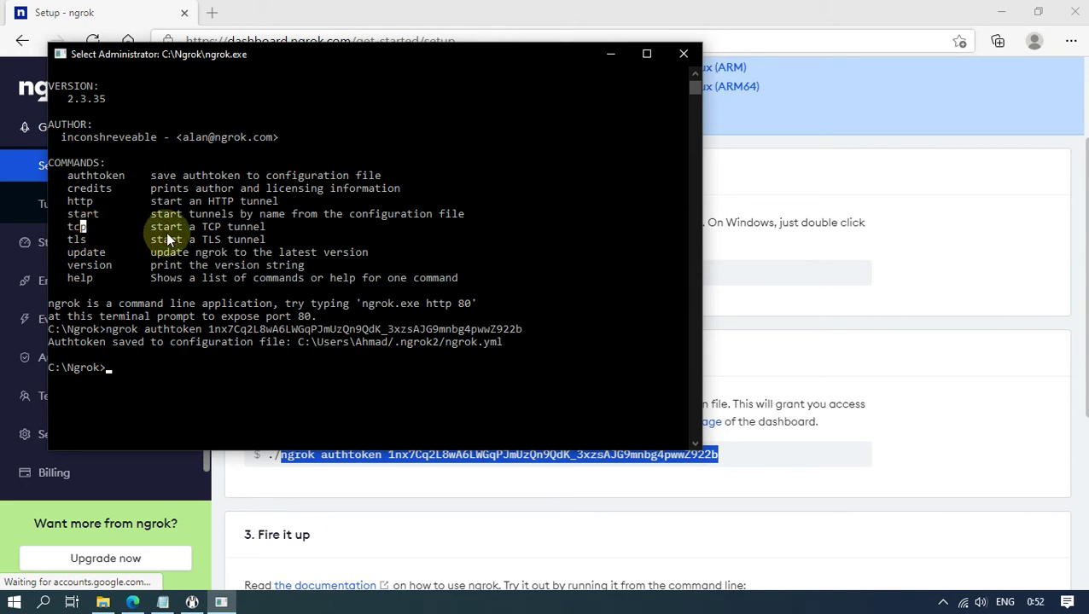
{"action": "left_click", "coordinate": [162, 239]}
{"action": "left_click", "coordinate": [209, 228]}
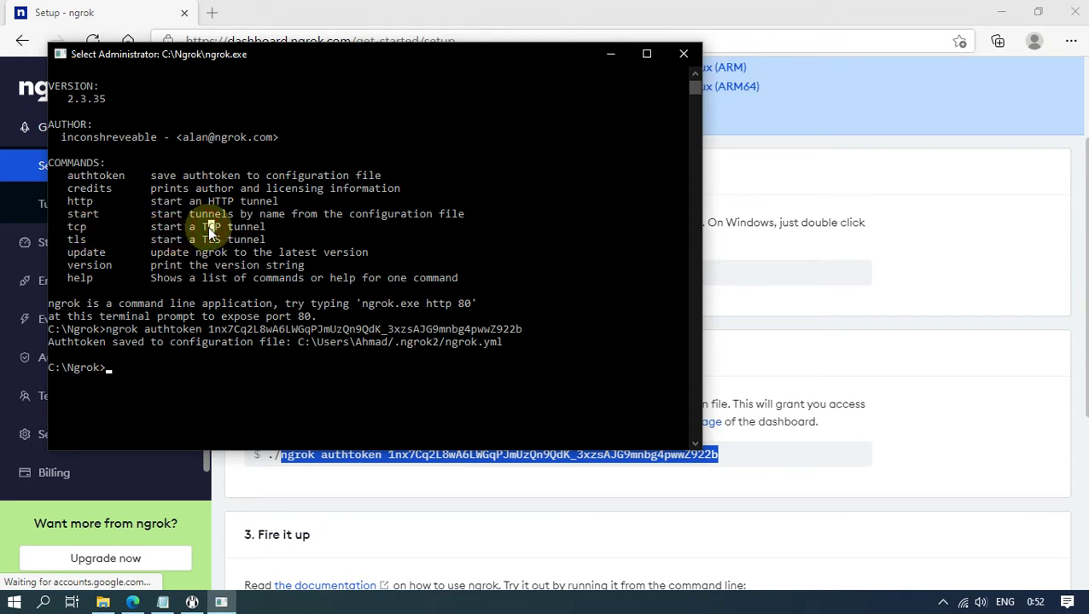
{"action": "left_click", "coordinate": [274, 231]}
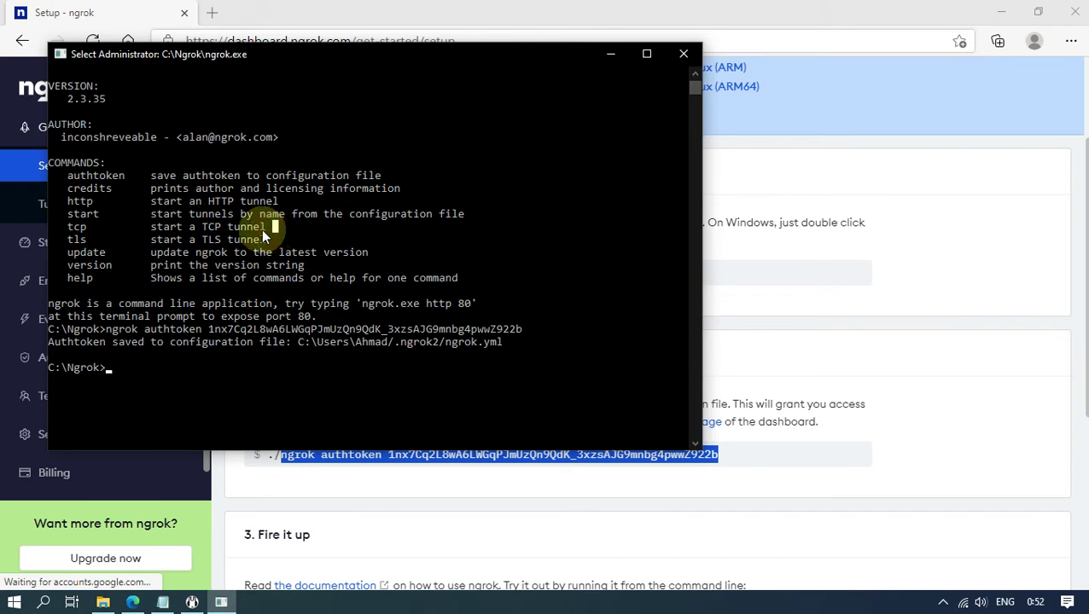
{"action": "left_click", "coordinate": [230, 228]}
{"action": "left_click", "coordinate": [263, 228]}
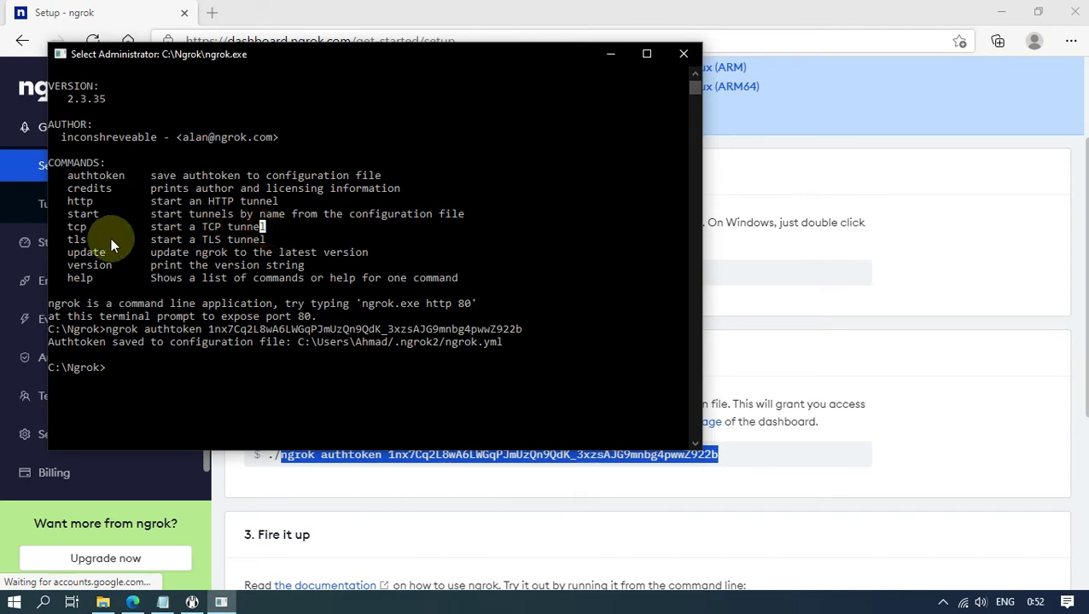
- Switch to Mumble and open the server information to look up the port the server uses
{"action": "left_click", "coordinate": [77, 229]}
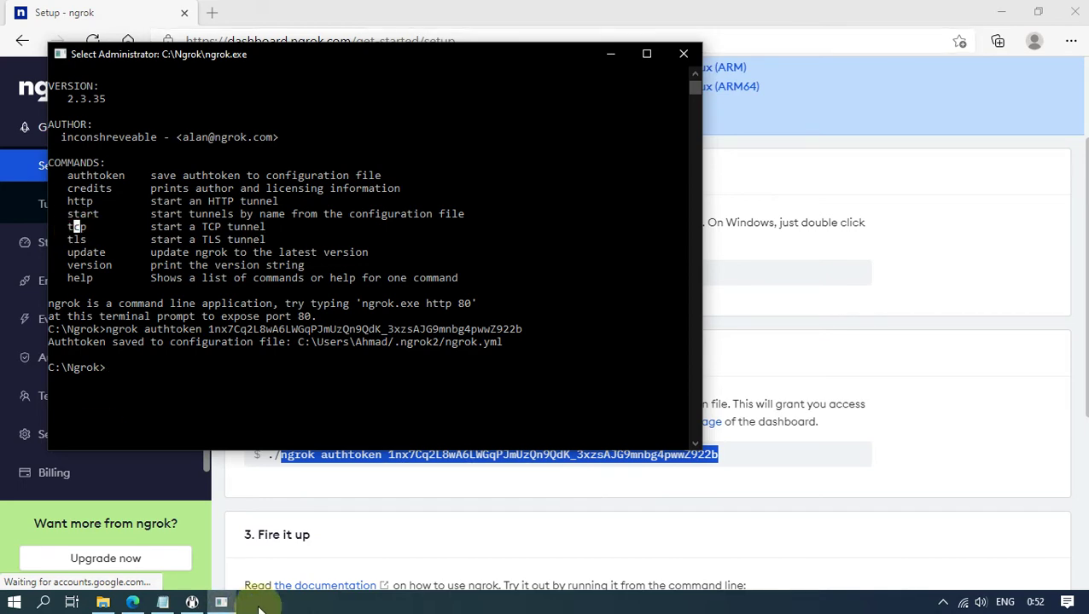
{"action": "left_click", "coordinate": [193, 602]}
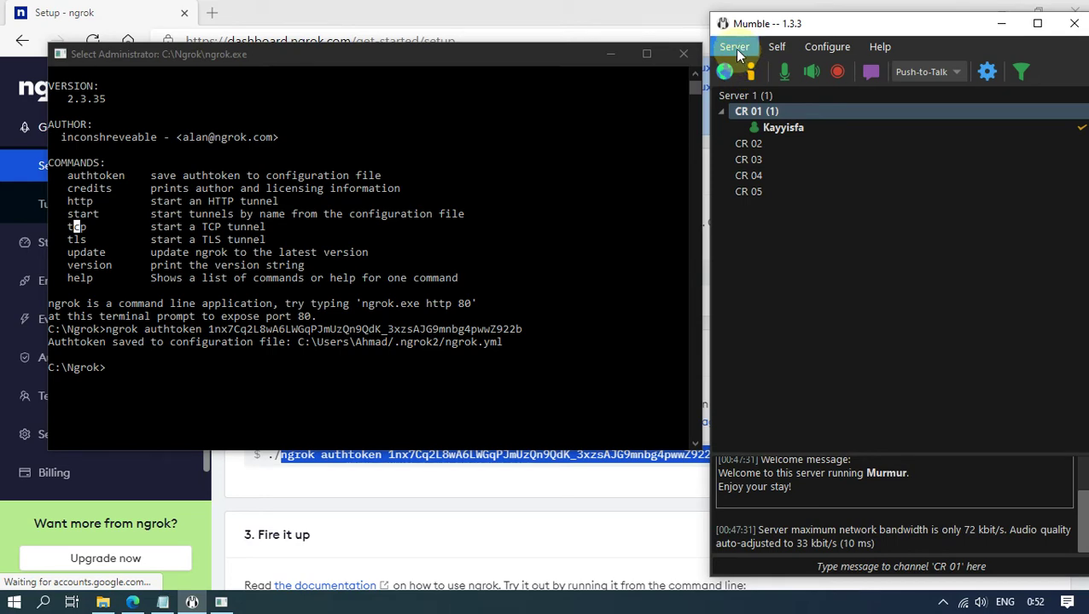
{"action": "left_click", "coordinate": [734, 50]}
{"action": "left_click", "coordinate": [760, 124]}
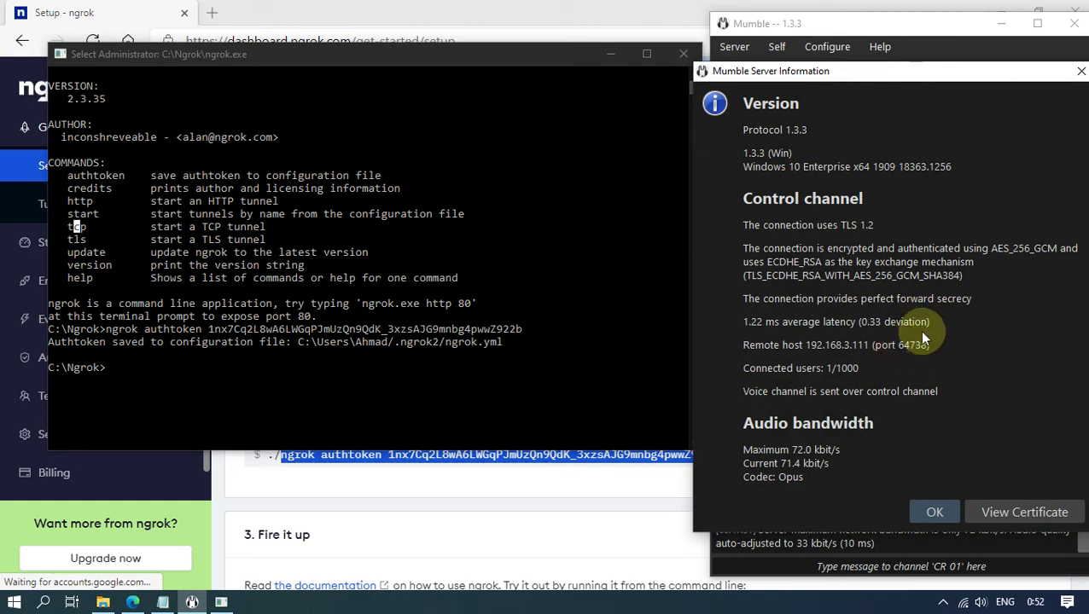
- Start an ngrok TCP tunnel to the Mumble server by running "ngrok tcp 64738" in the ngrok console
{"action": "left_click", "coordinate": [258, 374]}
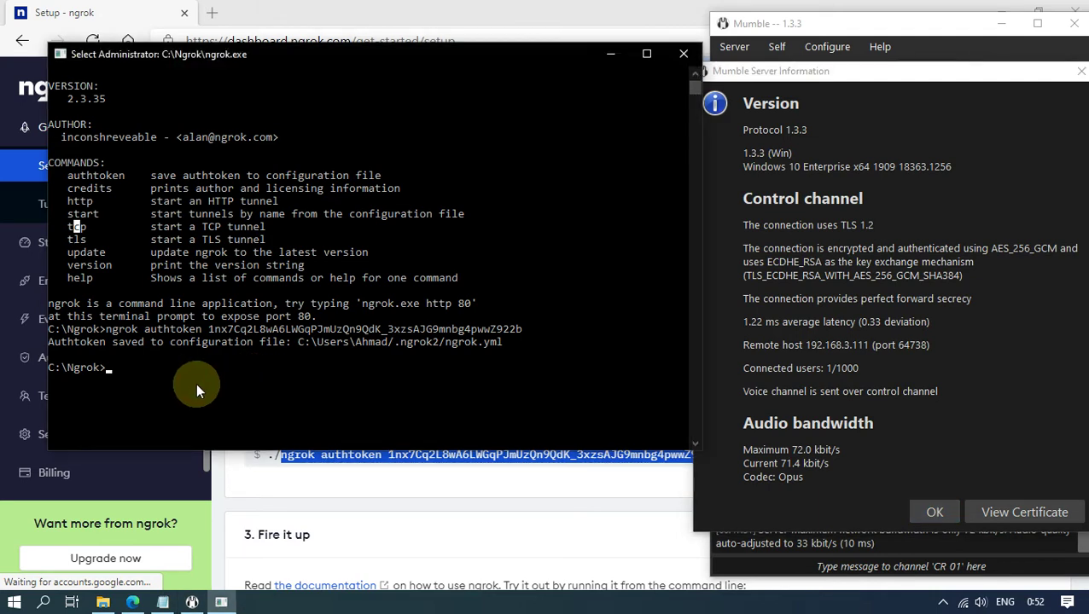
{"action": "type", "text": "ngrok"}
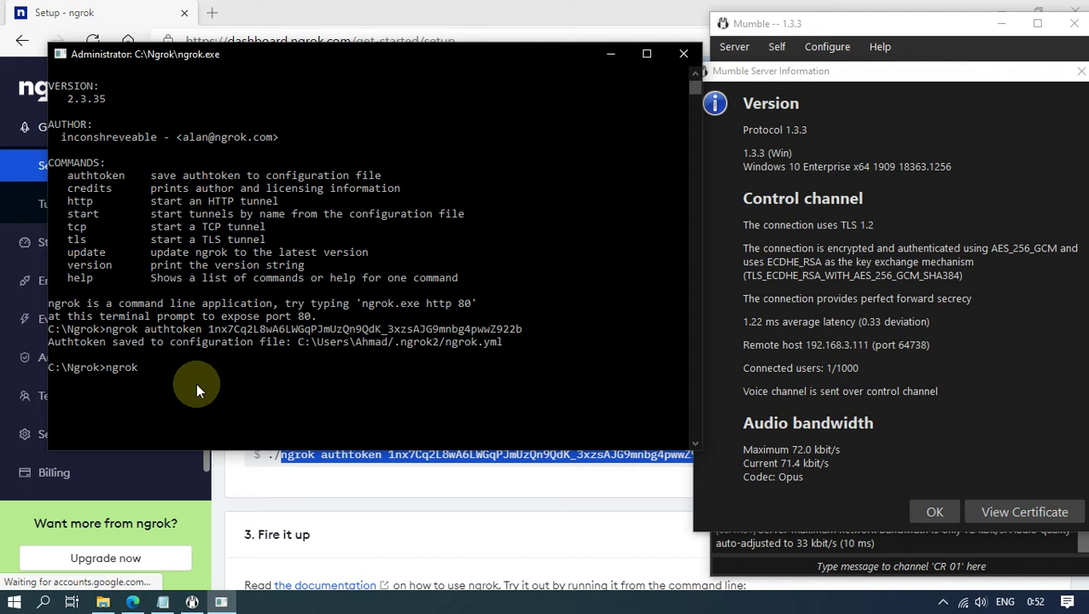
{"action": "type", "text": "tcp 64738"}
{"action": "key", "text": "Return"}
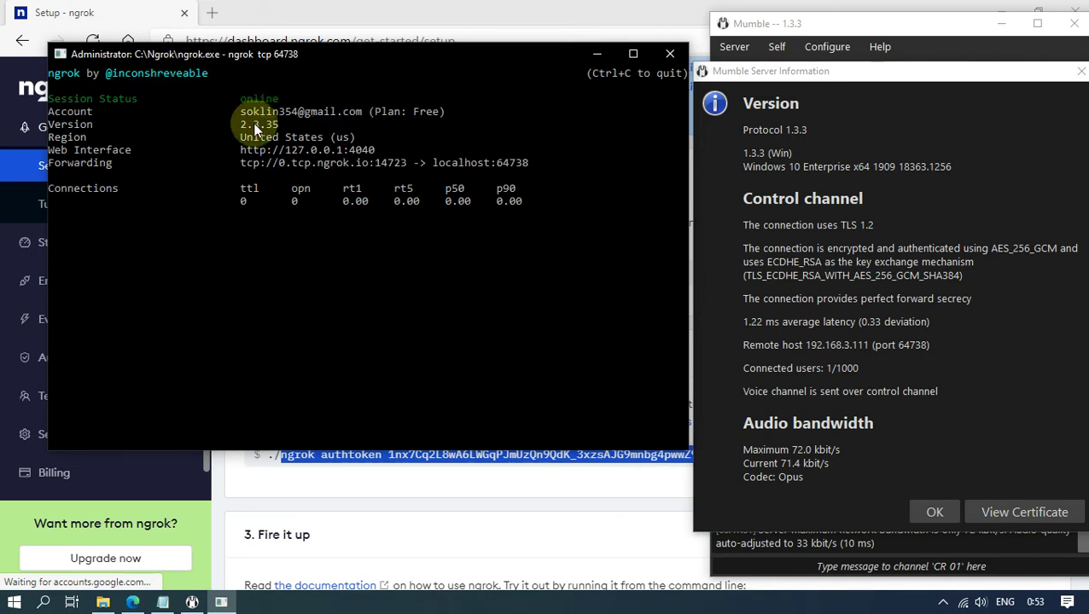
- Examine the tunnel's Forwarding line, marking the public host name, the public port and the local port
{"action": "left_click", "coordinate": [278, 164]}
{"action": "left_click_drag", "start_coordinate": [280, 168], "coordinate": [367, 170]}
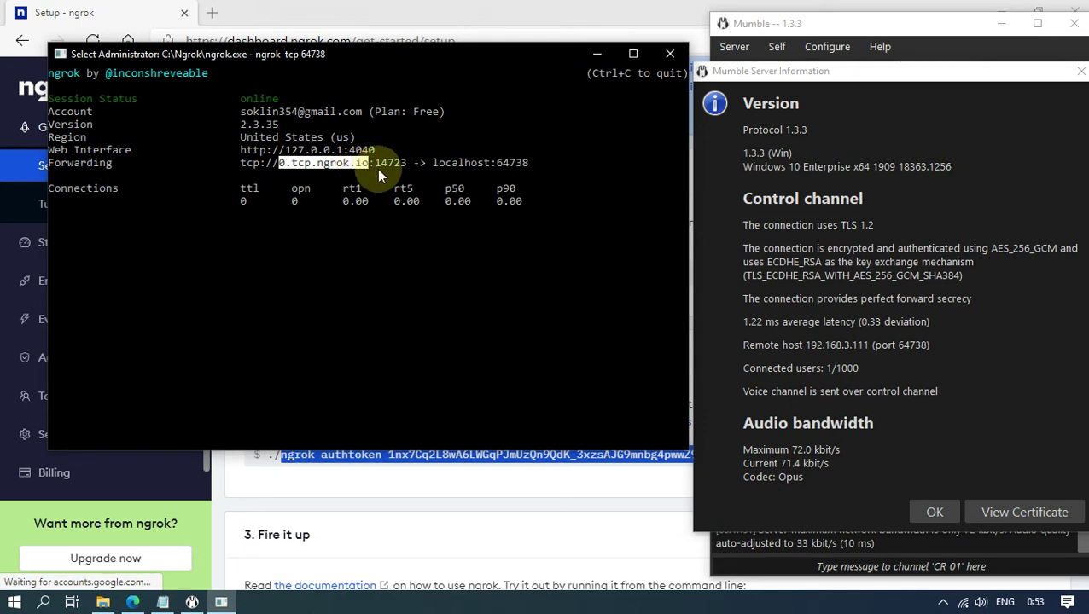
{"action": "left_click", "coordinate": [378, 163]}
{"action": "left_click_drag", "start_coordinate": [399, 167], "coordinate": [427, 171]}
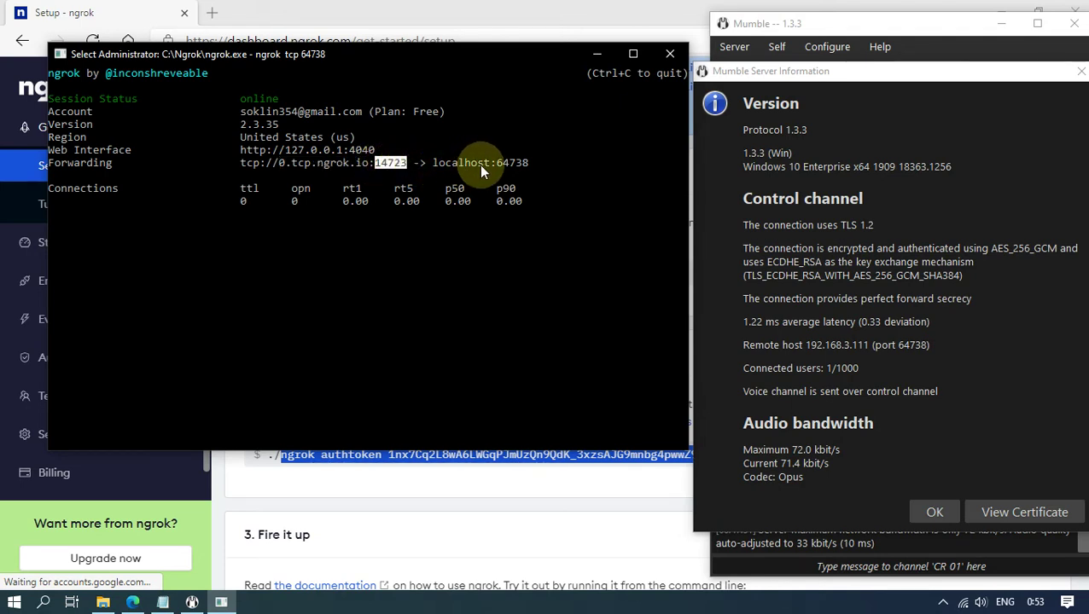
{"action": "left_click_drag", "start_coordinate": [490, 162], "coordinate": [530, 161]}
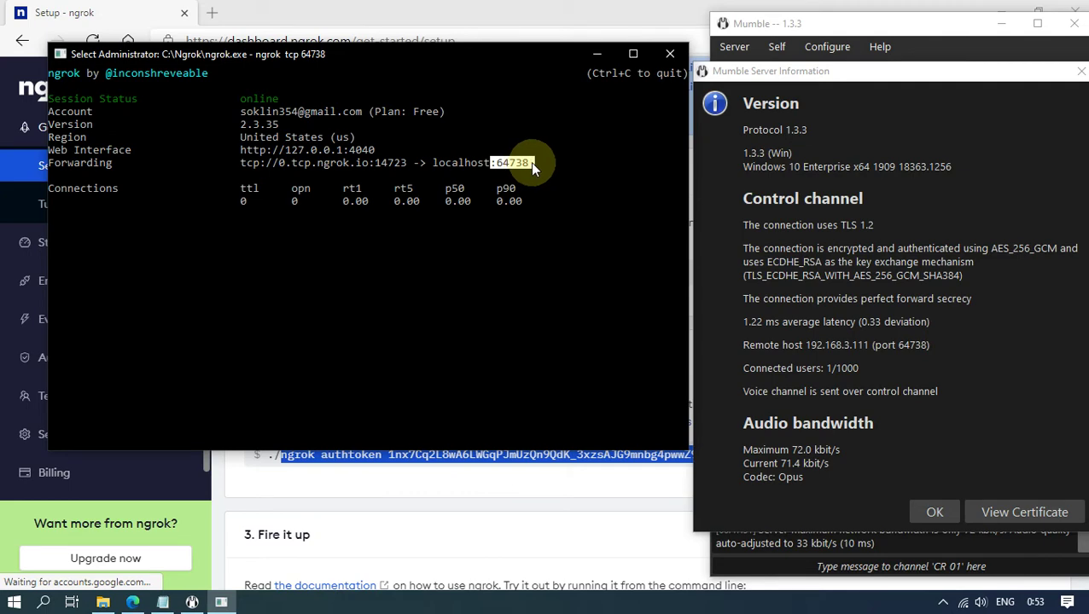
- Close the Mumble server information and disconnect from the current local server
{"action": "left_click", "coordinate": [937, 512]}
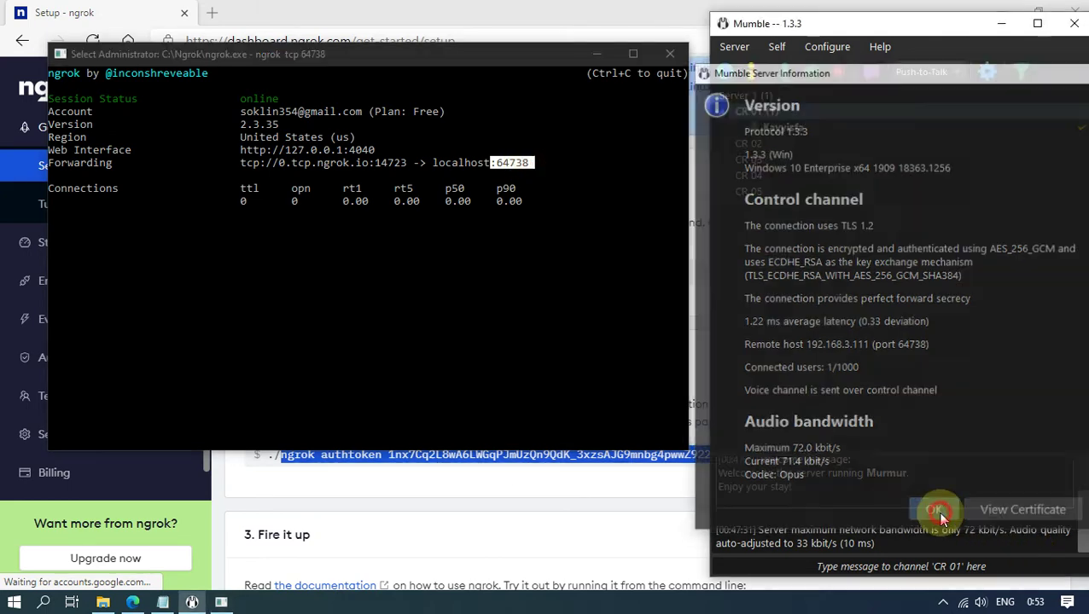
{"action": "left_click", "coordinate": [733, 46]}
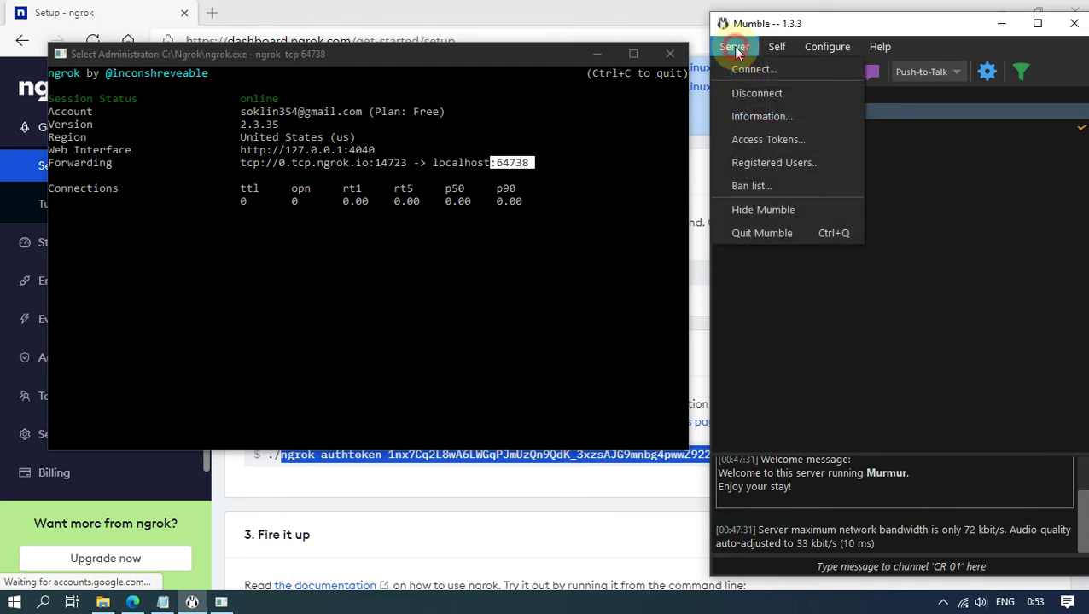
{"action": "left_click", "coordinate": [752, 89]}
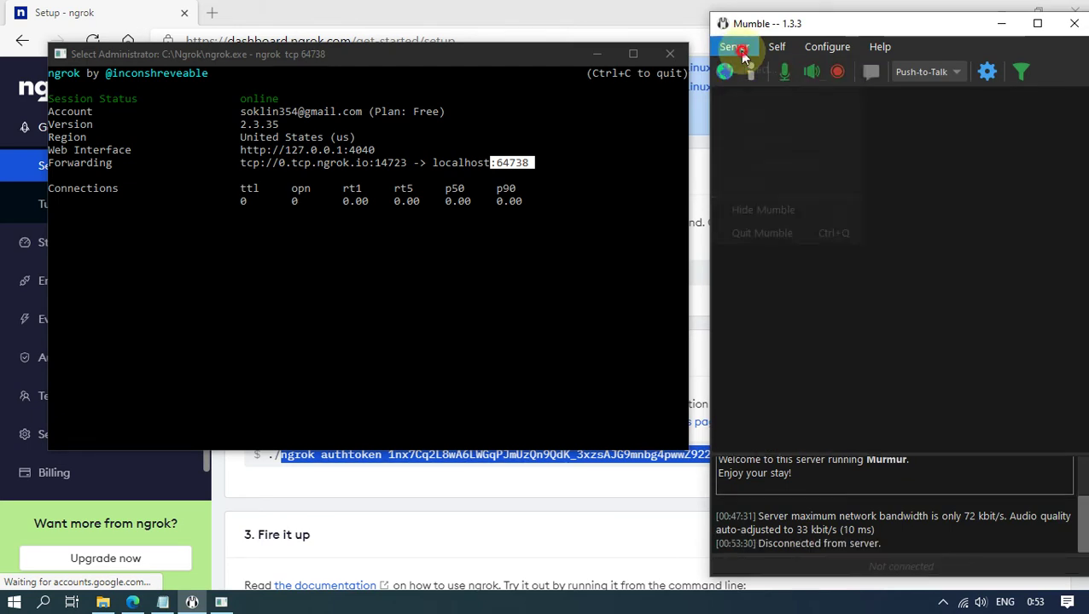
{"action": "left_click", "coordinate": [736, 48]}
{"action": "left_click", "coordinate": [749, 69]}
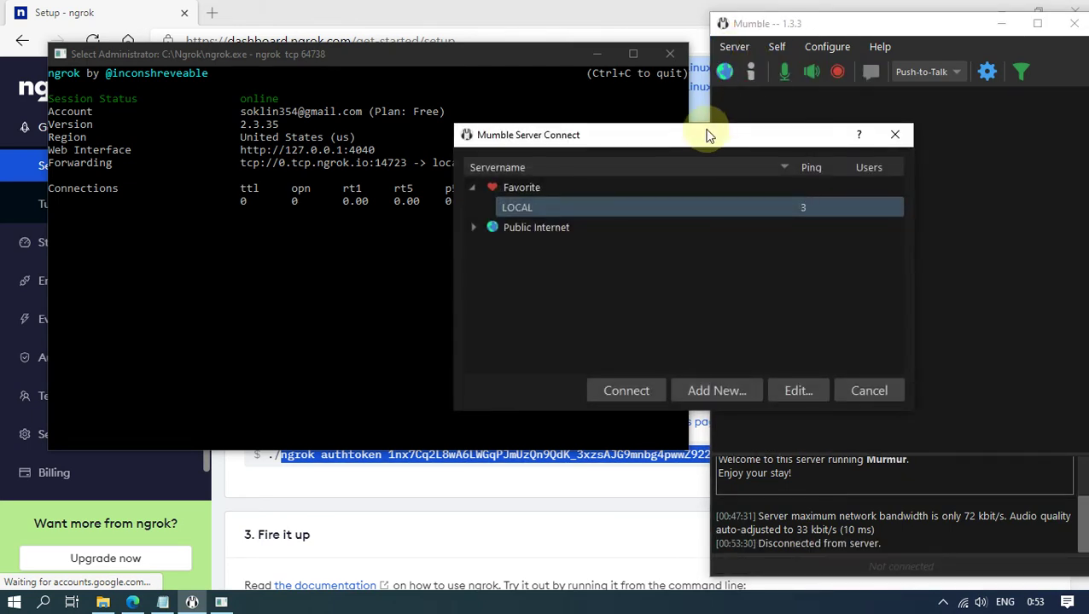
{"action": "left_click_drag", "start_coordinate": [706, 138], "coordinate": [920, 85]}
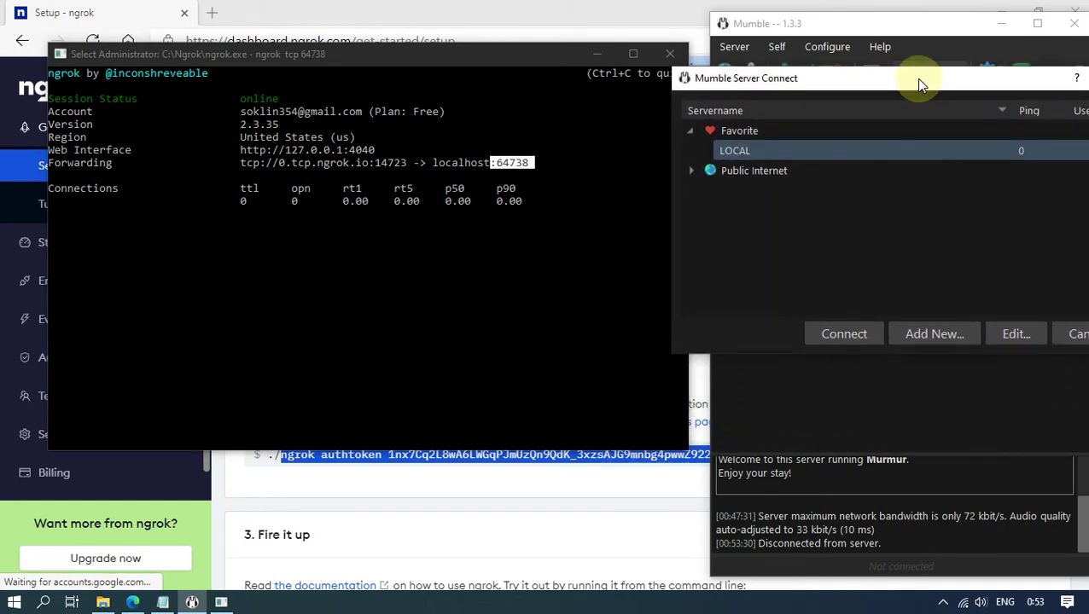
{"action": "left_click", "coordinate": [922, 335]}
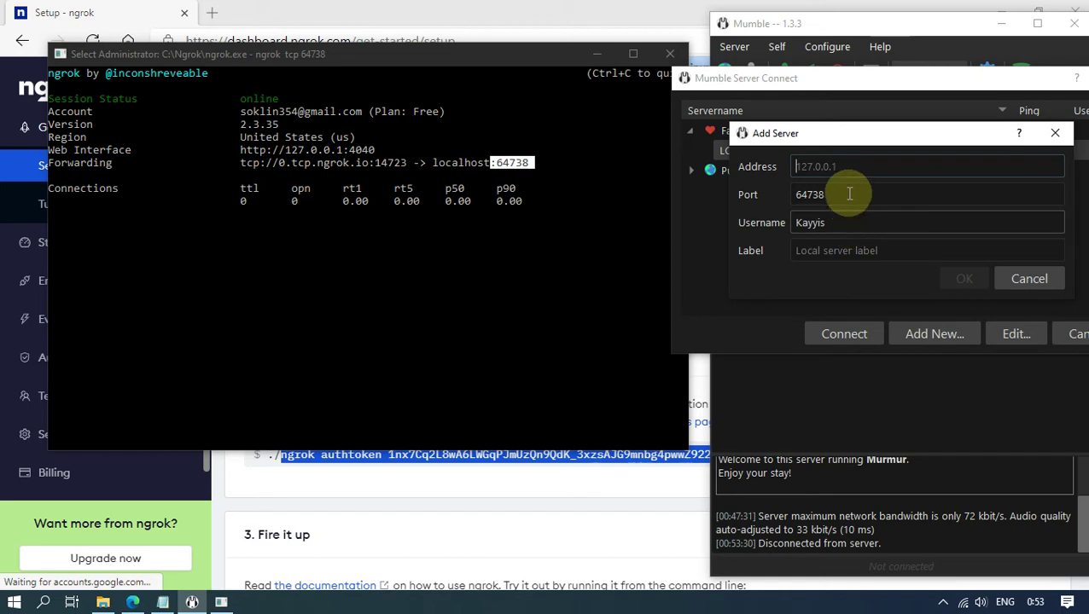
{"action": "left_click", "coordinate": [837, 166]}
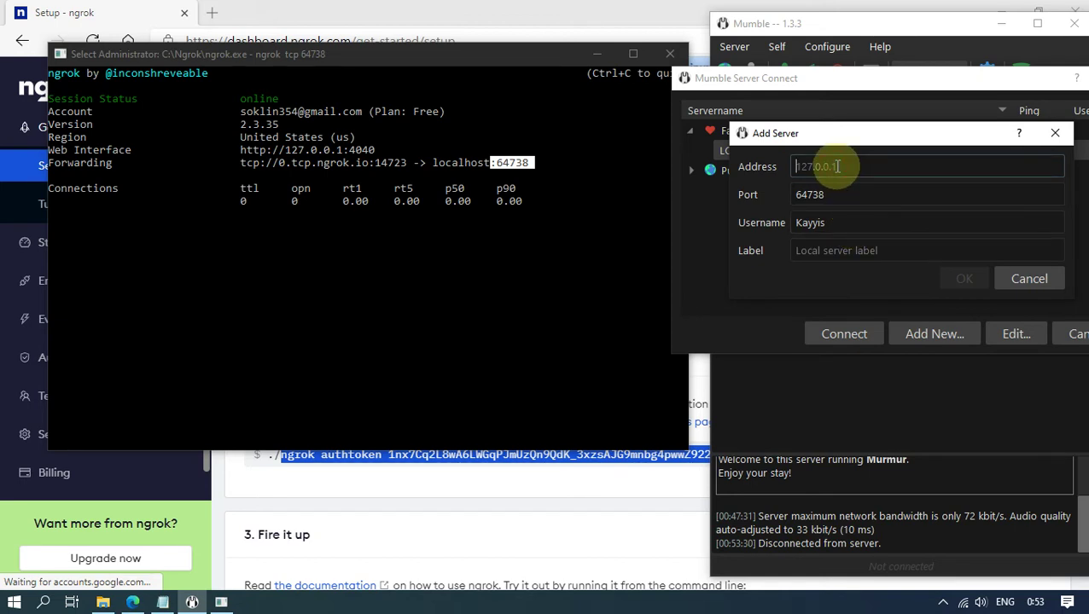
{"action": "left_click", "coordinate": [284, 165]}
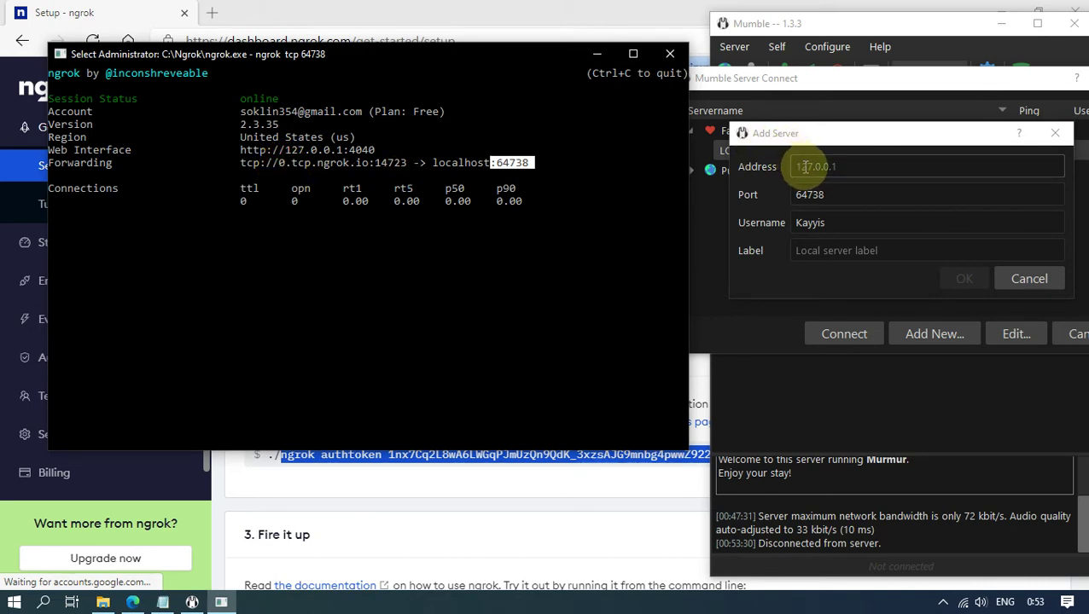
{"action": "key", "text": "ctrl+c"}
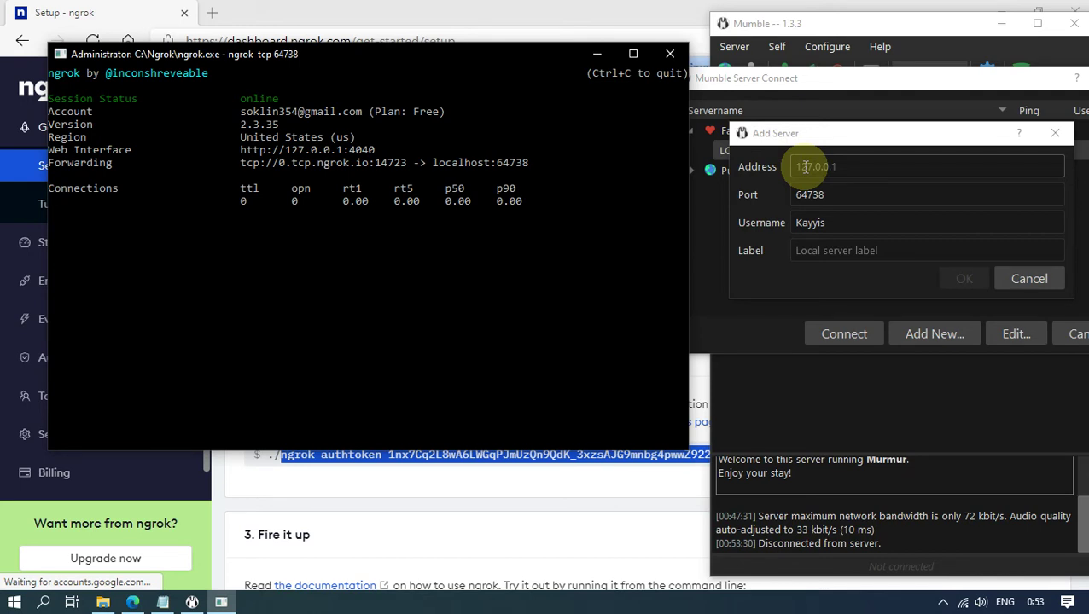
{"action": "left_click", "coordinate": [804, 167]}
{"action": "type", "text": "o"}
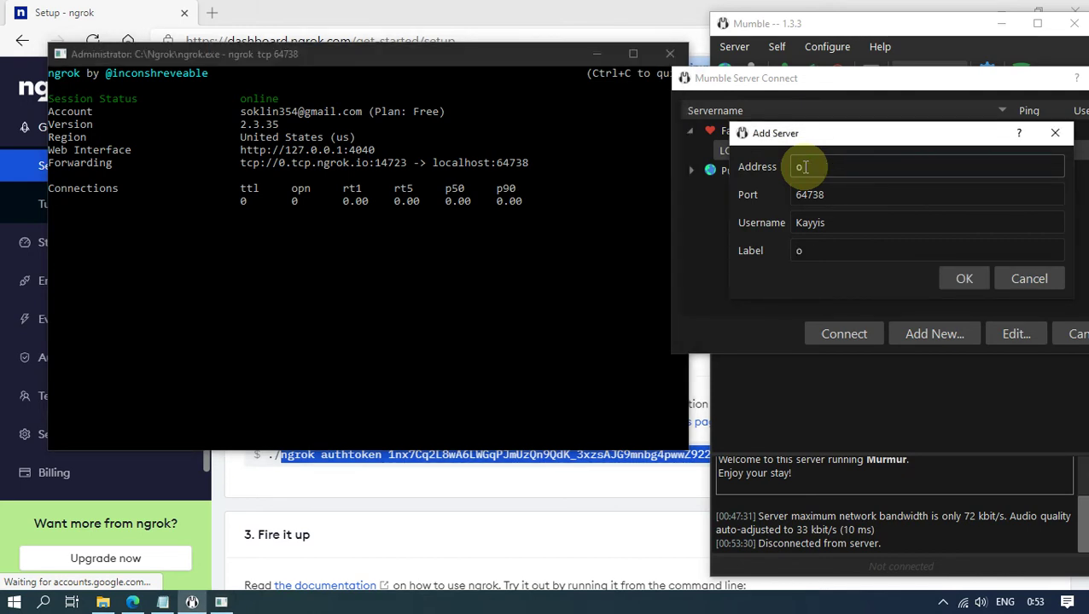
{"action": "key", "text": "BackSpace"}
{"action": "type", "text": "0.tcp.ngrok.io"}
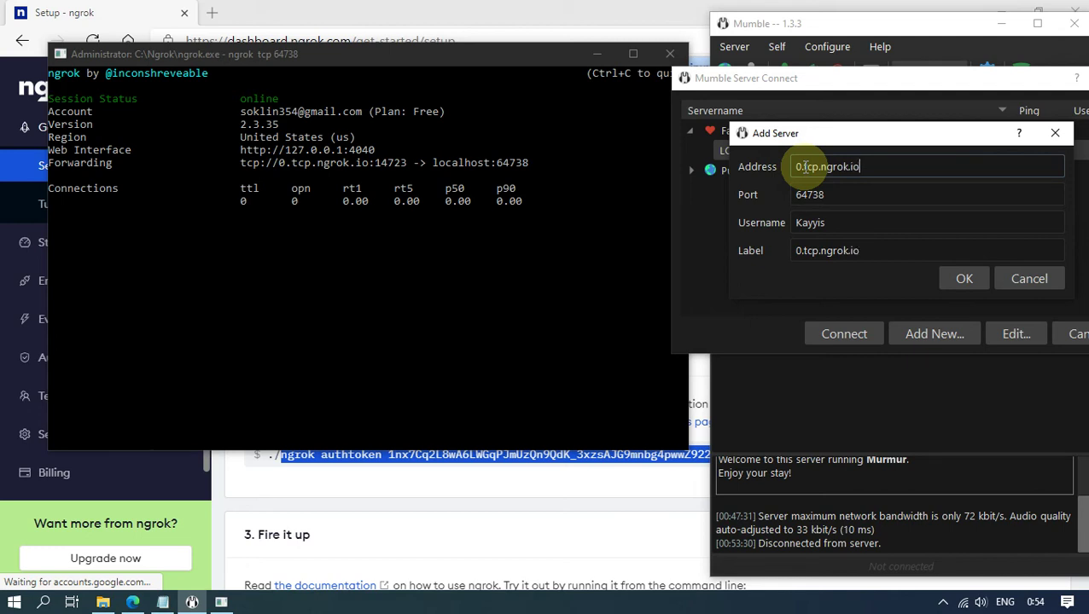
- Set the new server's port to 14723, complete the username, and save the entry
{"action": "left_click", "coordinate": [864, 196]}
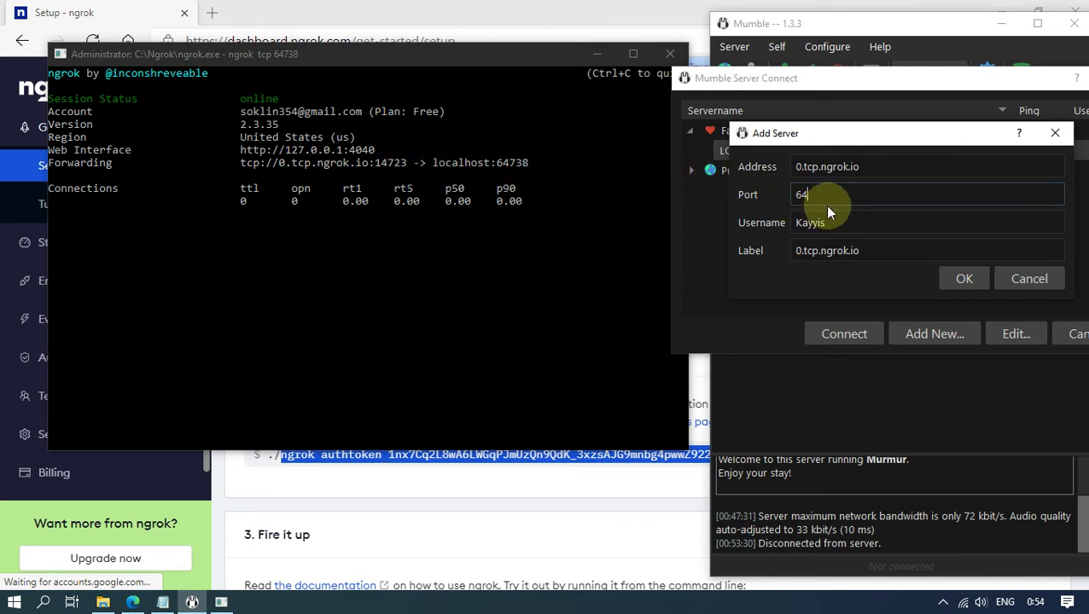
{"action": "key", "text": "BackSpace"}
{"action": "left_click", "coordinate": [841, 223]}
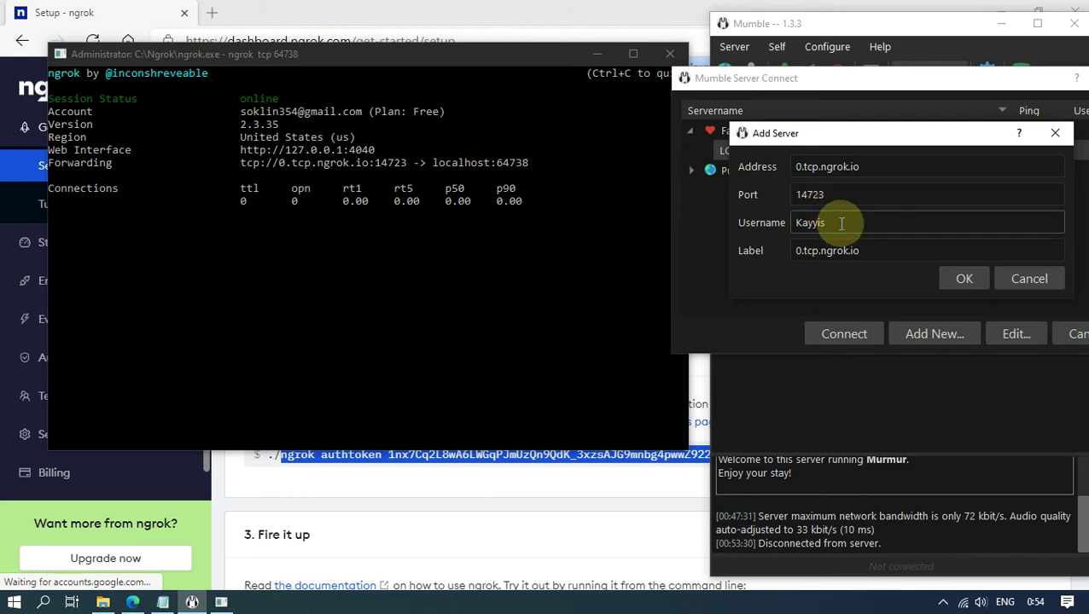
{"action": "type", "text": "fa"}
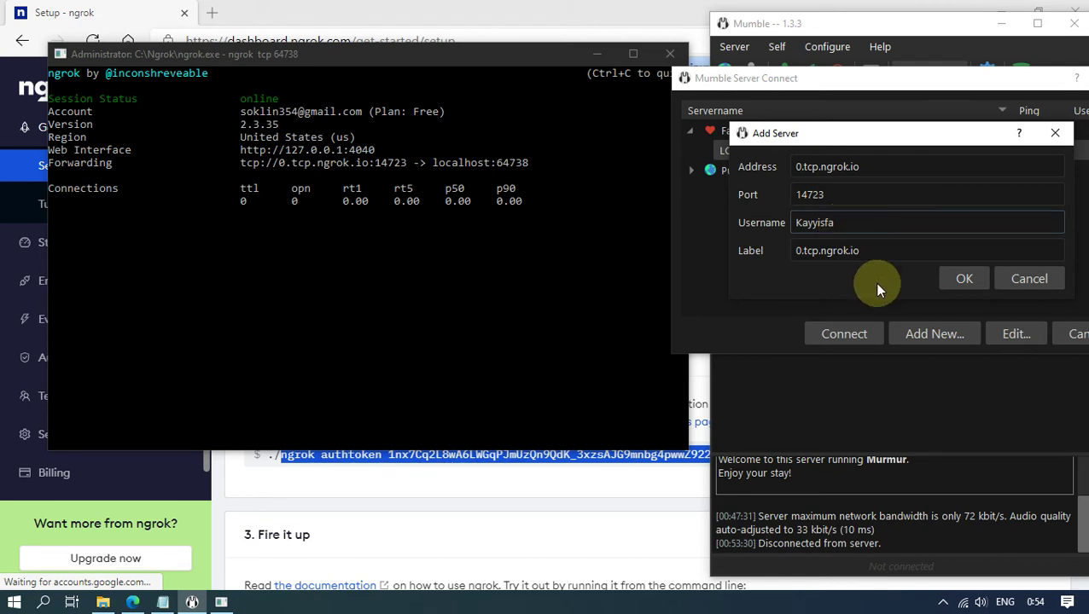
{"action": "left_click", "coordinate": [964, 282]}
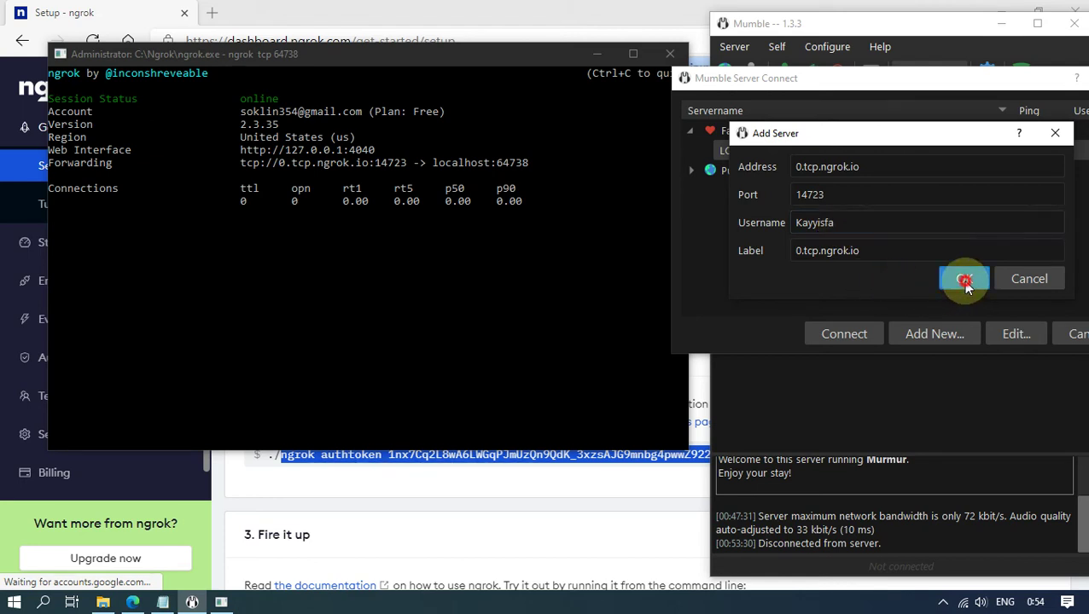
- Connect to the 0.tcp.ngrok.io favorite and accept its self-signed server certificate
{"action": "left_click", "coordinate": [764, 174]}
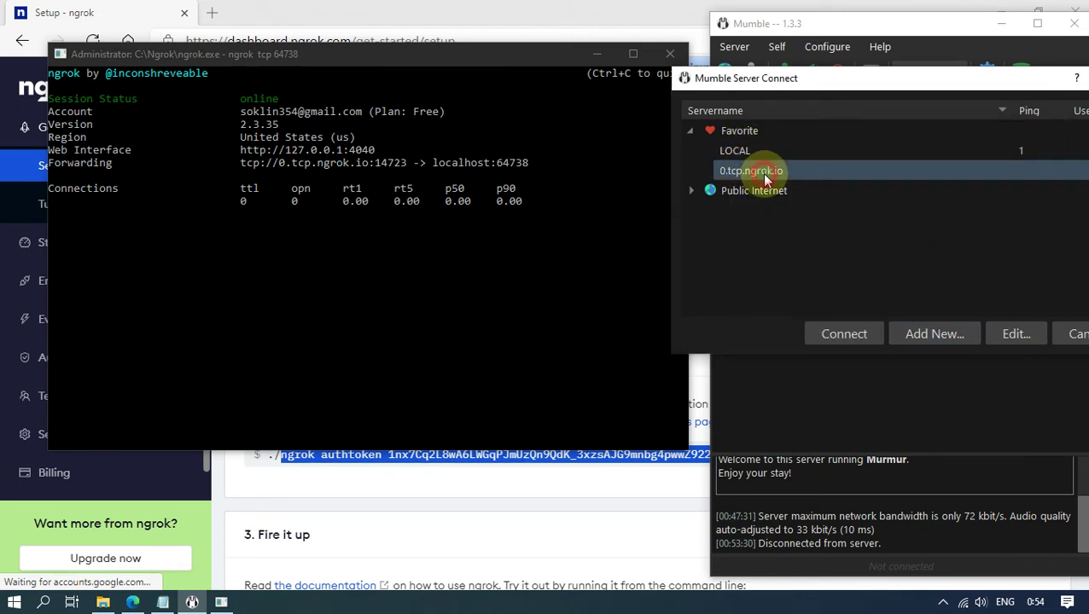
{"action": "left_click", "coordinate": [844, 332]}
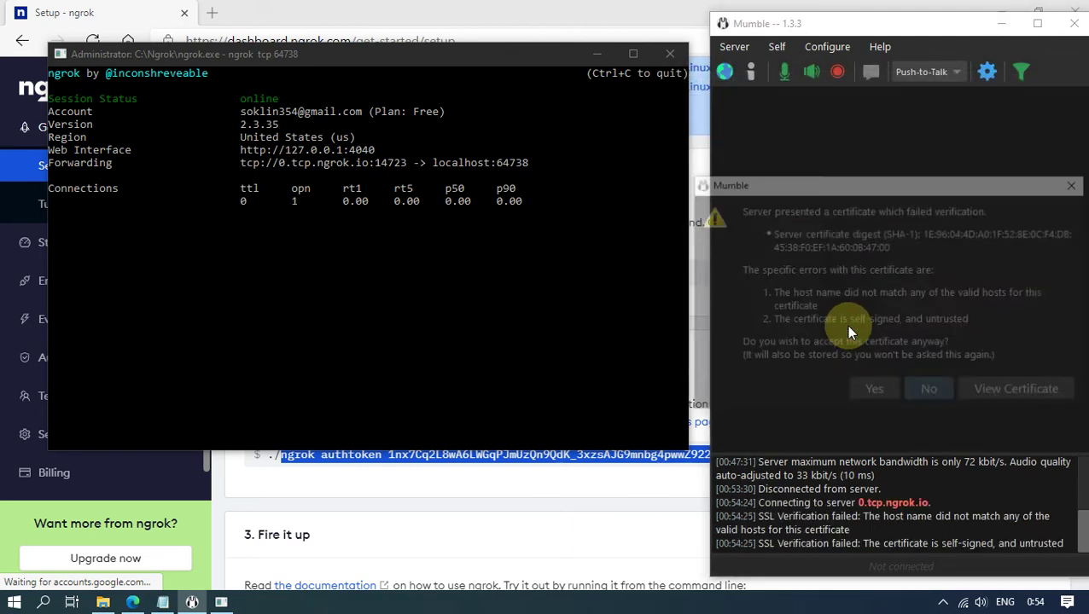
{"action": "left_click", "coordinate": [875, 391]}
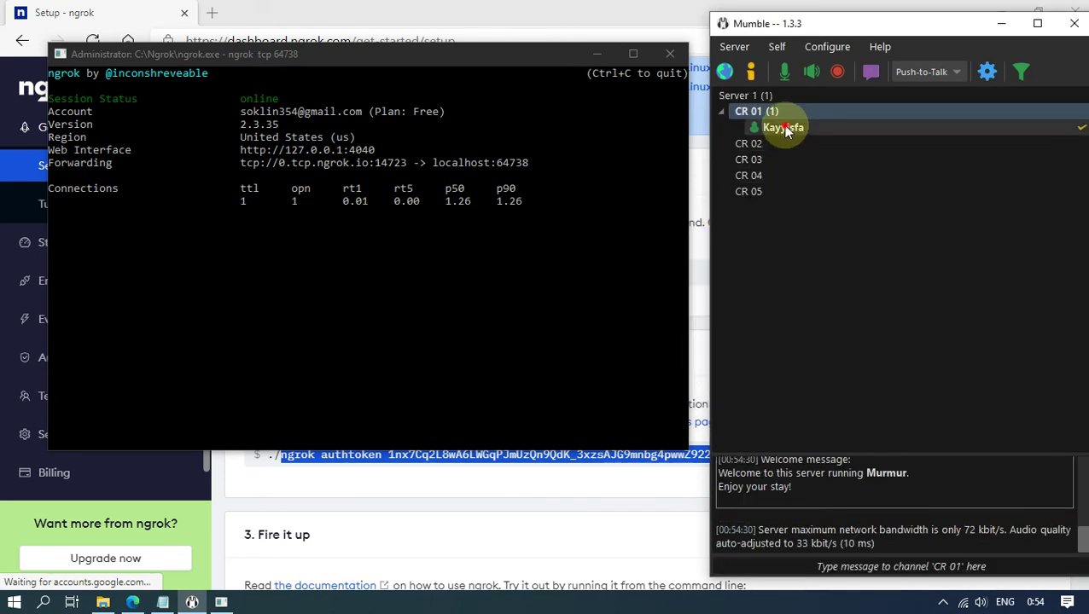
- Check the users connected to channel CR 01 in Mumble alongside the running ngrok tunnel session
{"action": "left_click", "coordinate": [785, 128]}
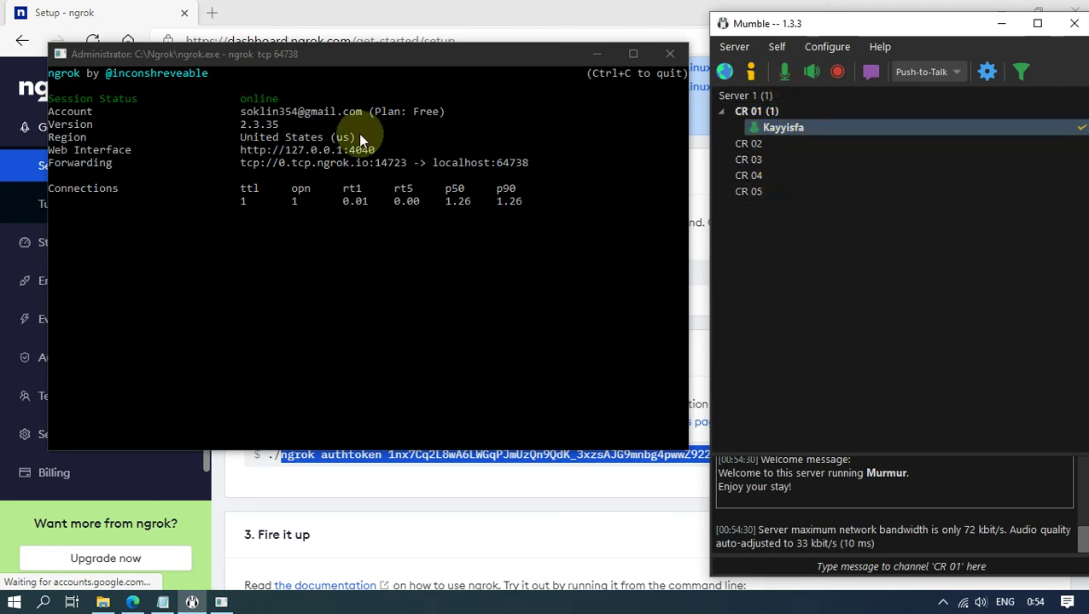
{"action": "left_click", "coordinate": [307, 171]}
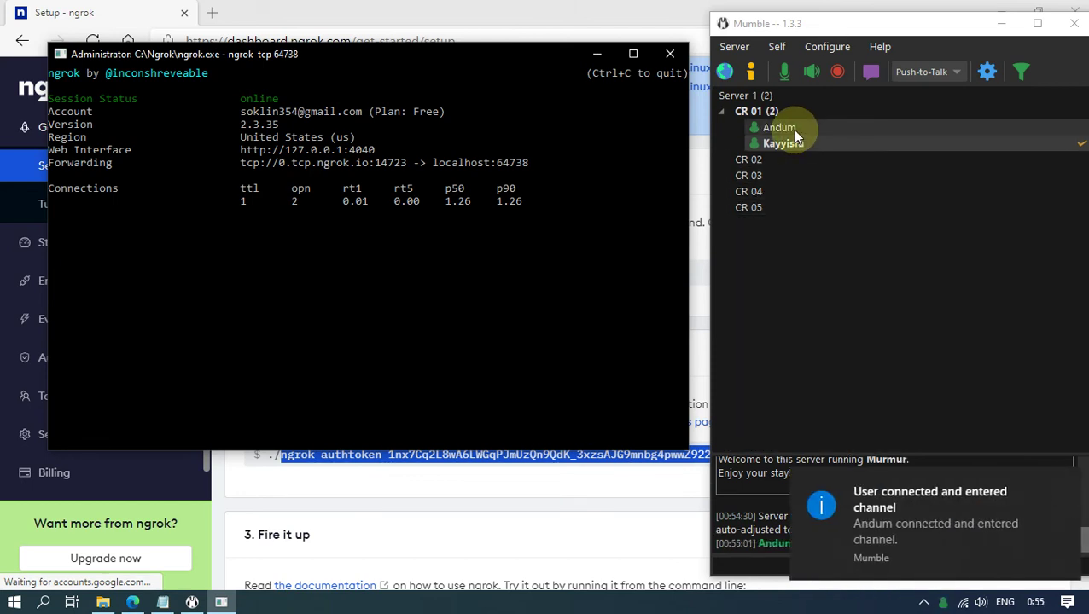
{"action": "left_click", "coordinate": [802, 128]}
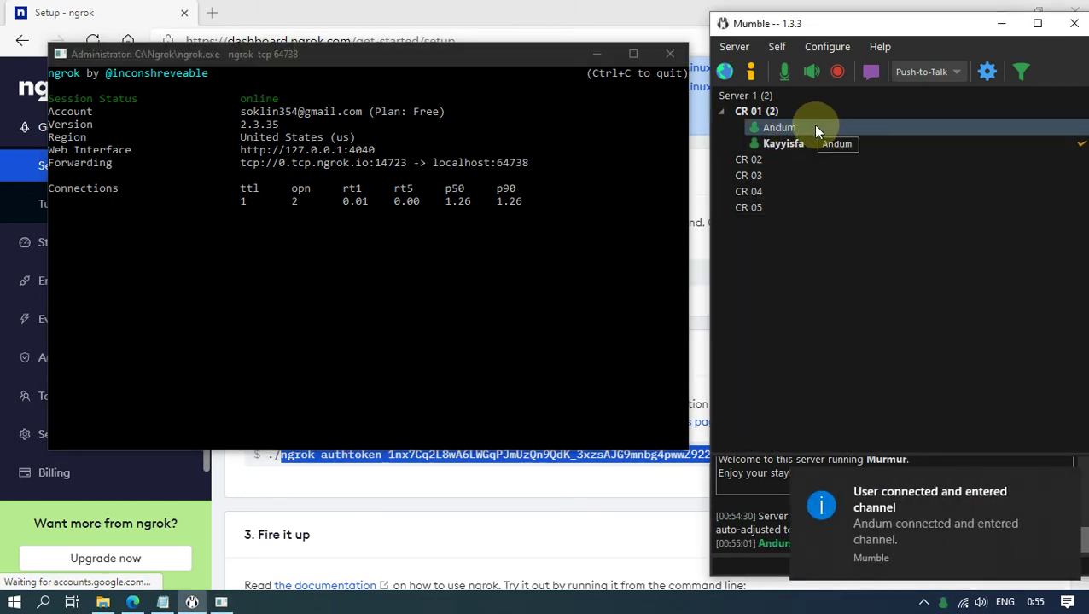
{"action": "left_click", "coordinate": [804, 147]}
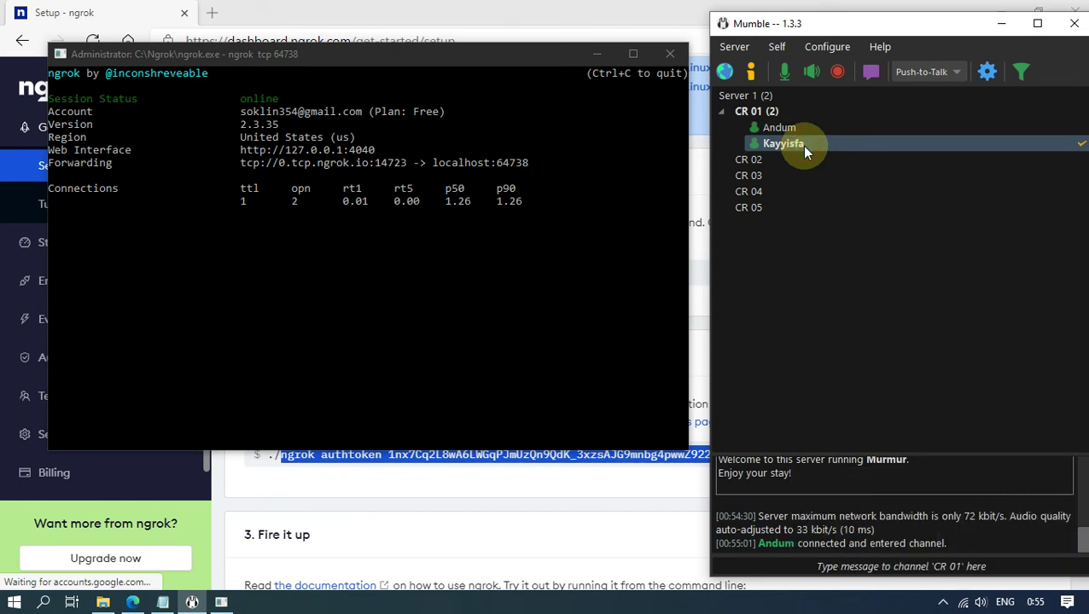
- Review the public address and port in the ngrok Forwarding line that other Mumble clients must use
{"action": "left_click", "coordinate": [383, 158]}
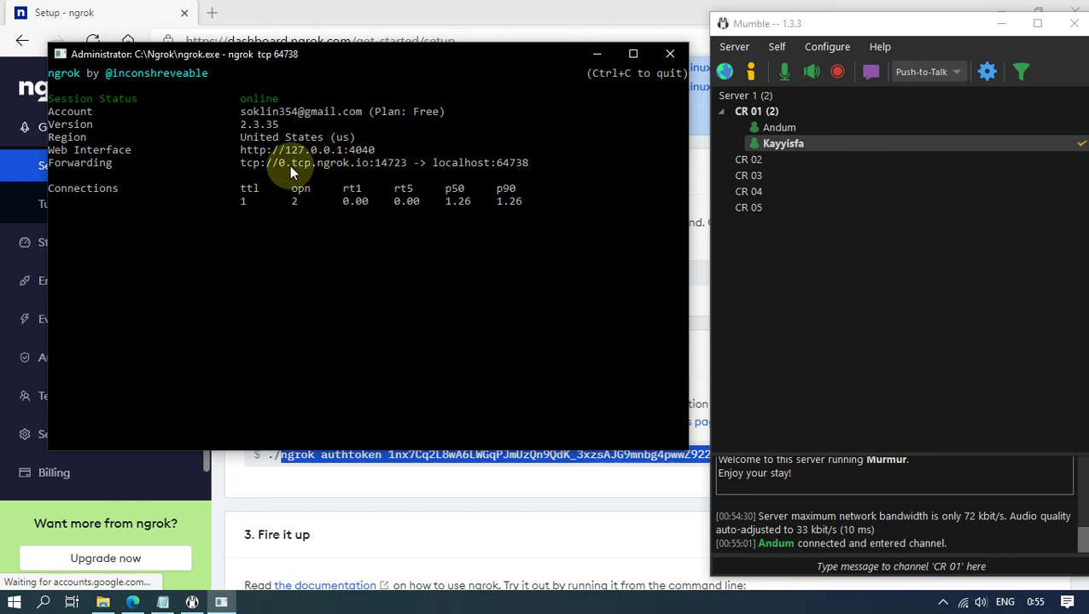
{"action": "left_click_drag", "start_coordinate": [284, 164], "coordinate": [348, 172]}
{"action": "left_click", "coordinate": [348, 172]}
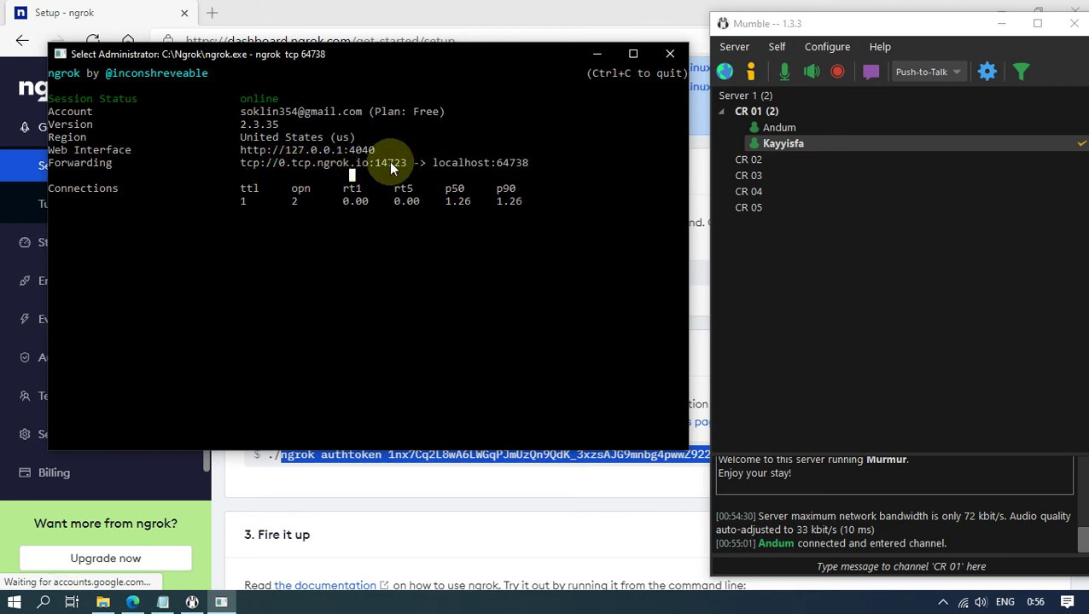
{"action": "left_click_drag", "start_coordinate": [398, 166], "coordinate": [408, 173]}
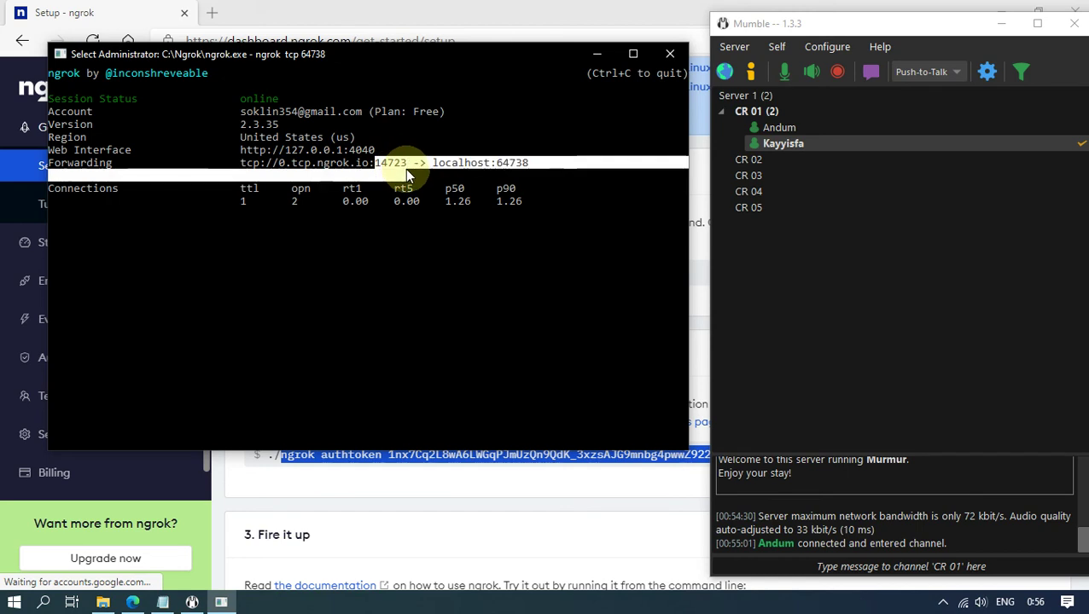
{"action": "left_click", "coordinate": [422, 222]}
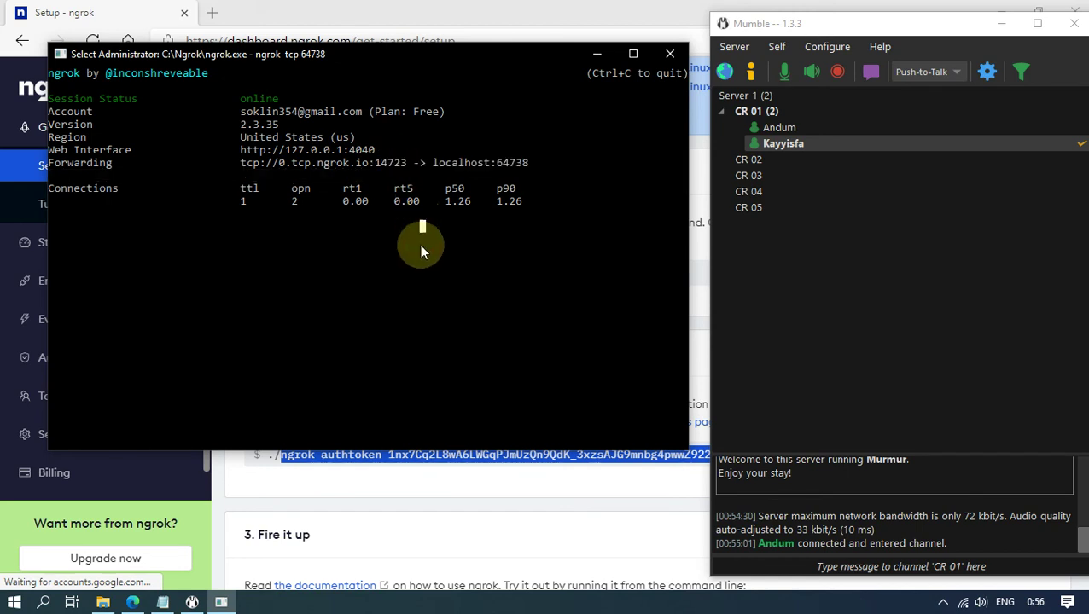
- Minimize the ngrok console, open the list of online tunnels on the ngrok dashboard, and refresh it
{"action": "left_click", "coordinate": [423, 272]}
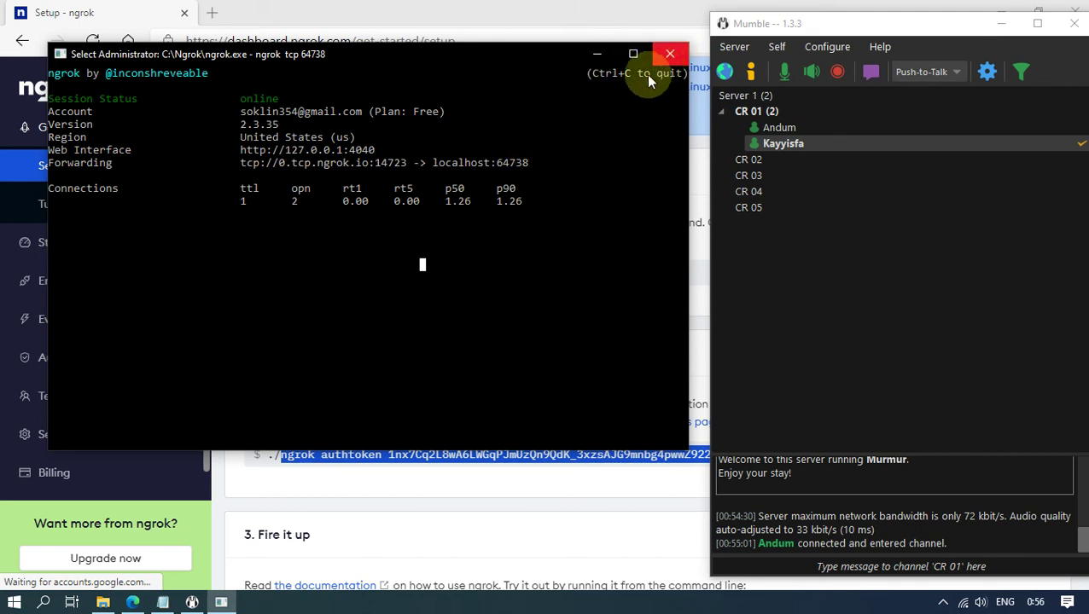
{"action": "left_click", "coordinate": [500, 256]}
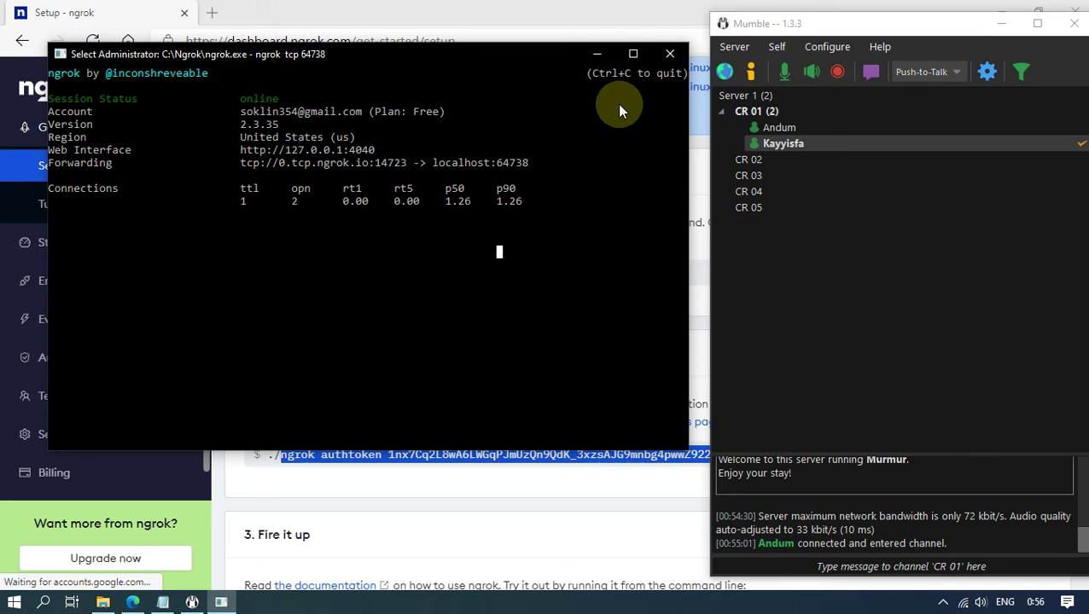
{"action": "left_click", "coordinate": [598, 54]}
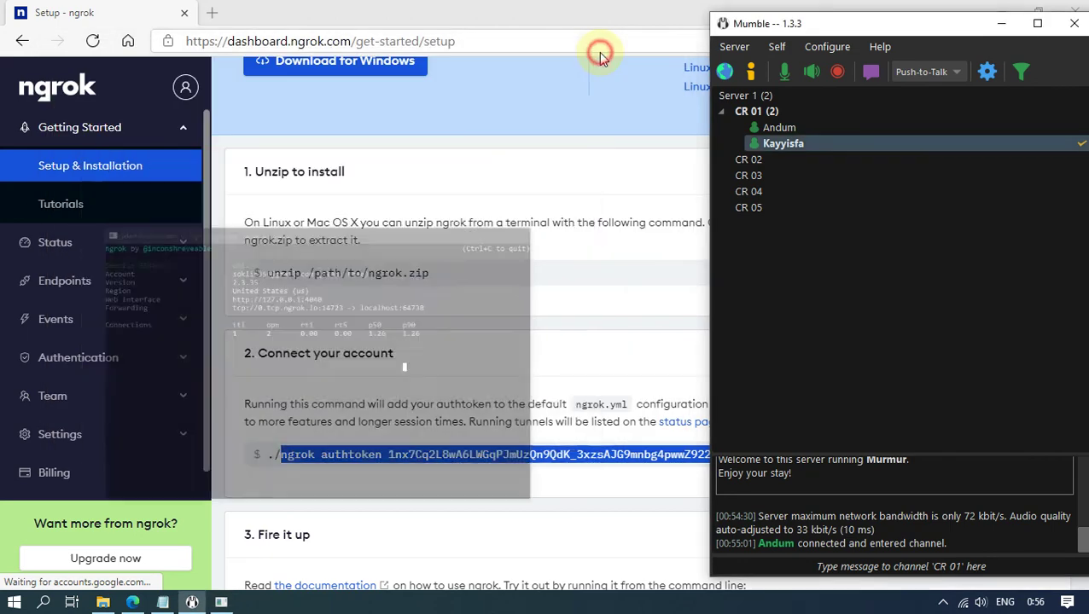
{"action": "left_click", "coordinate": [56, 245]}
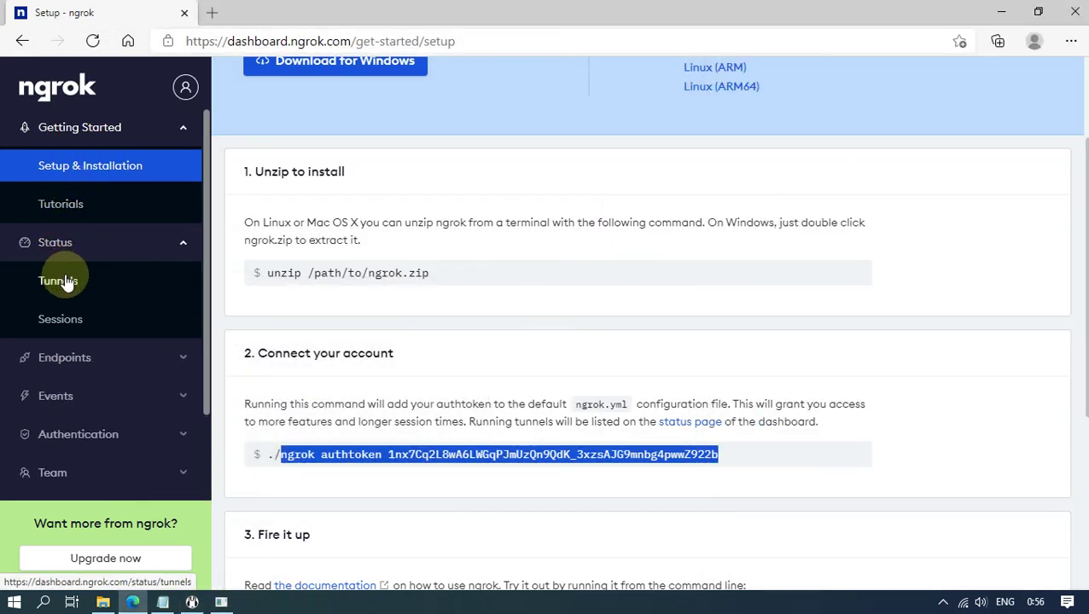
{"action": "left_click", "coordinate": [64, 282]}
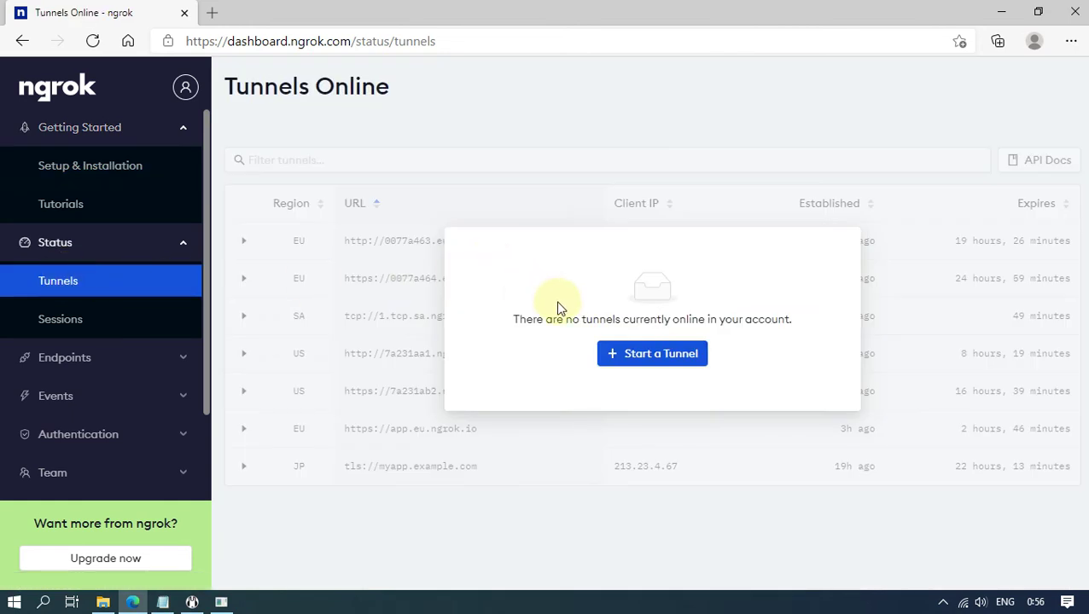
{"action": "left_click", "coordinate": [94, 42]}
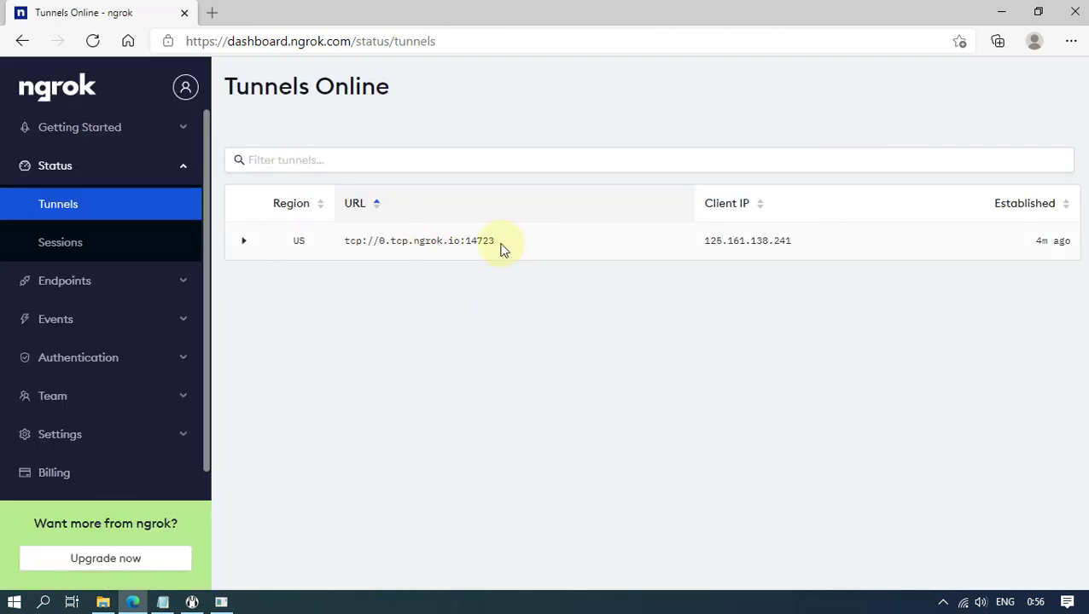
- Compare the tunnel's public address and port on the dashboard with the Forwarding line in the ngrok console
{"action": "left_click_drag", "start_coordinate": [497, 244], "coordinate": [381, 245]}
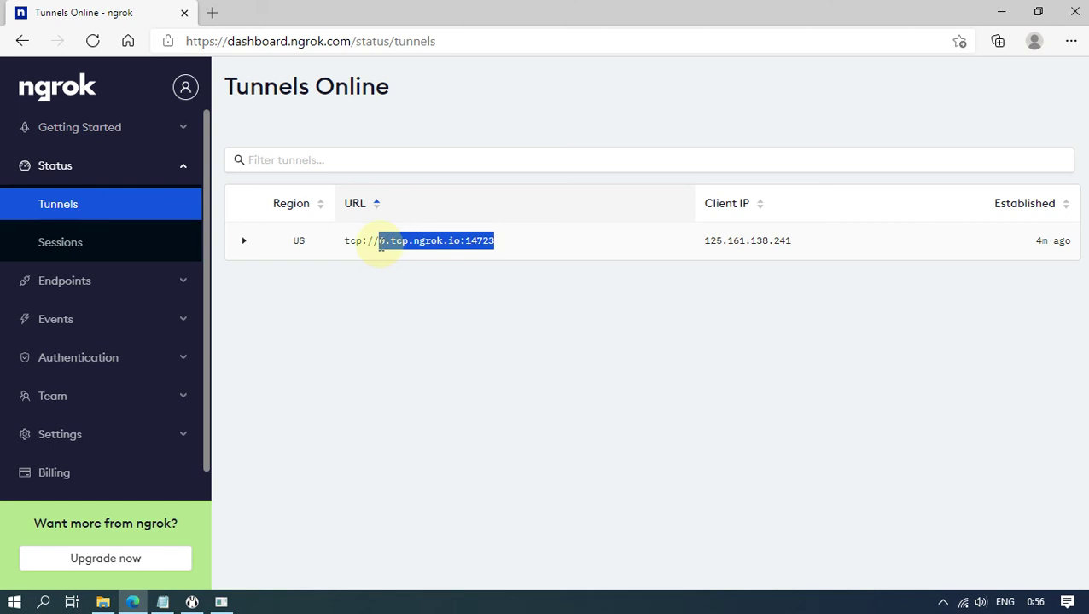
{"action": "left_click", "coordinate": [407, 289]}
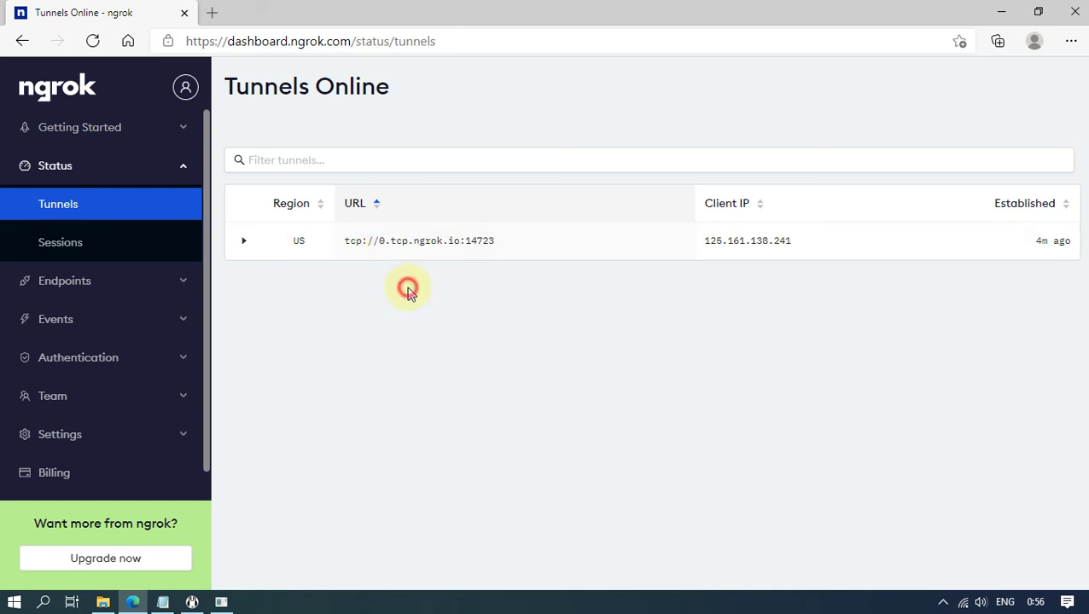
{"action": "left_click", "coordinate": [222, 602]}
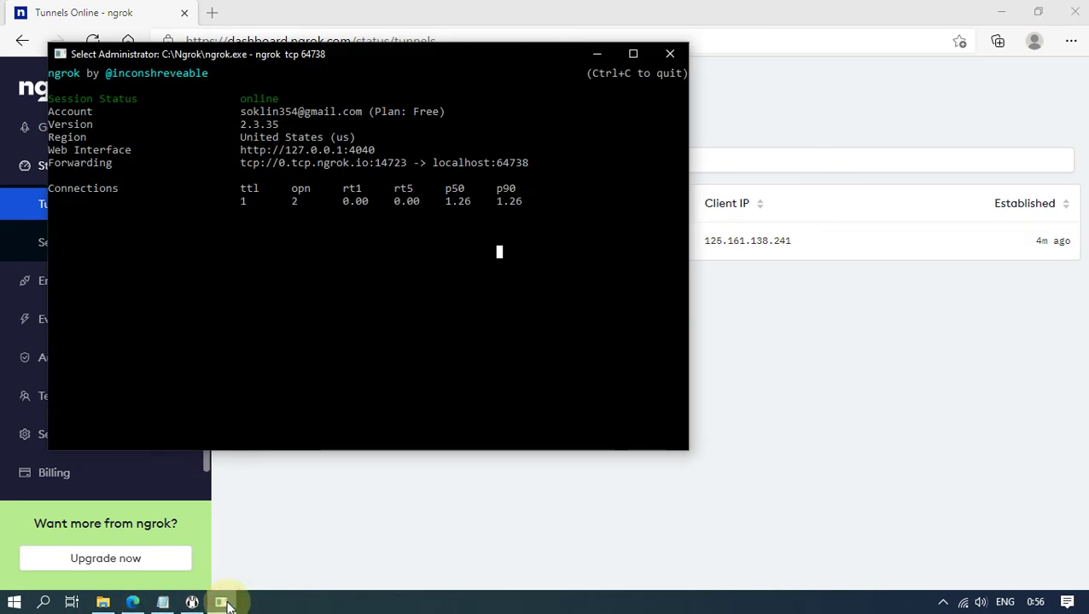
{"action": "left_click", "coordinate": [600, 55]}
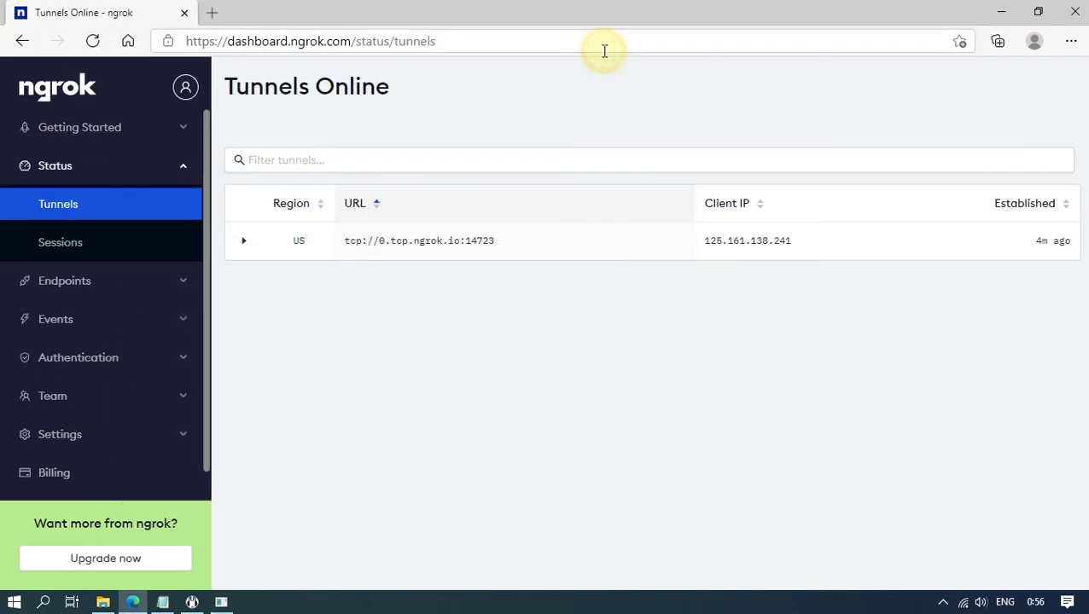
- Create a shortcut to the ngrok executable in the C:\Ngrok folder
{"action": "left_click", "coordinate": [104, 603]}
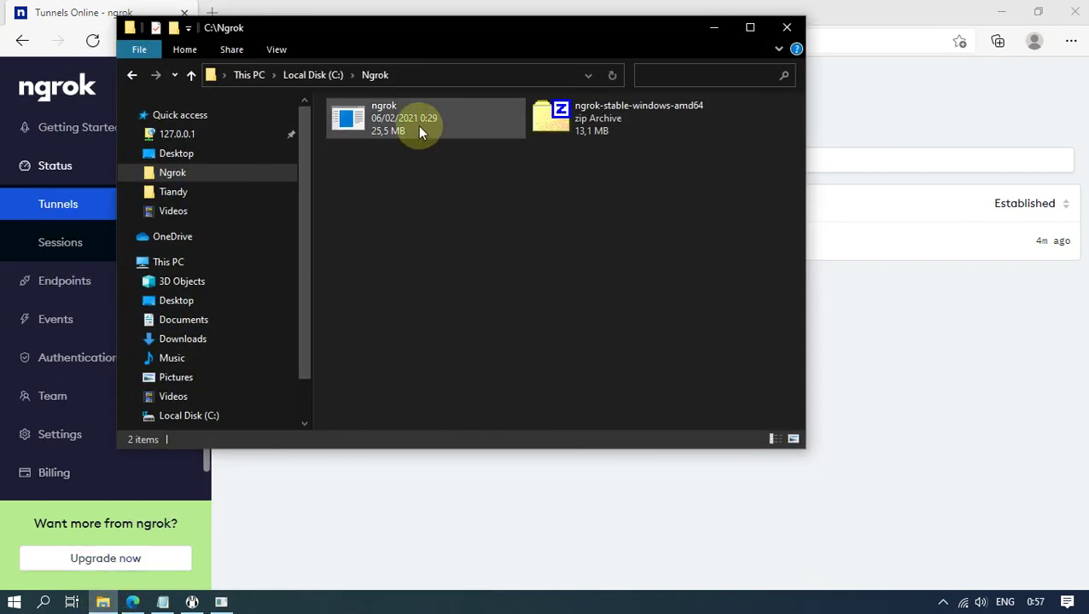
{"action": "left_click", "coordinate": [419, 132]}
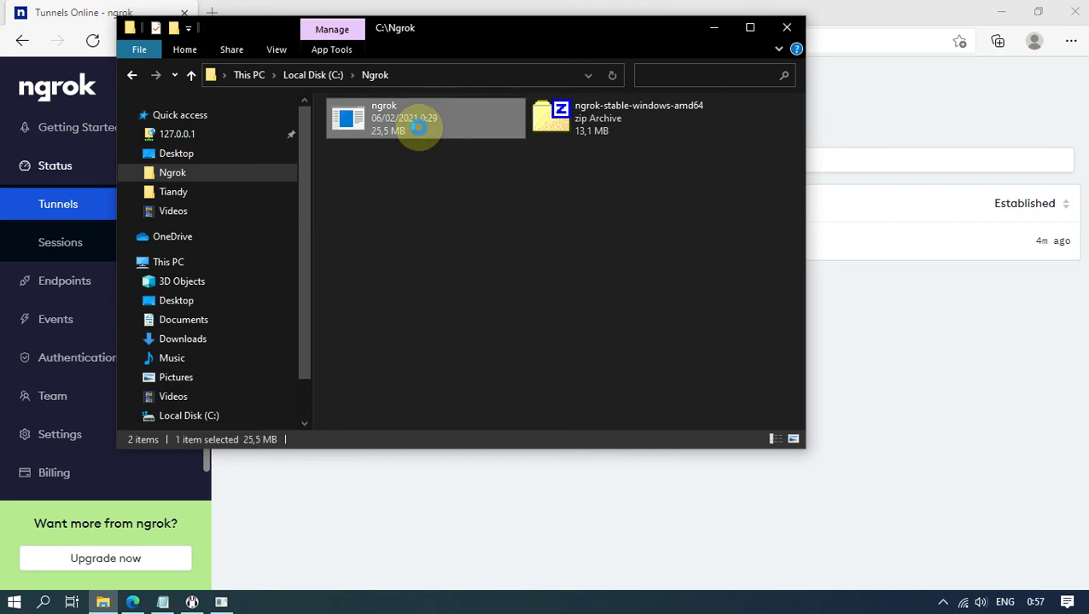
{"action": "right_click", "coordinate": [419, 129]}
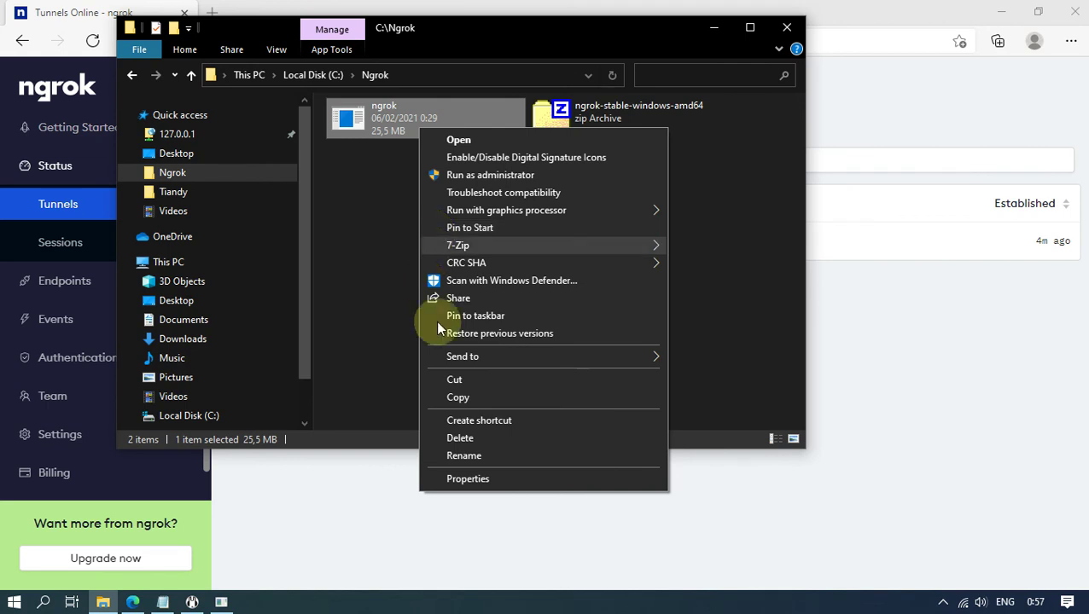
{"action": "left_click", "coordinate": [486, 419]}
{"action": "left_click", "coordinate": [513, 341]}
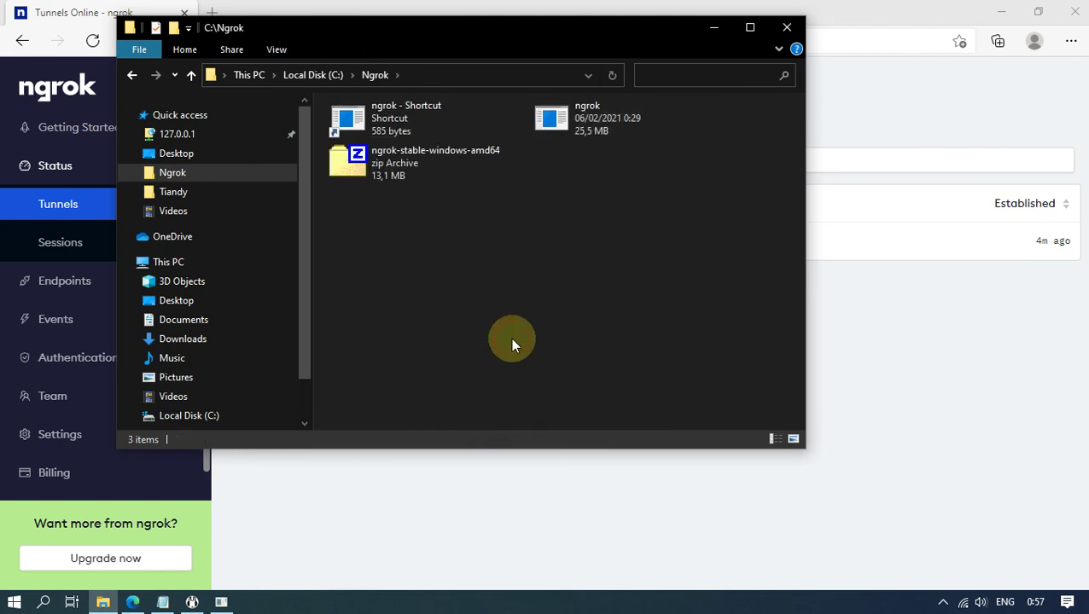
- Open the Windows Startup folder with shell:startup and move the ngrok shortcut into it from C:\Ngrok
{"action": "left_click", "coordinate": [12, 605]}
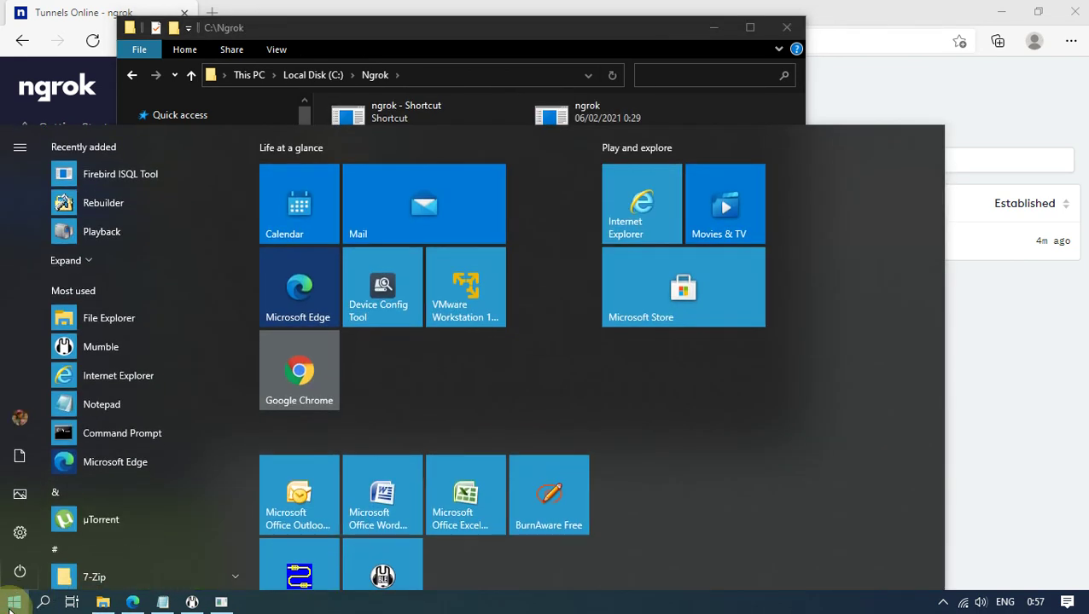
{"action": "key", "text": "super+r"}
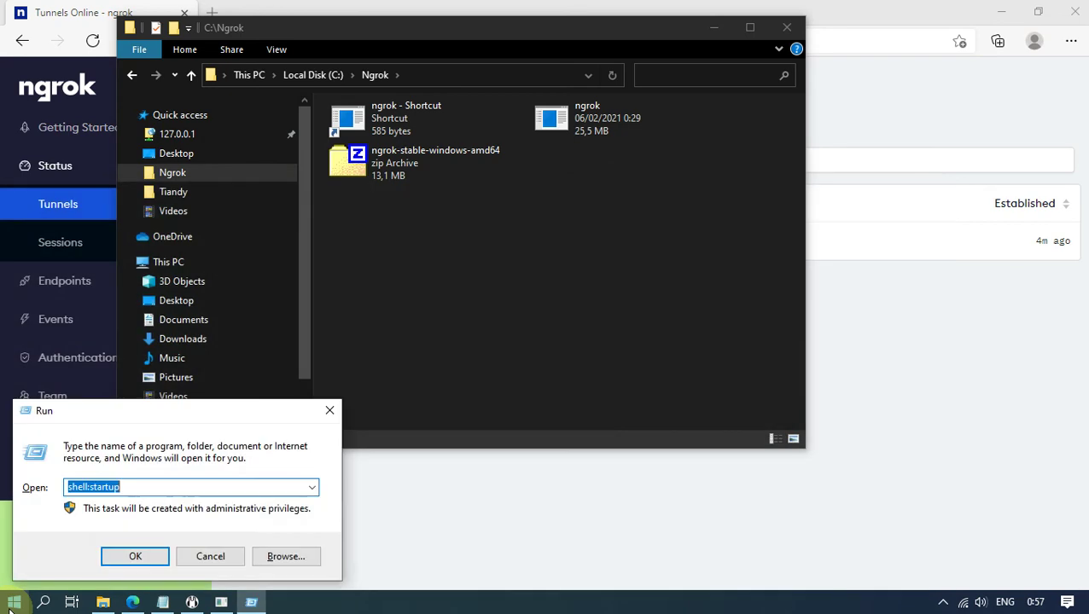
{"action": "left_click", "coordinate": [134, 550]}
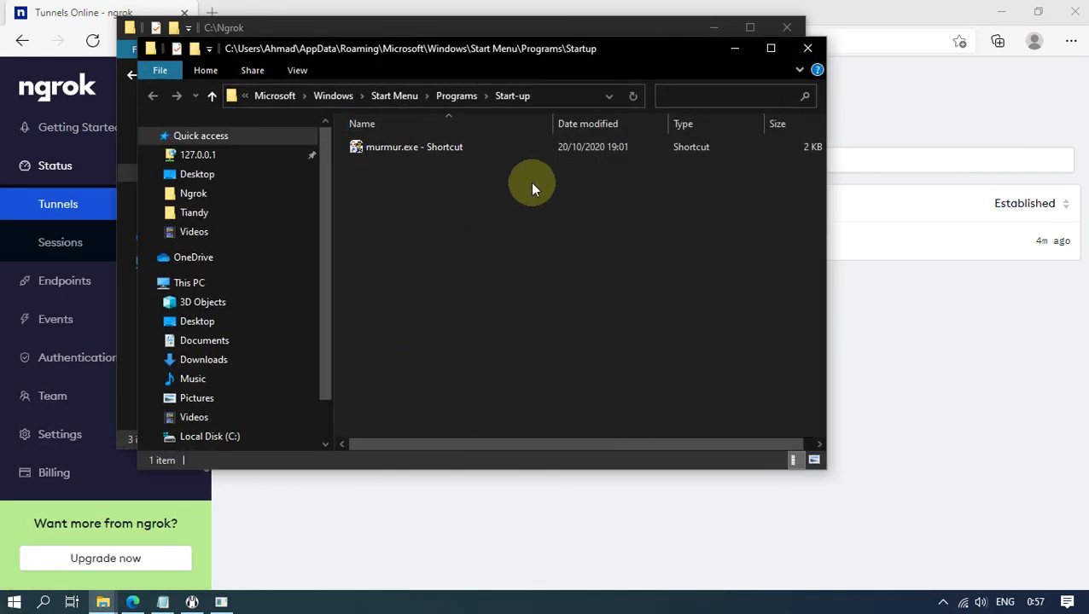
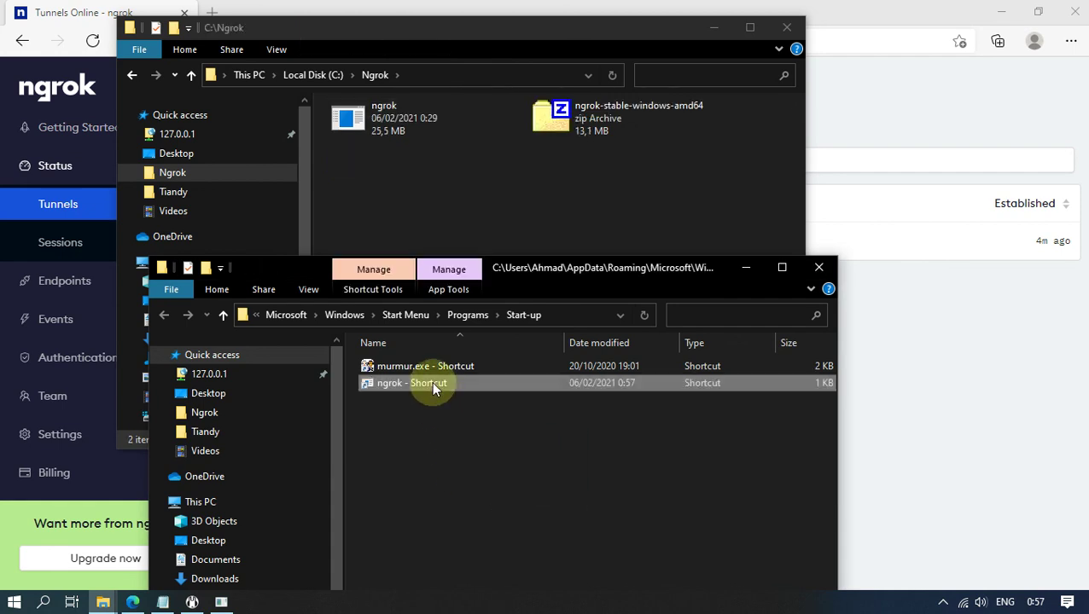
- Check the target location of the ngrok startup shortcut, close that folder window, and minimize the C:\Ngrok window
{"action": "right_click", "coordinate": [433, 386]}
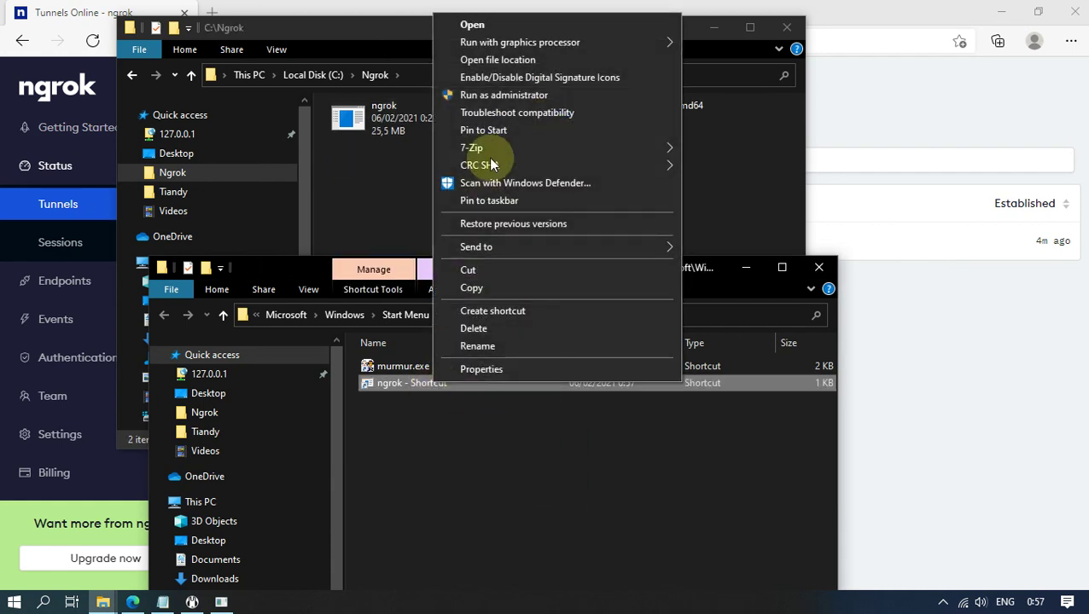
{"action": "left_click", "coordinate": [519, 60]}
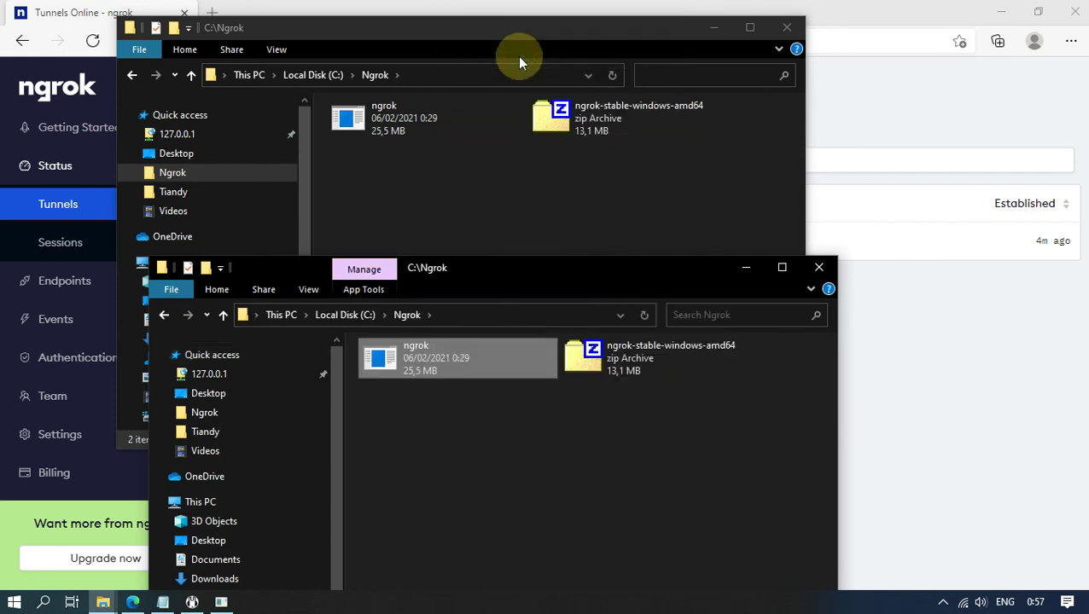
{"action": "left_click", "coordinate": [817, 269]}
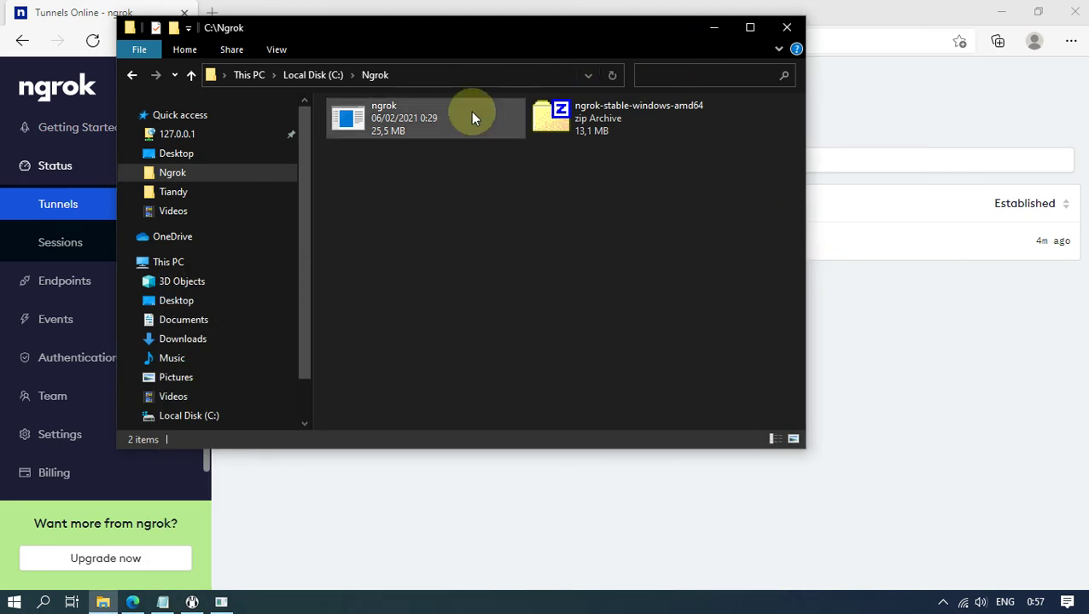
{"action": "left_click", "coordinate": [713, 29]}
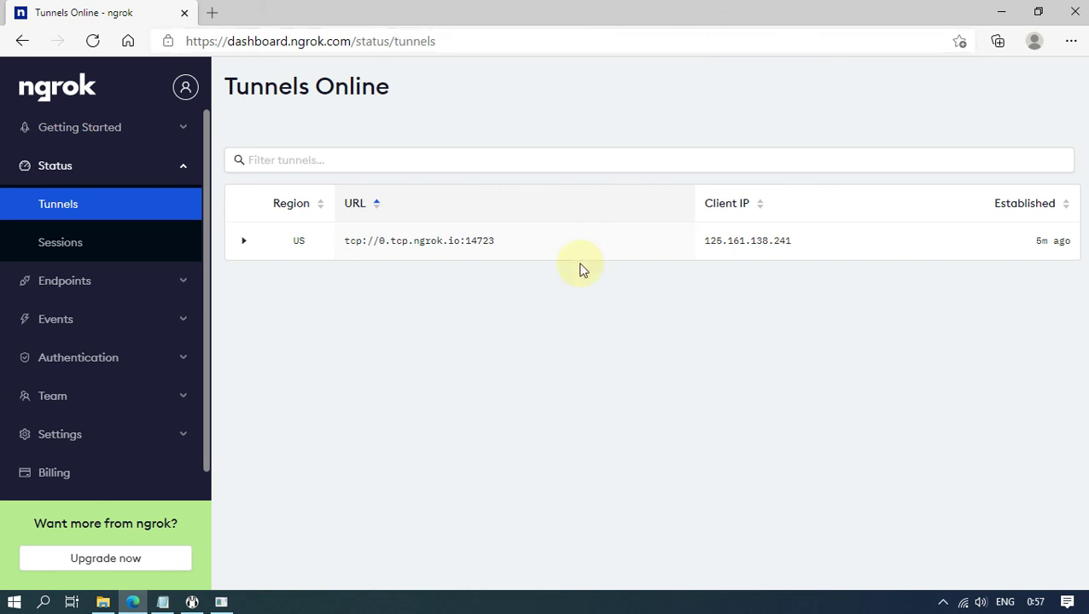
- Restore the ngrok console, review the public host and port in its Forwarding line, and minimize it again
{"action": "left_click", "coordinate": [223, 604]}
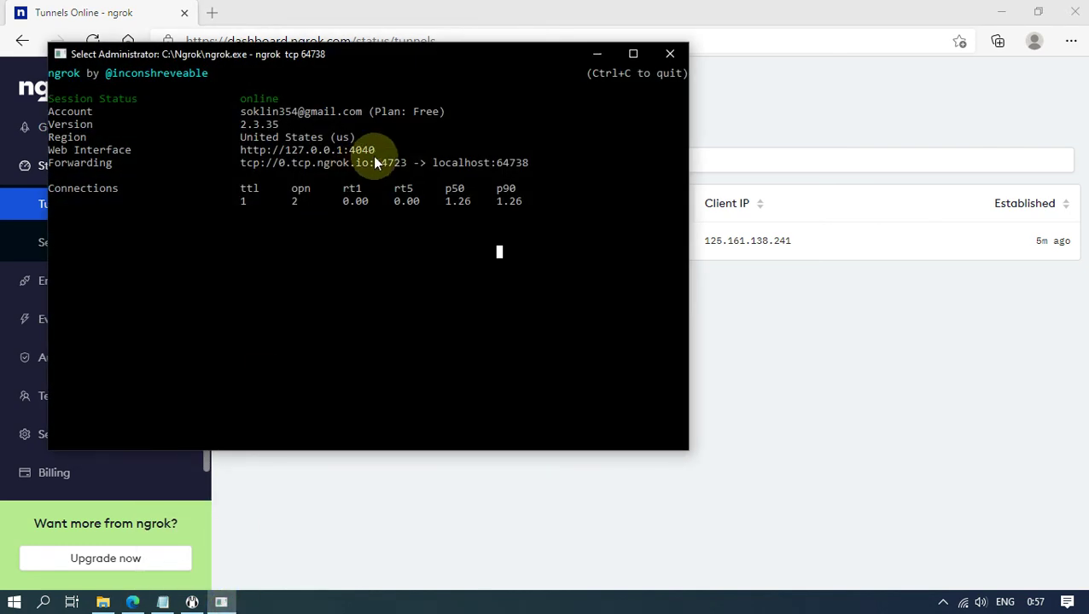
{"action": "left_click", "coordinate": [283, 164]}
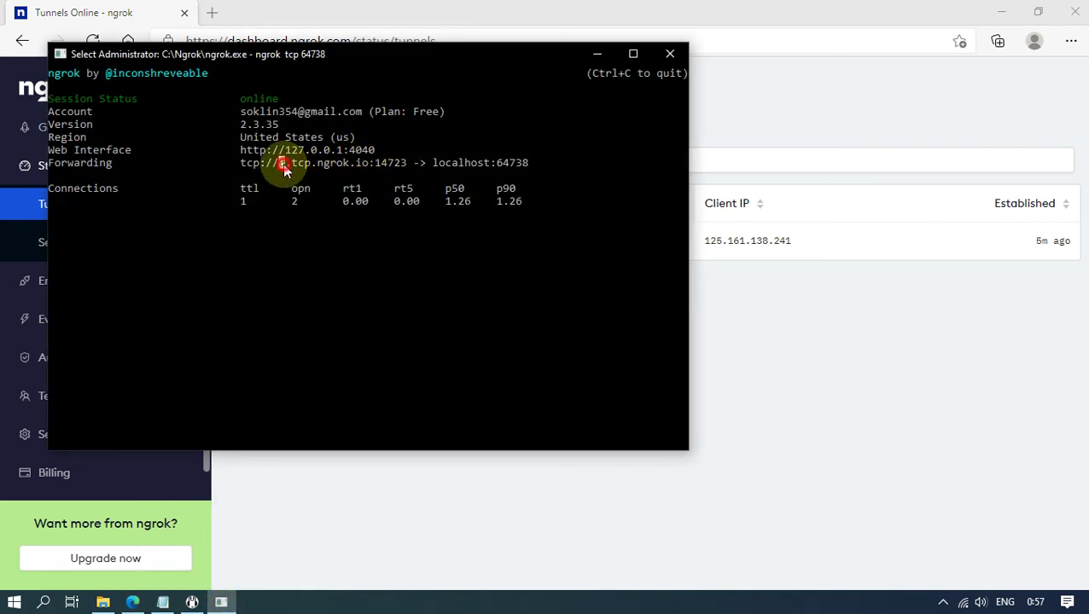
{"action": "left_click_drag", "start_coordinate": [284, 167], "coordinate": [379, 168]}
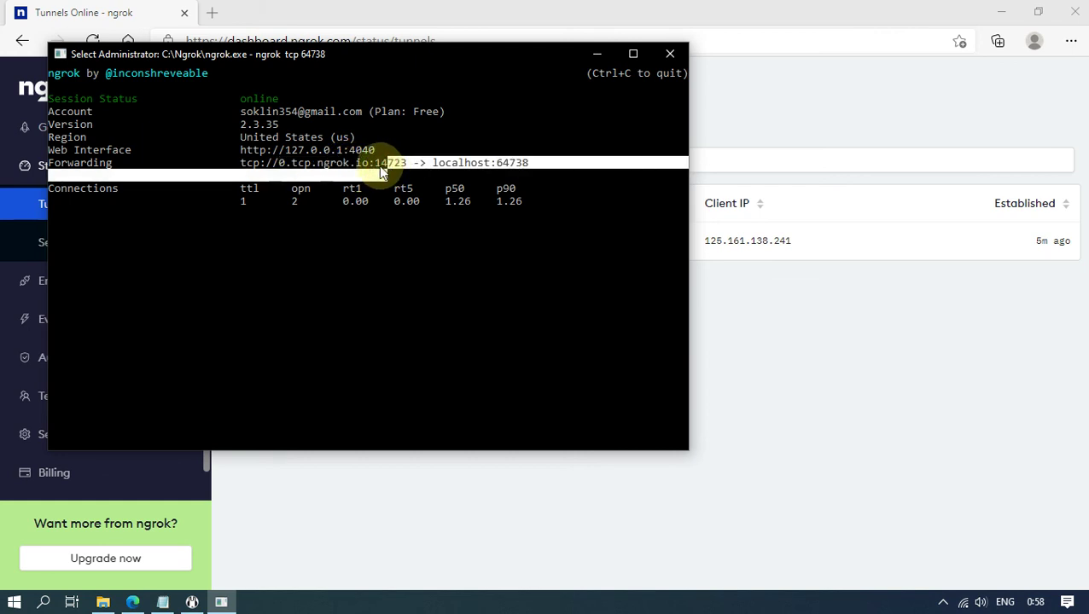
{"action": "left_click", "coordinate": [379, 163]}
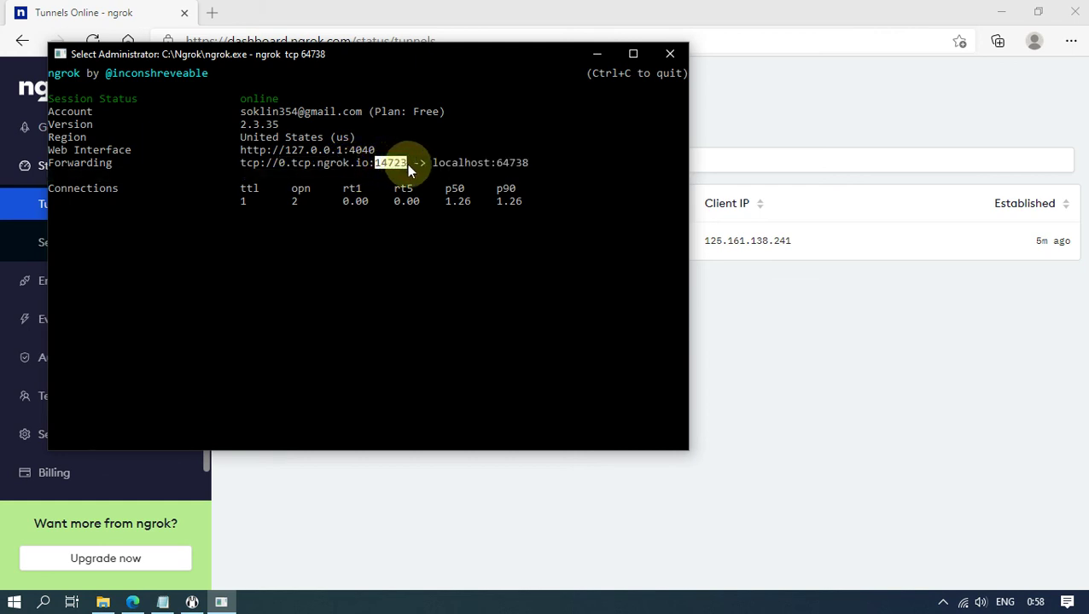
{"action": "left_click", "coordinate": [494, 121]}
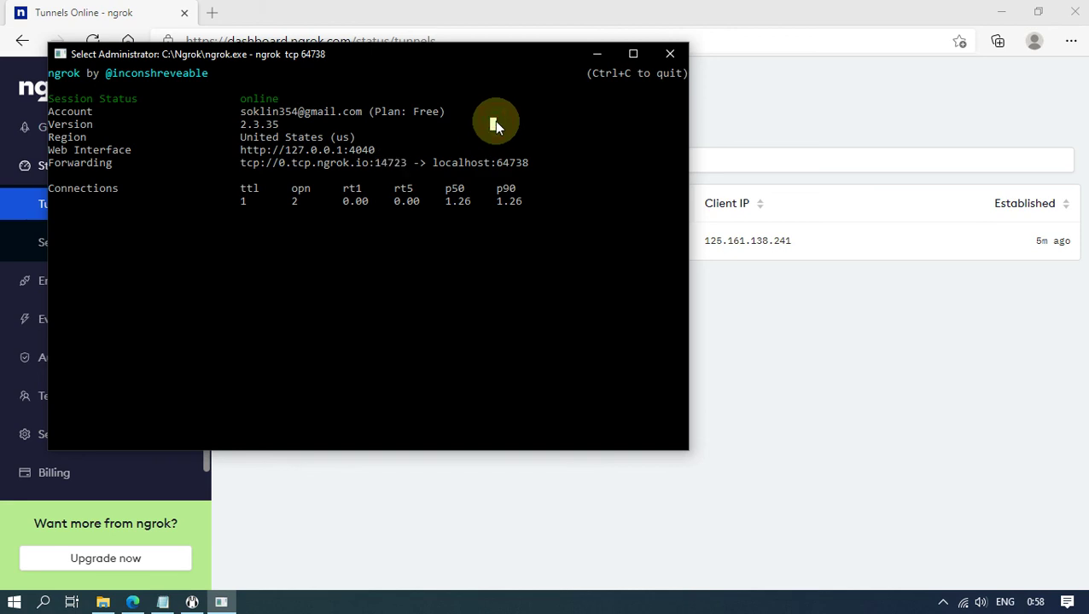
{"action": "left_click", "coordinate": [596, 56]}
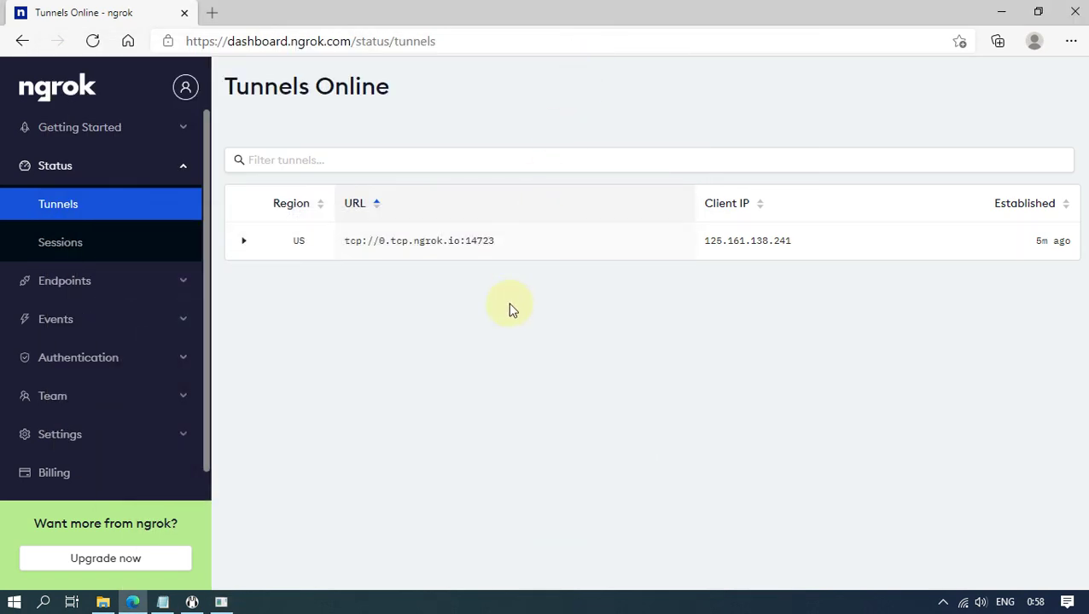
- Move the Mumble window aside on the desktop and recheck the ngrok console and the dashboard's online tunnel entry
{"action": "left_click", "coordinate": [1000, 13]}
{"action": "left_click_drag", "start_coordinate": [946, 24], "coordinate": [286, 23]}
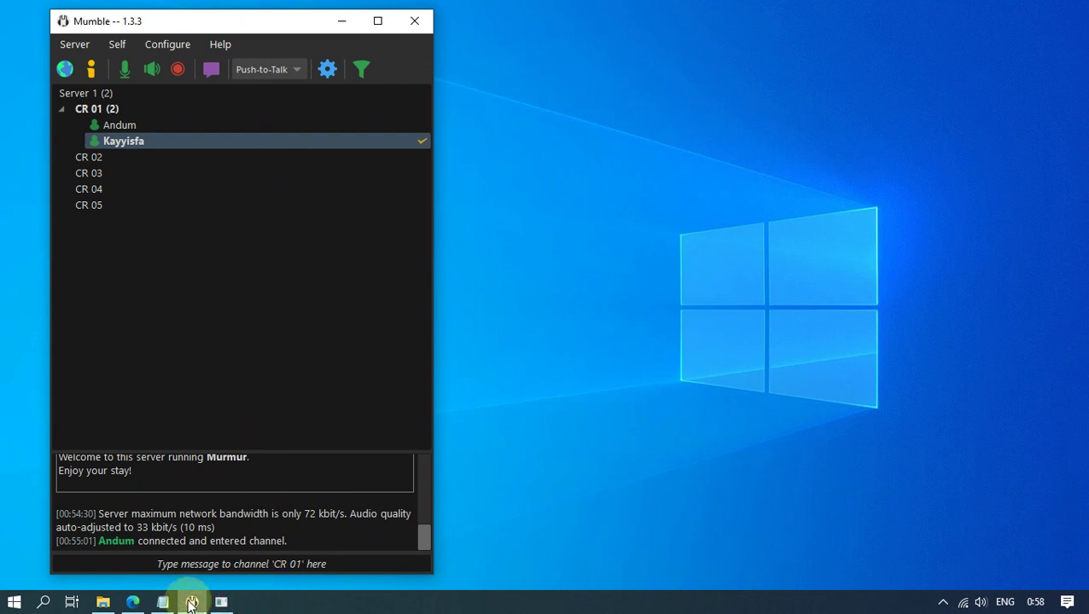
{"action": "left_click", "coordinate": [220, 603]}
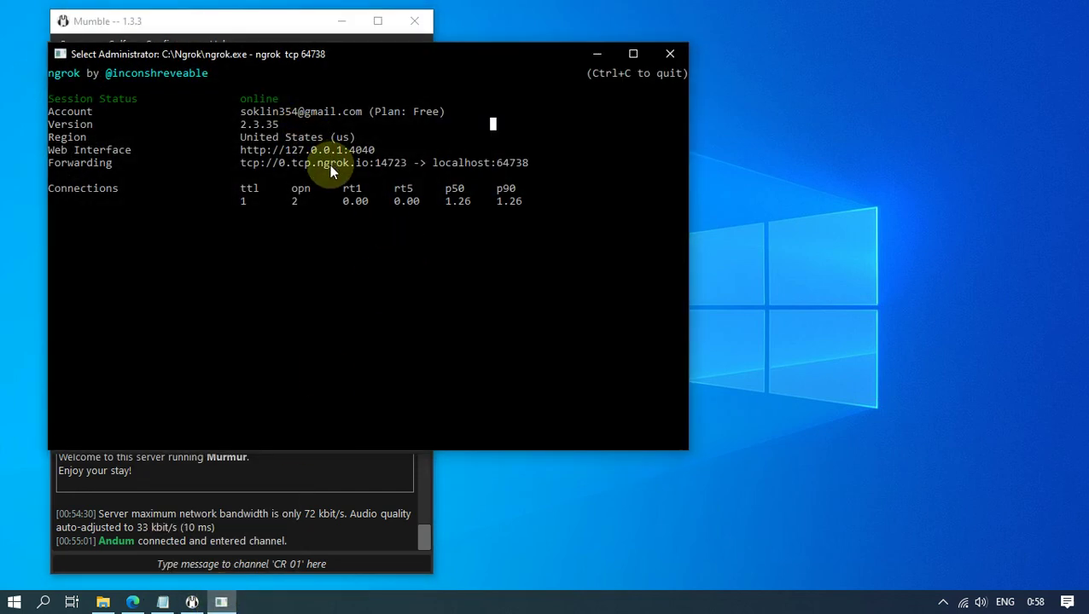
{"action": "left_click", "coordinate": [132, 604]}
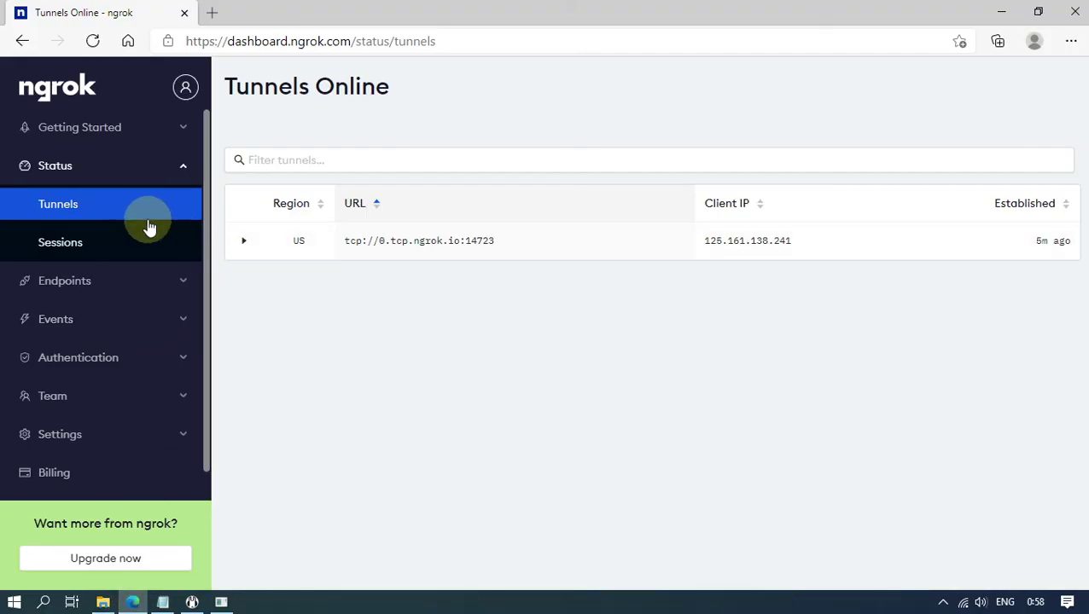
{"action": "left_click", "coordinate": [512, 245]}
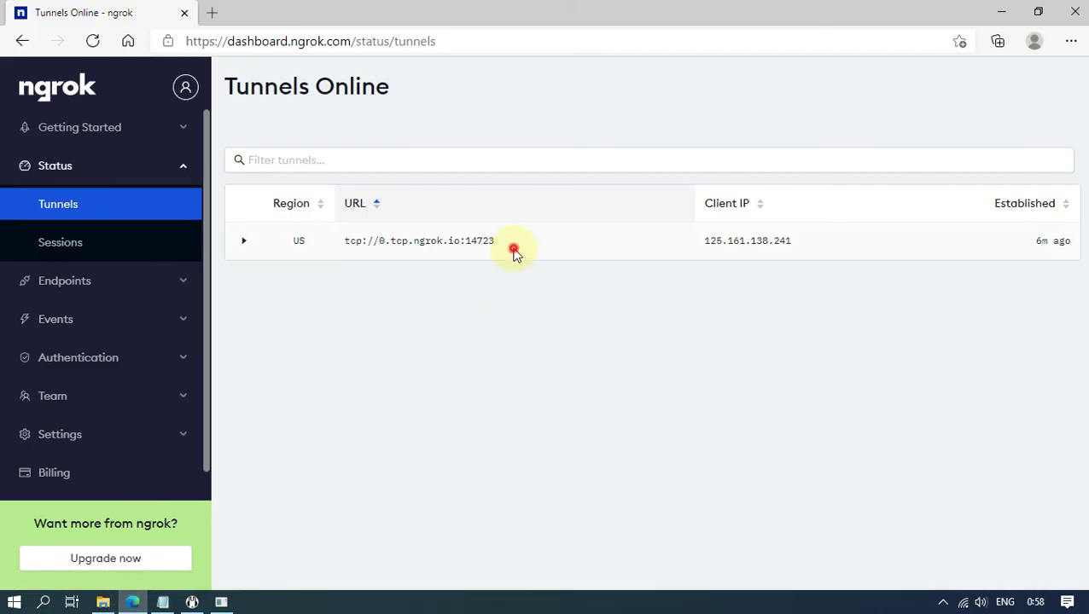
{"action": "left_click", "coordinate": [996, 19]}
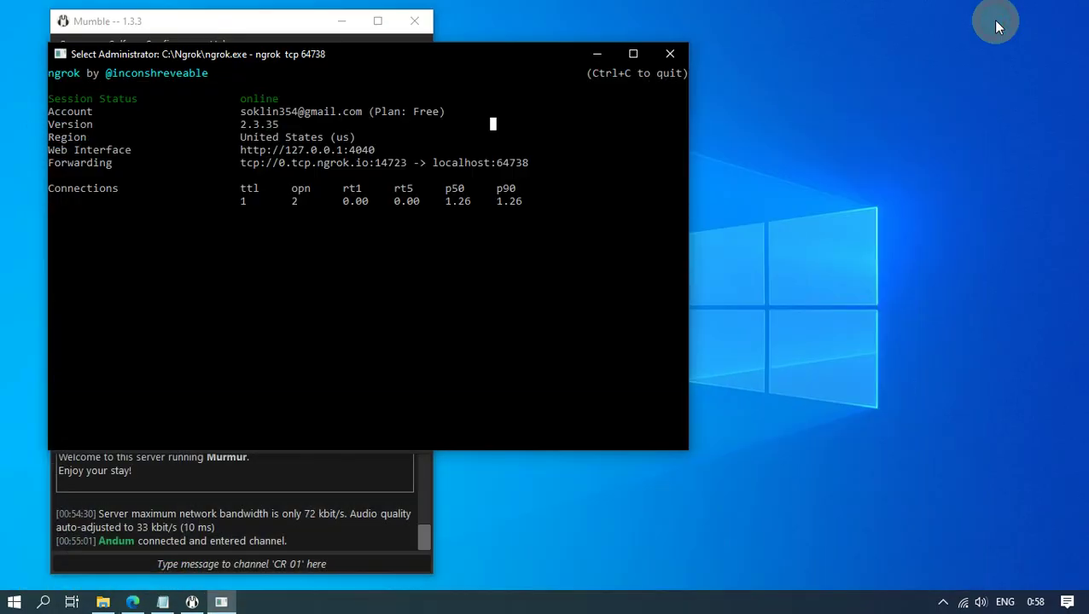
{"action": "left_click", "coordinate": [597, 56]}
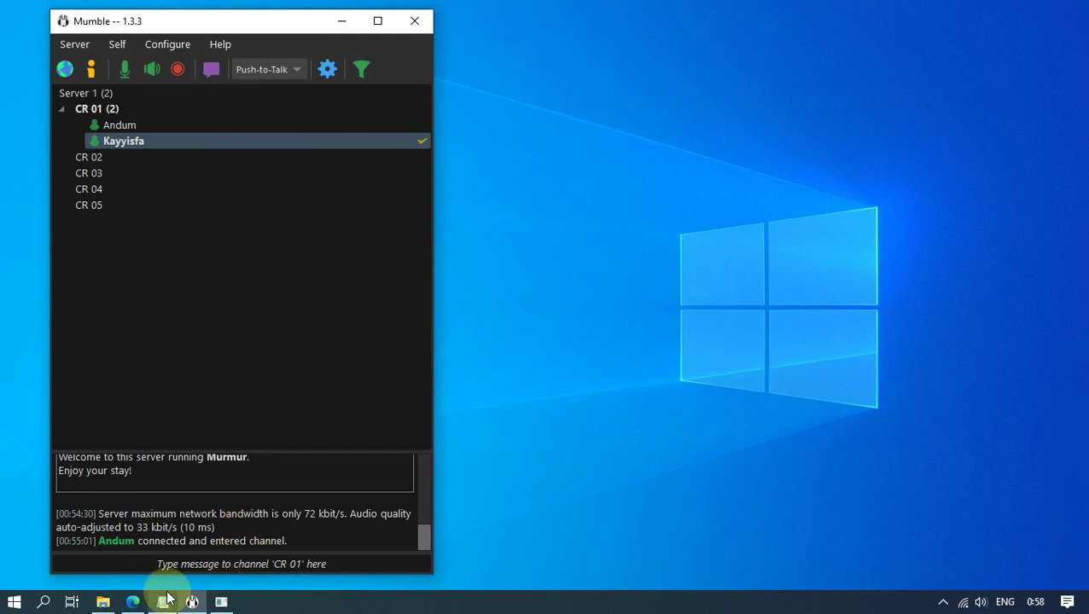
- Switch to the Notepad notes, place them beside the Mumble window, and briefly view the dashboard's online tunnels
{"action": "mouse_move", "coordinate": [167, 600]}
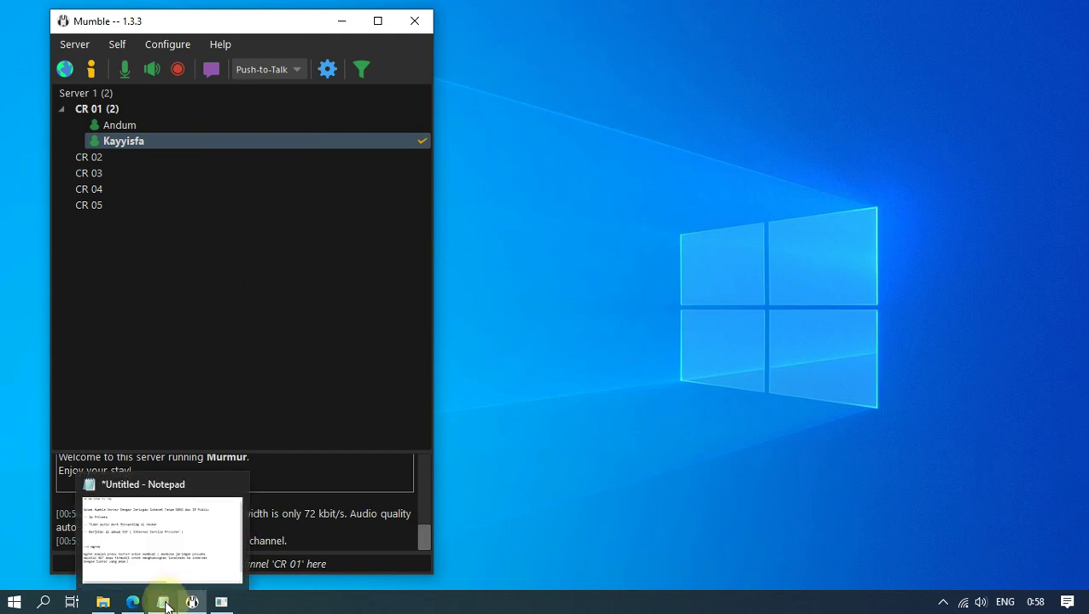
{"action": "left_click", "coordinate": [166, 601]}
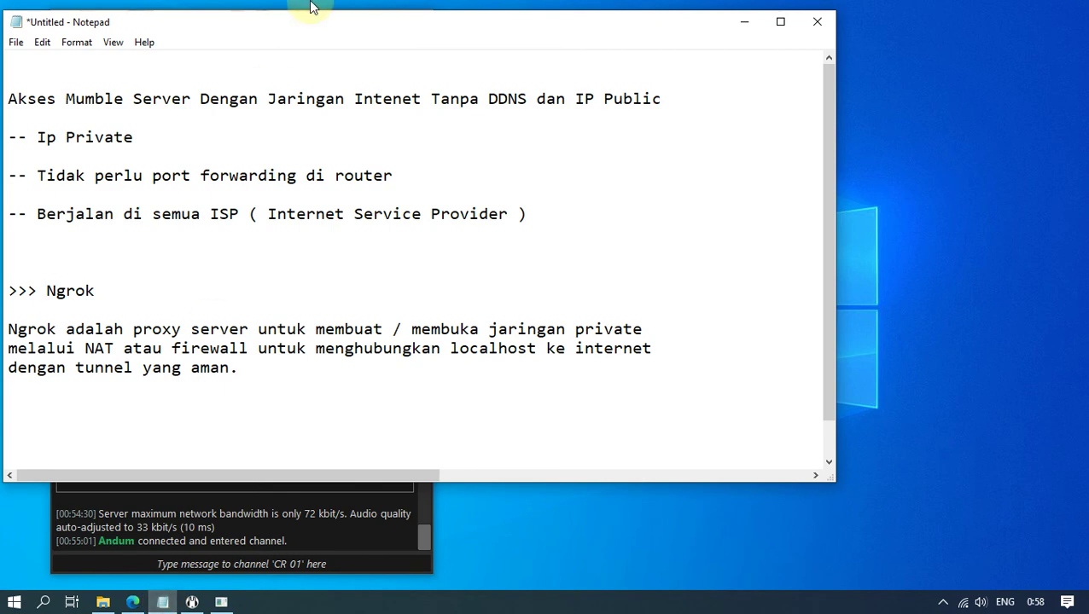
{"action": "left_click_drag", "start_coordinate": [358, 32], "coordinate": [796, 31]}
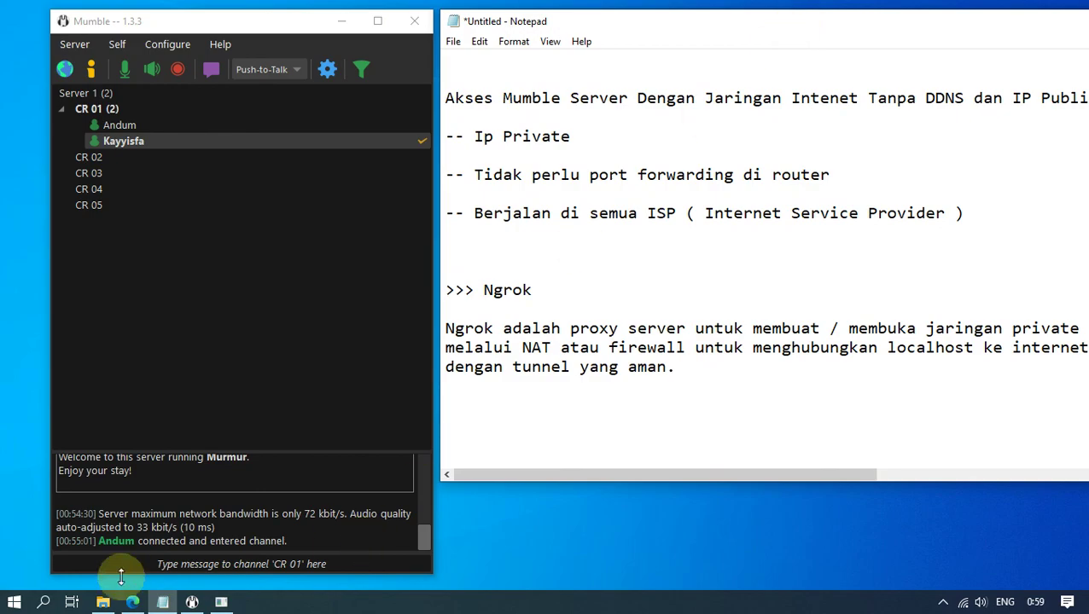
{"action": "left_click", "coordinate": [132, 603]}
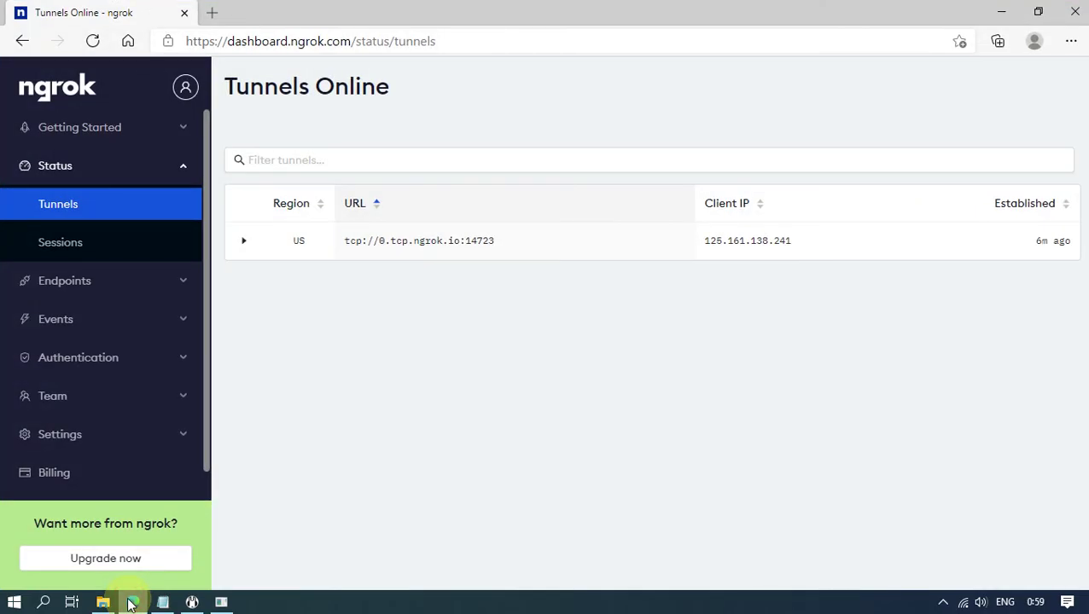
{"action": "left_click", "coordinate": [133, 602]}
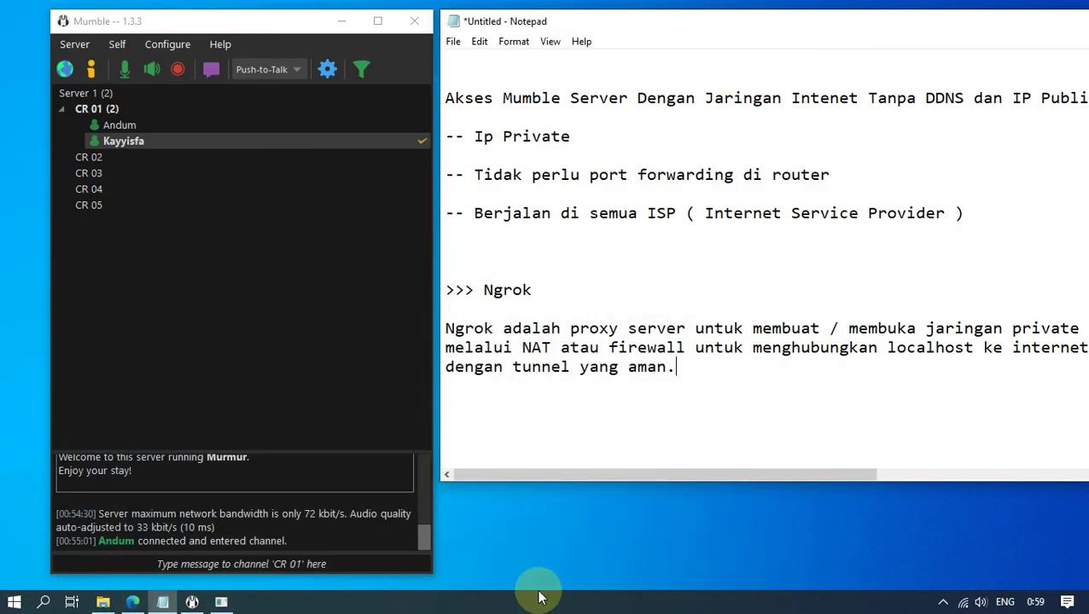